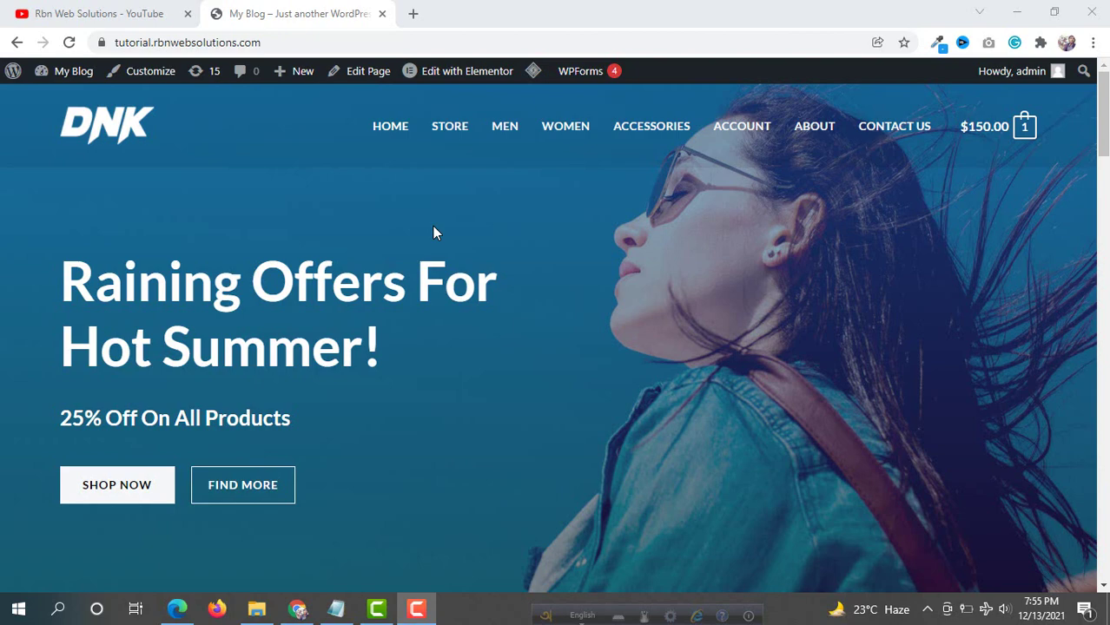
pyautogui.click(163, 15)
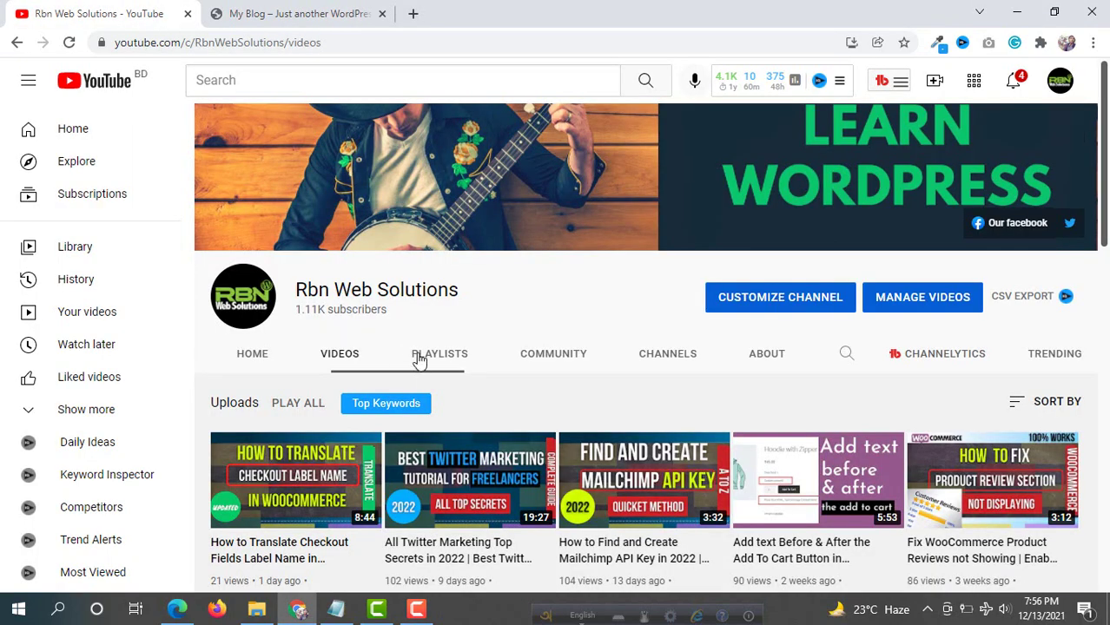
pyautogui.scroll(-1, 411, 346)
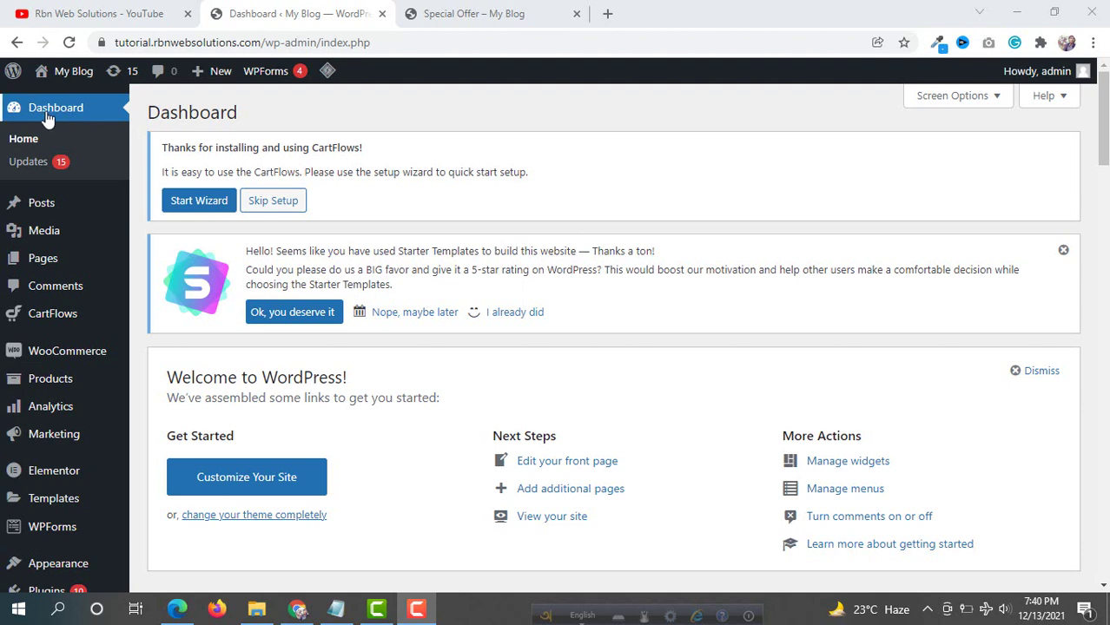
# Step: Go to the page for adding new WordPress plugins and search for "one click upsell"
pyautogui.scroll(-1, 43, 209)
pyautogui.scroll(-2, 52, 212)
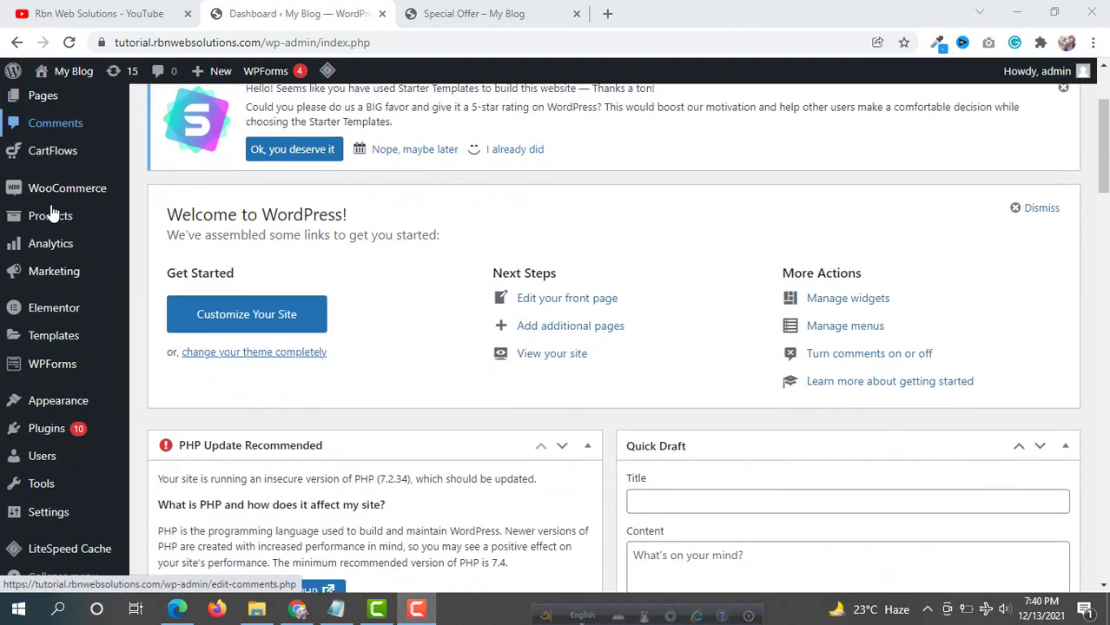
pyautogui.moveTo(62, 437)
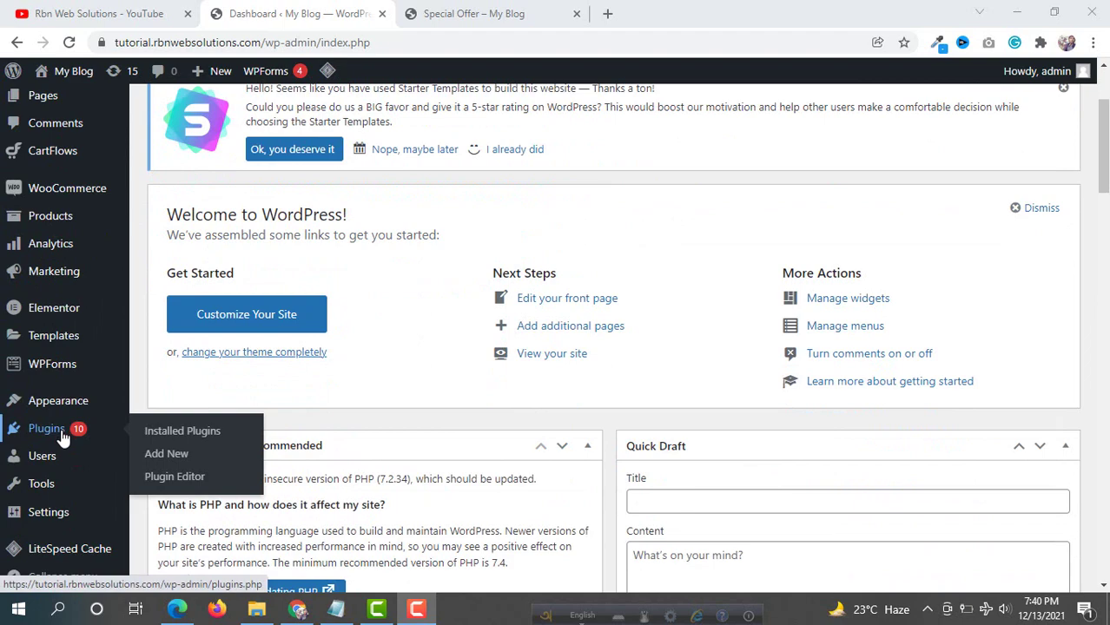
pyautogui.click(175, 457)
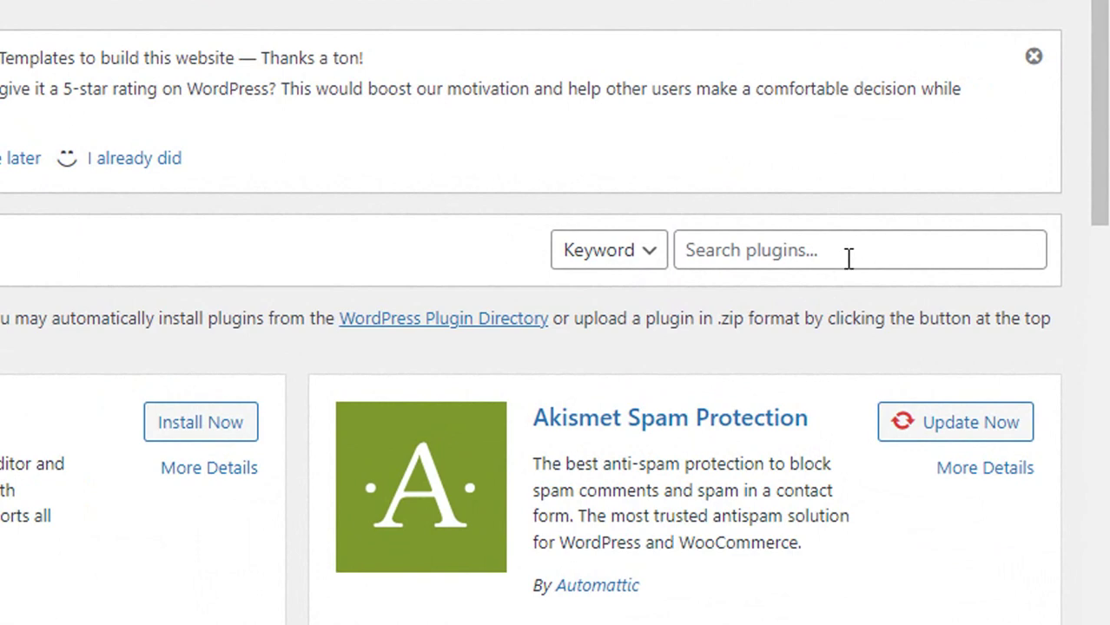
pyautogui.click(934, 269)
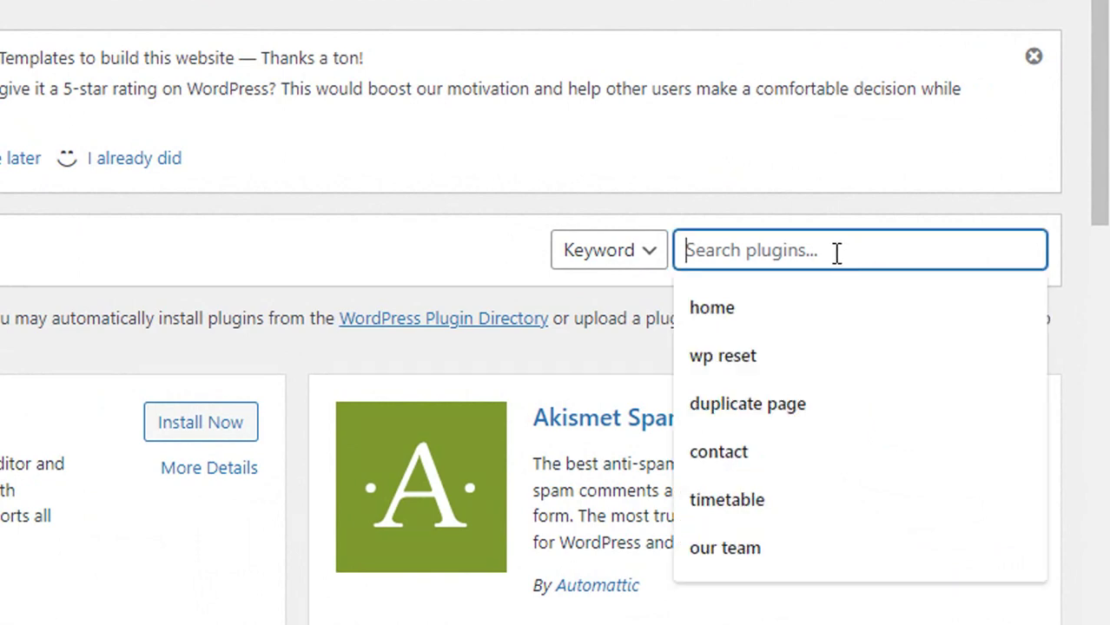
pyautogui.write('one click up')
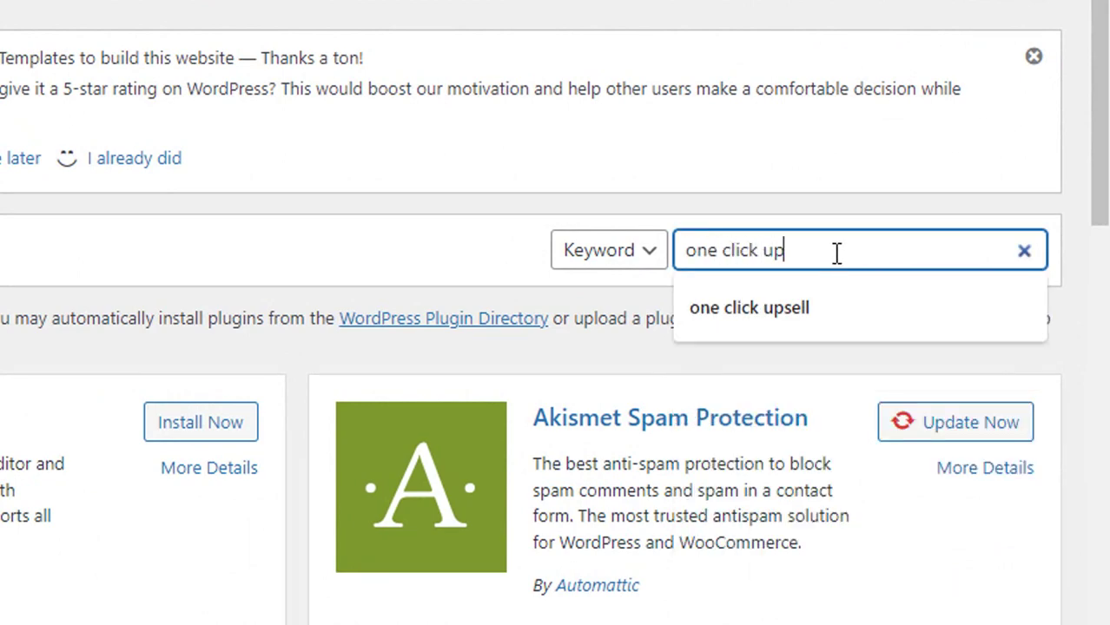
pyautogui.write('sell')
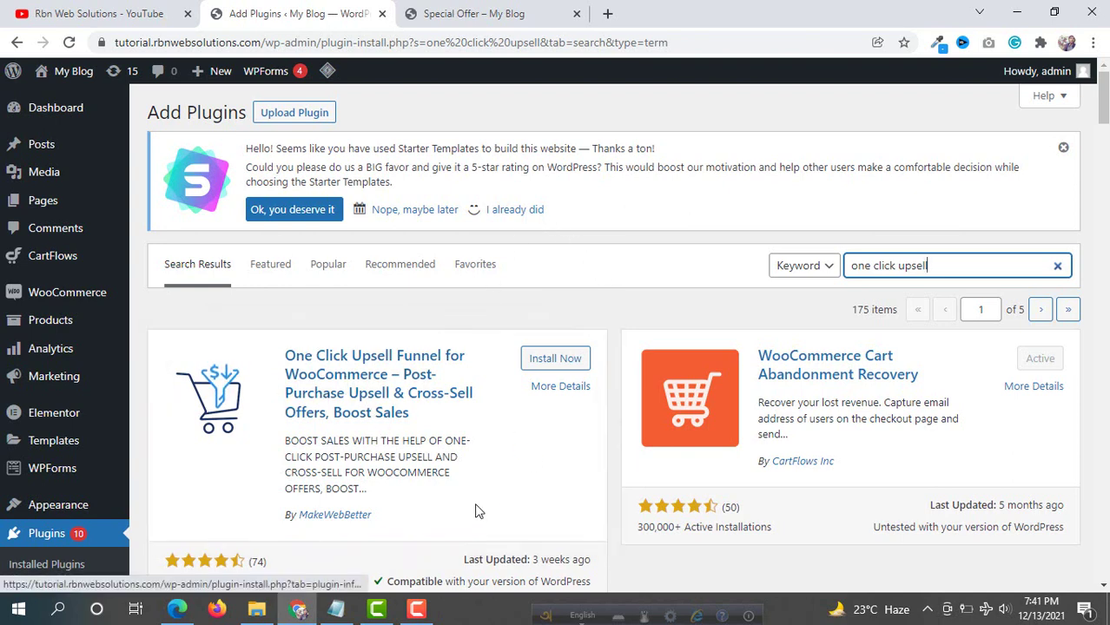
# Step: Install and activate the One Click Upsell Funnel for WooCommerce plugin by MakeWebBetter
pyautogui.scroll(-2, 480, 488)
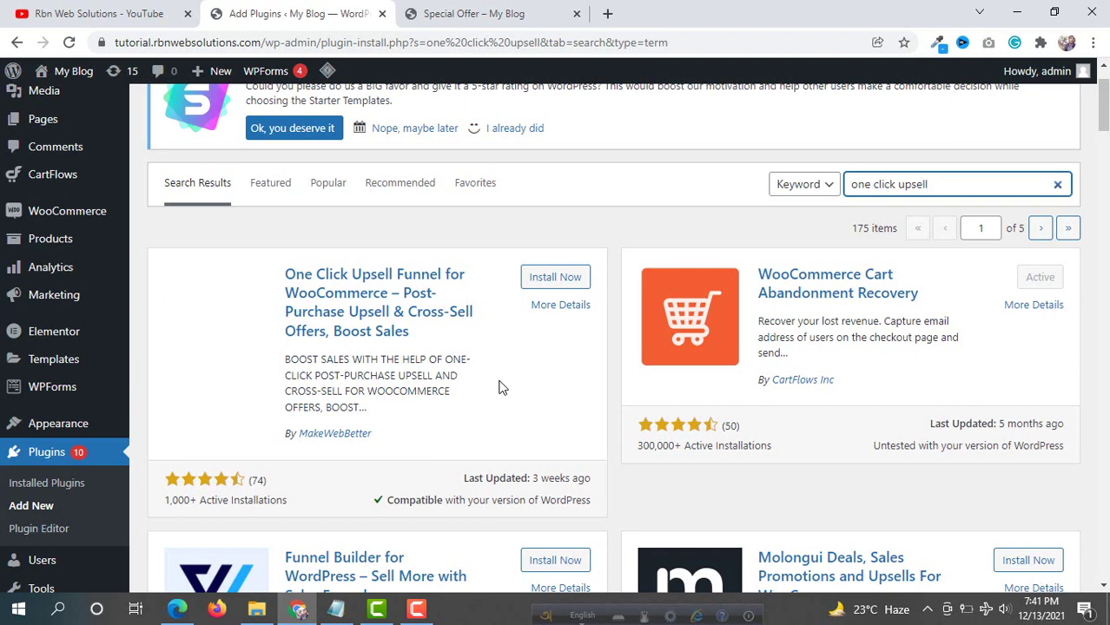
pyautogui.click(555, 277)
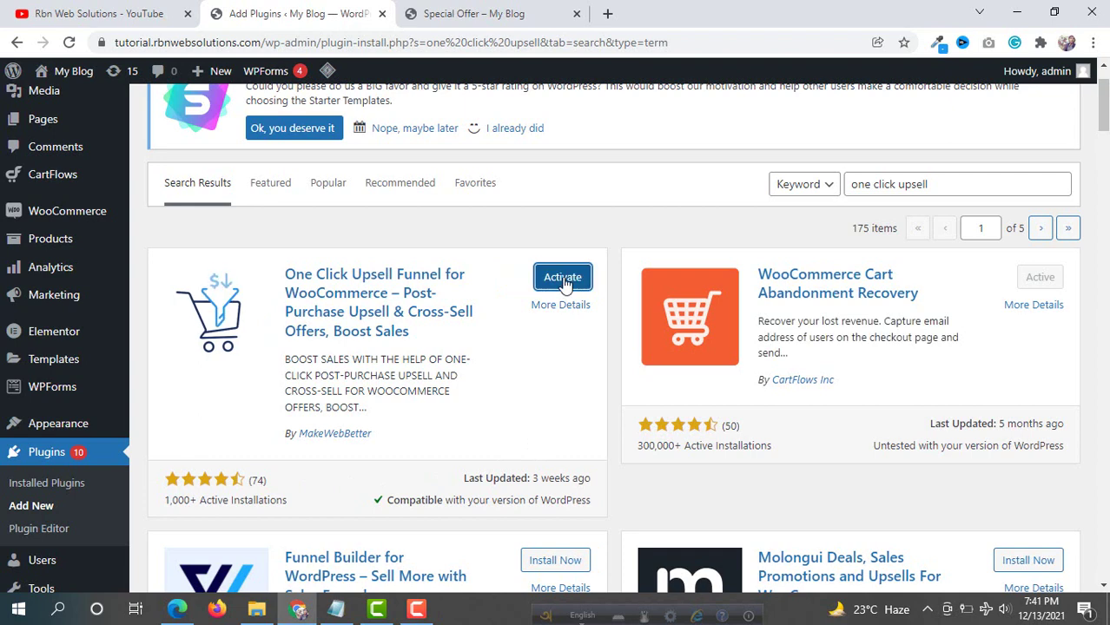
pyautogui.click(561, 278)
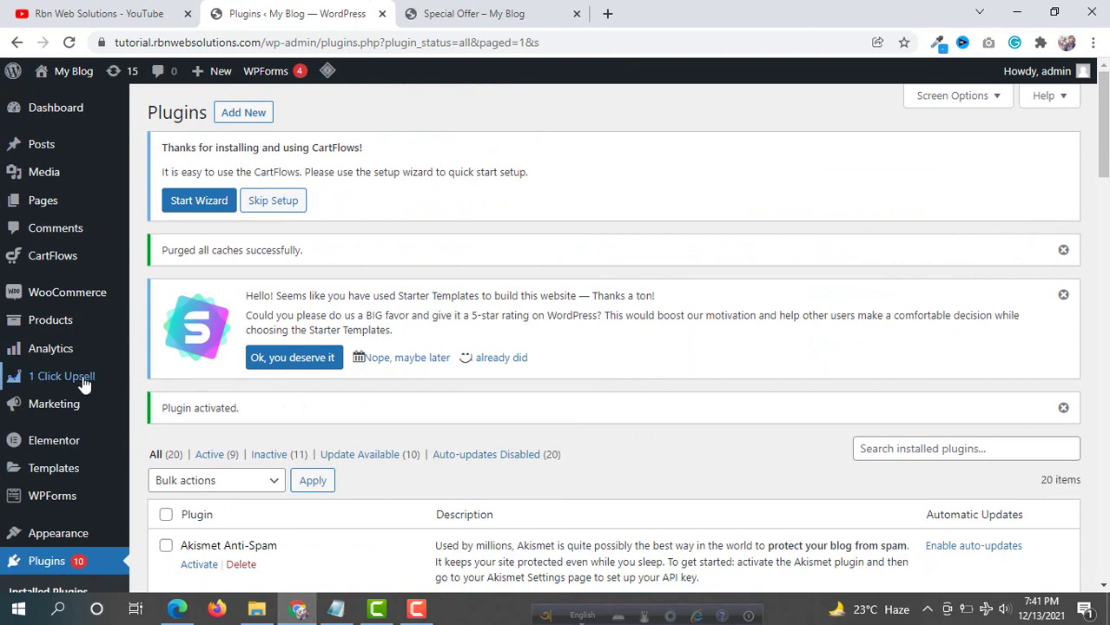
# Step: Open the 1 Click Upsell plugin's Funnels & Settings page and look through its overview
pyautogui.moveTo(61, 382)
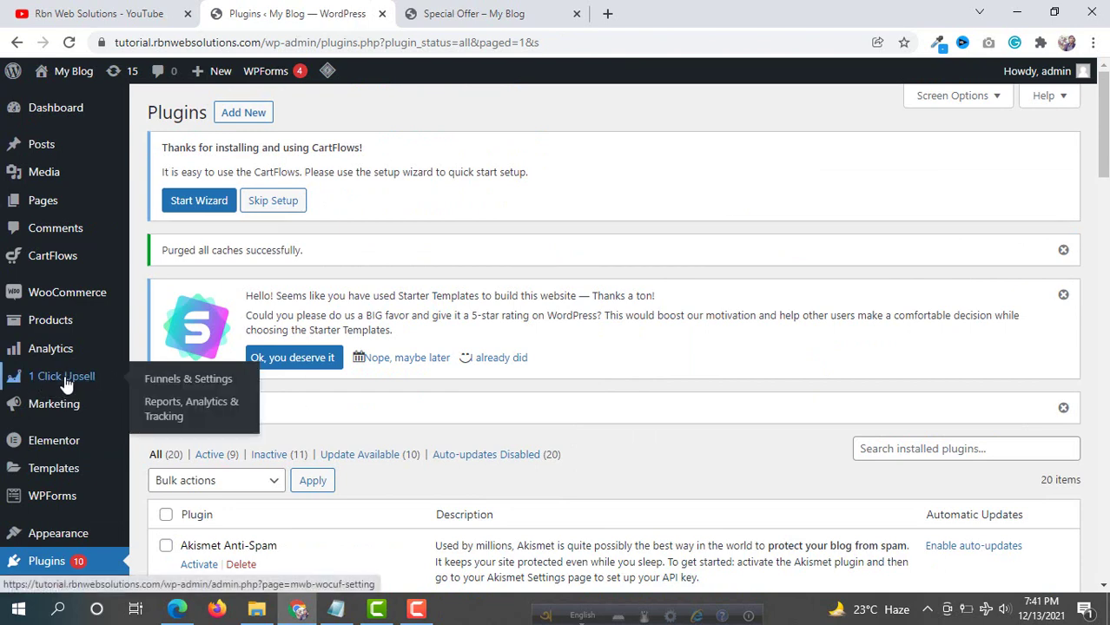
pyautogui.click(218, 384)
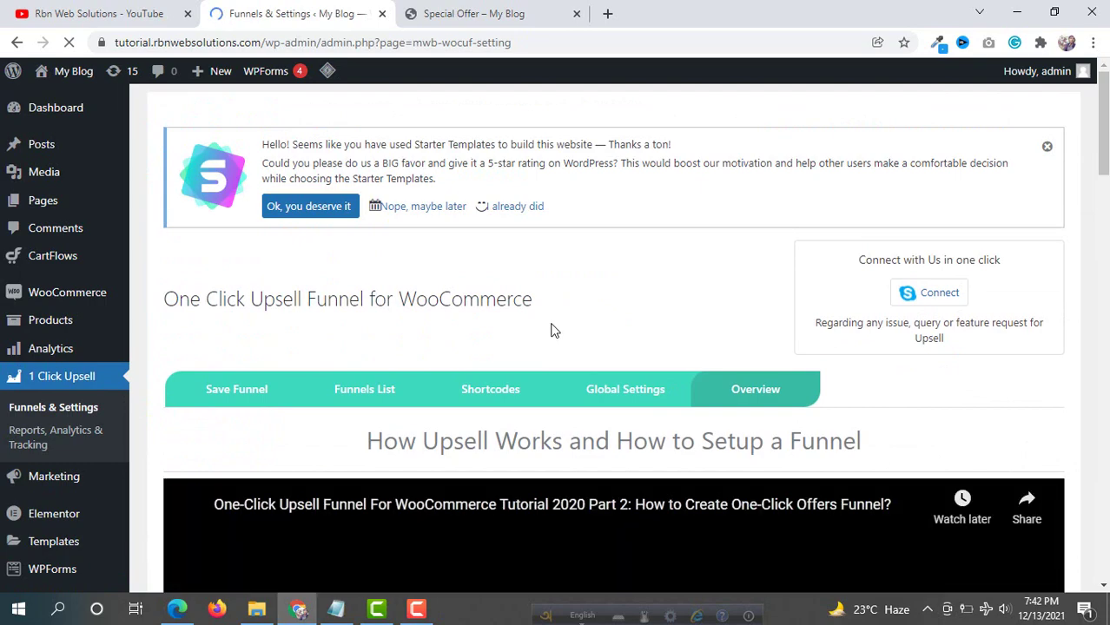
pyautogui.scroll(-7, 521, 334)
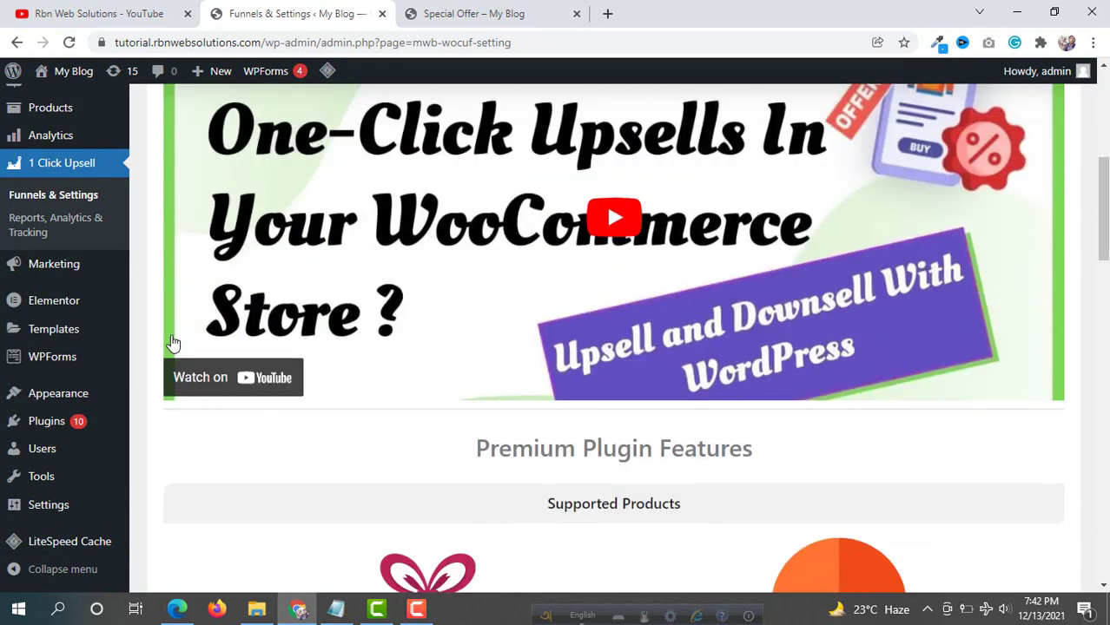
pyautogui.scroll(5, 443, 304)
pyautogui.scroll(2, 449, 293)
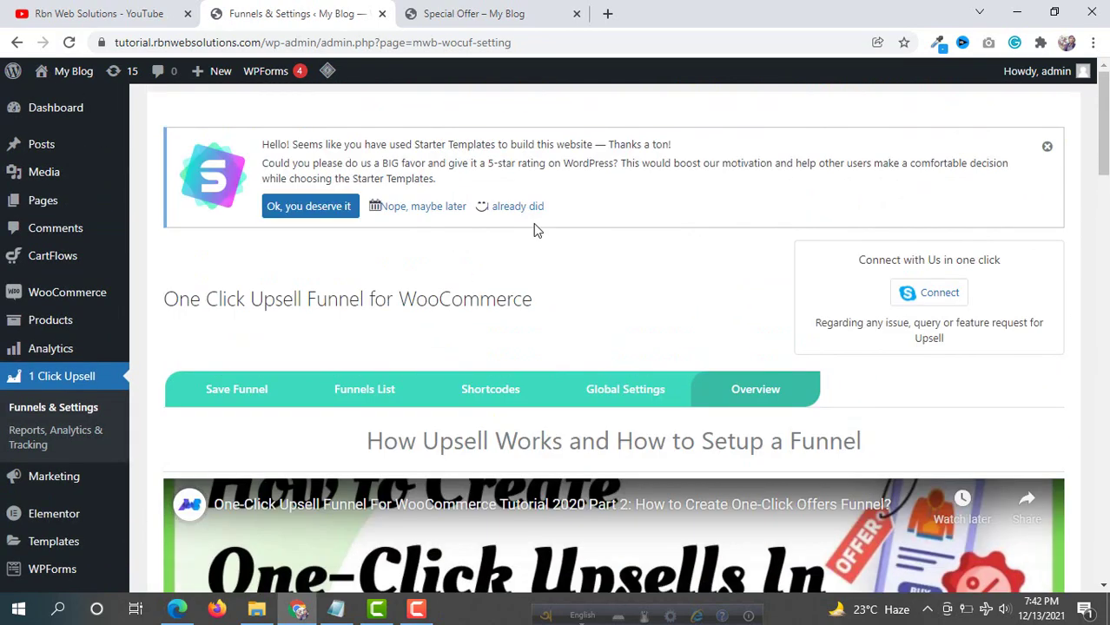
# Step: Create a new upsell funnel from the plugin's funnels list
pyautogui.click(369, 395)
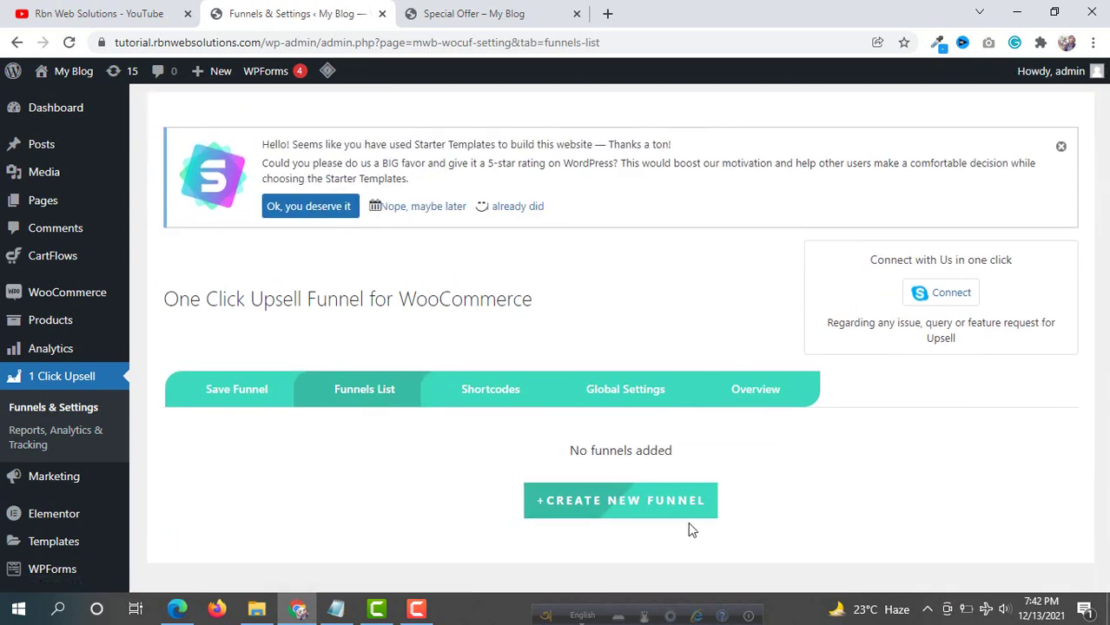
pyautogui.click(616, 514)
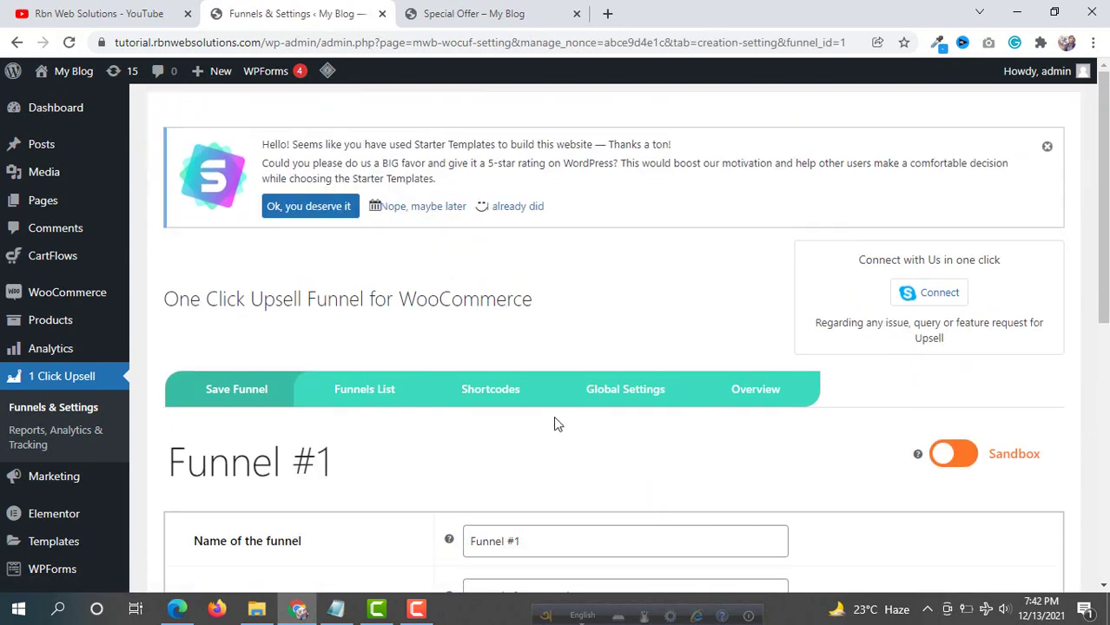
pyautogui.scroll(-3, 410, 337)
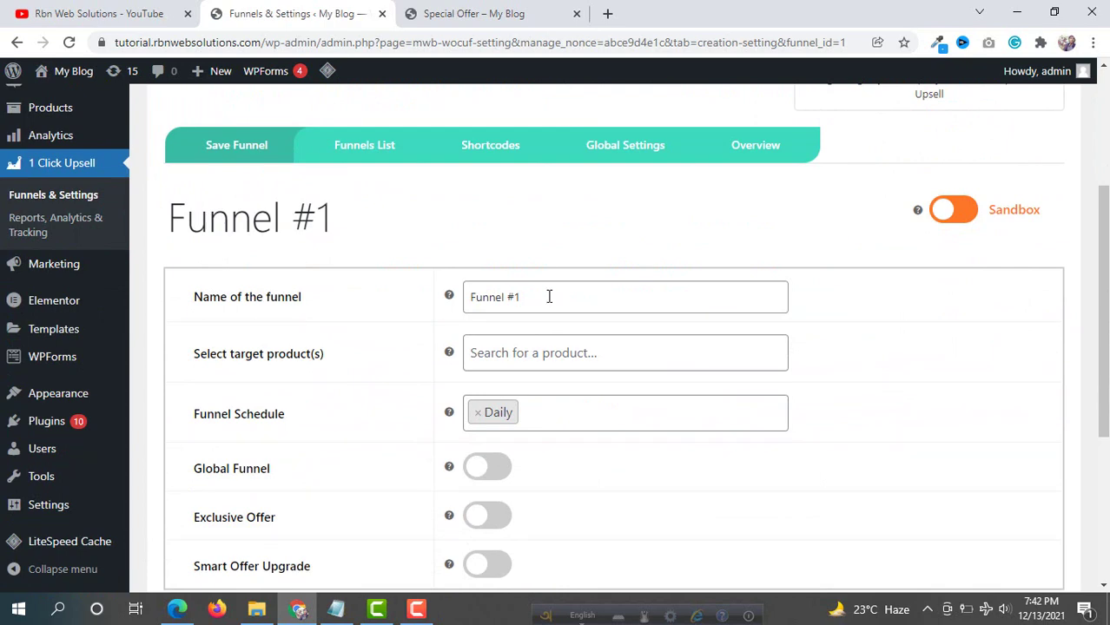
# Step: Close the Special Offer page, open the store's front page in a separate tab and review its featured products
pyautogui.middleClick(513, 15)
pyautogui.rightClick(70, 98)
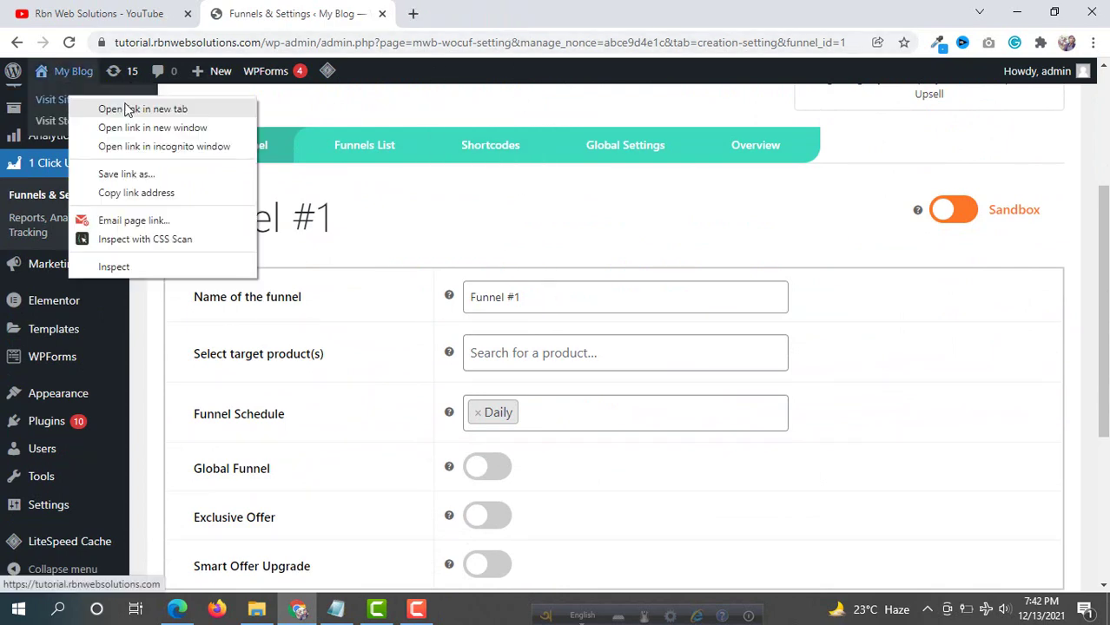
pyautogui.click(130, 109)
pyautogui.click(436, 17)
pyautogui.scroll(-12, 413, 149)
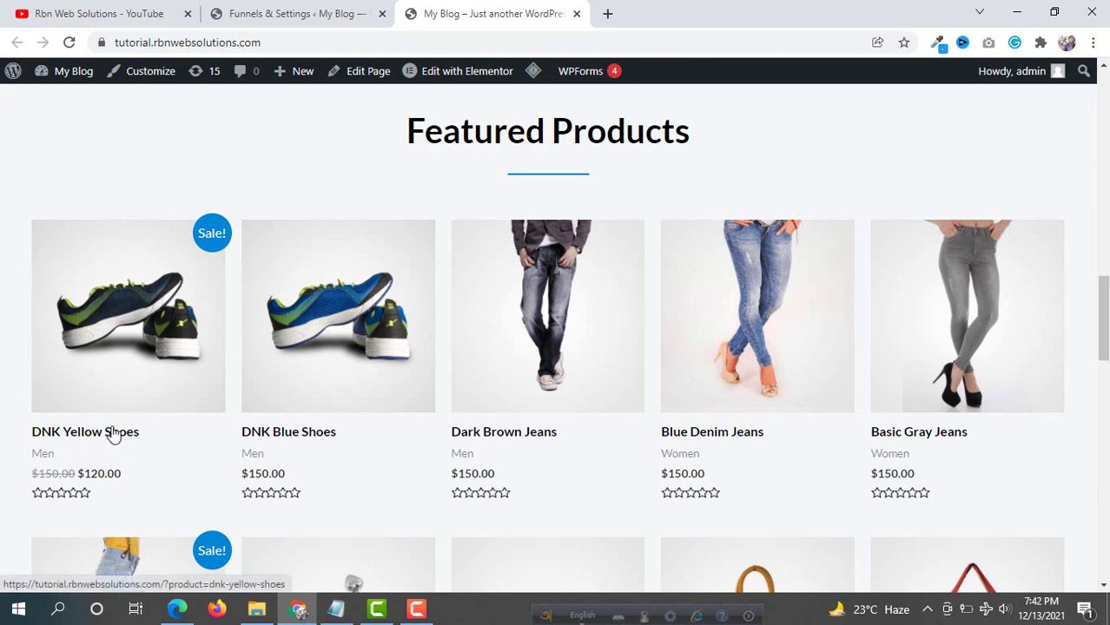
pyautogui.scroll(-1, 133, 358)
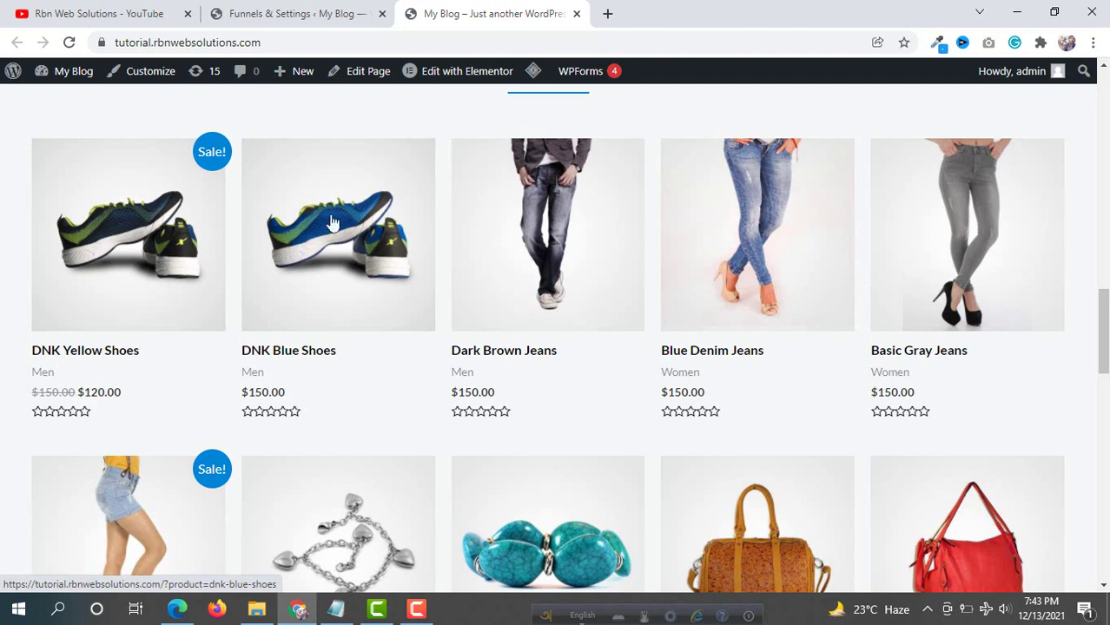
# Step: Return to the funnel settings and rename the funnel as "DNK Yellow"
pyautogui.click(310, 21)
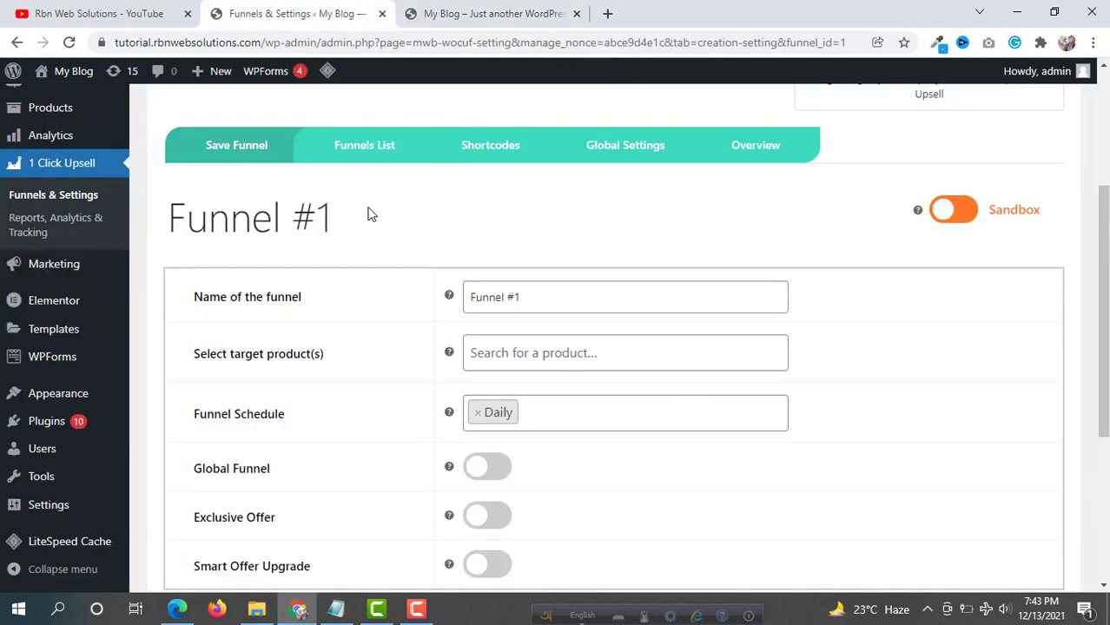
pyautogui.moveTo(538, 304); pyautogui.dragTo(243, 301)
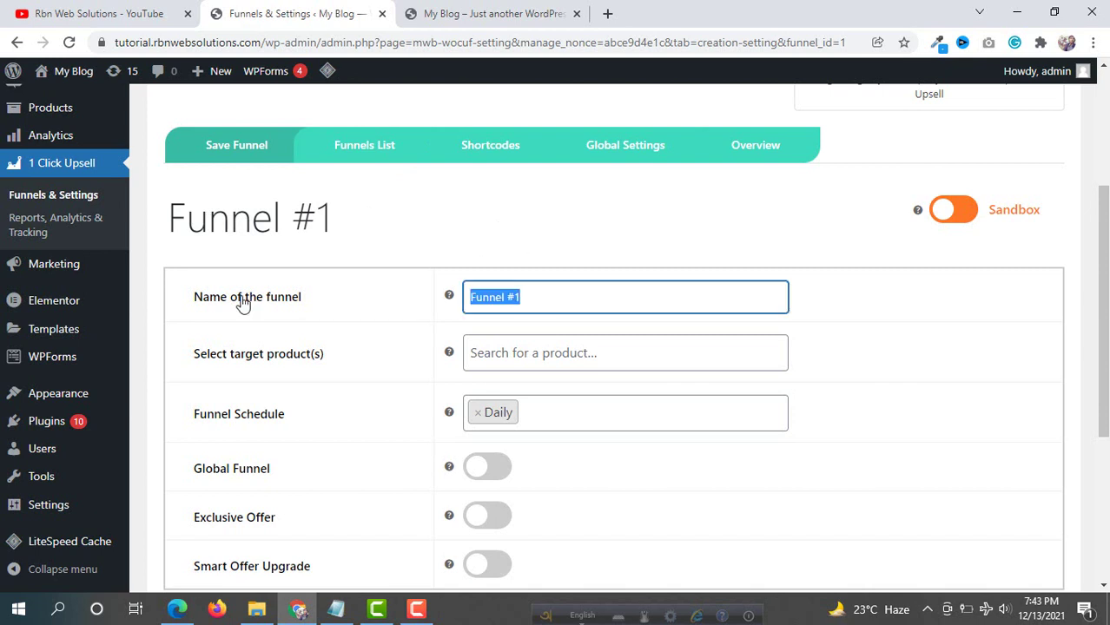
pyautogui.press('BackSpace')
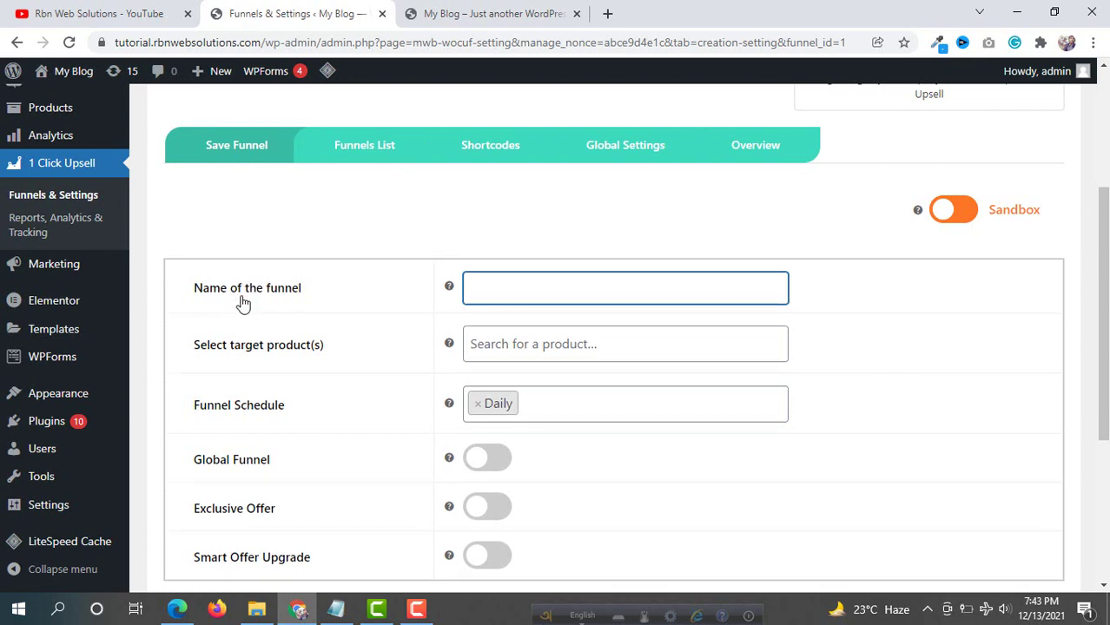
pyautogui.write('DNK YE')
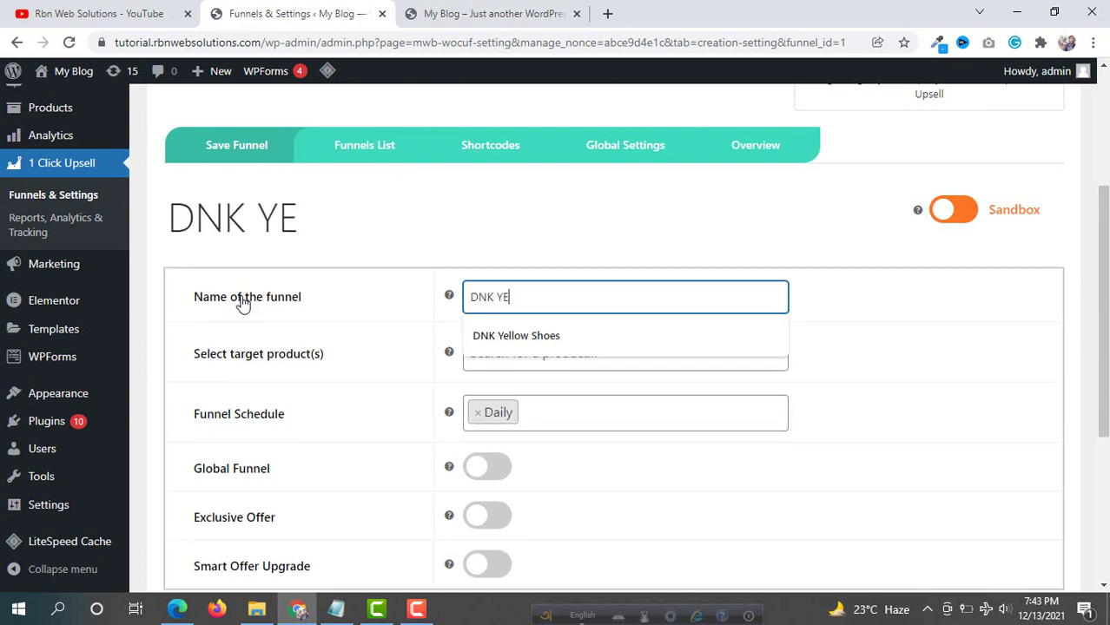
pyautogui.press('BackSpace')
pyautogui.write('ellow')
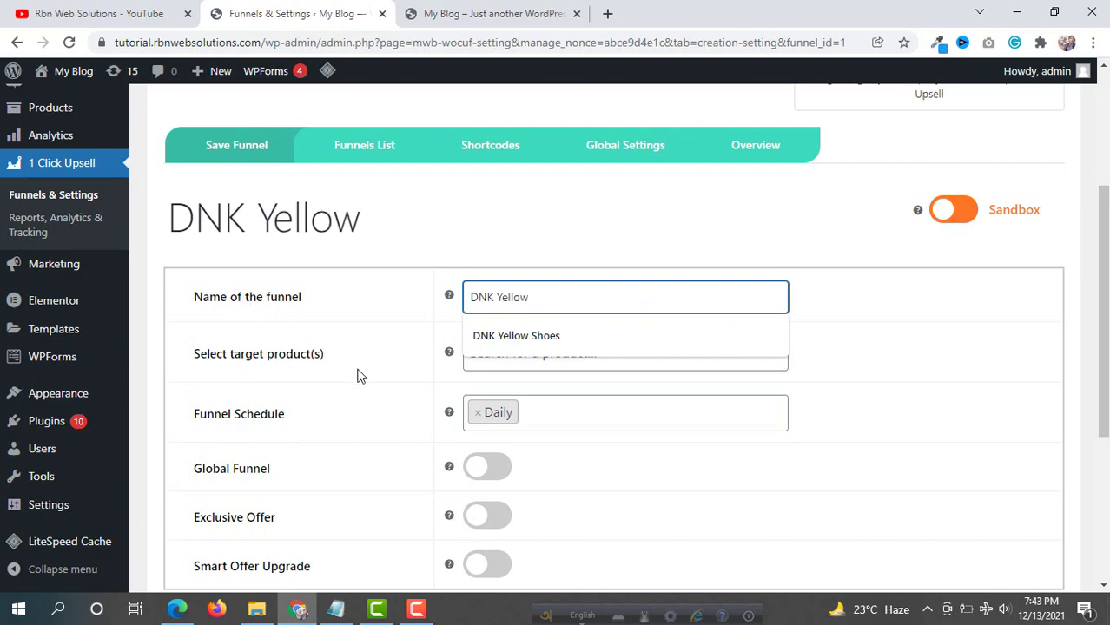
# Step: Set DNK Yellow Shoes as the funnel's target product, checking the product name on the storefront
pyautogui.click(496, 368)
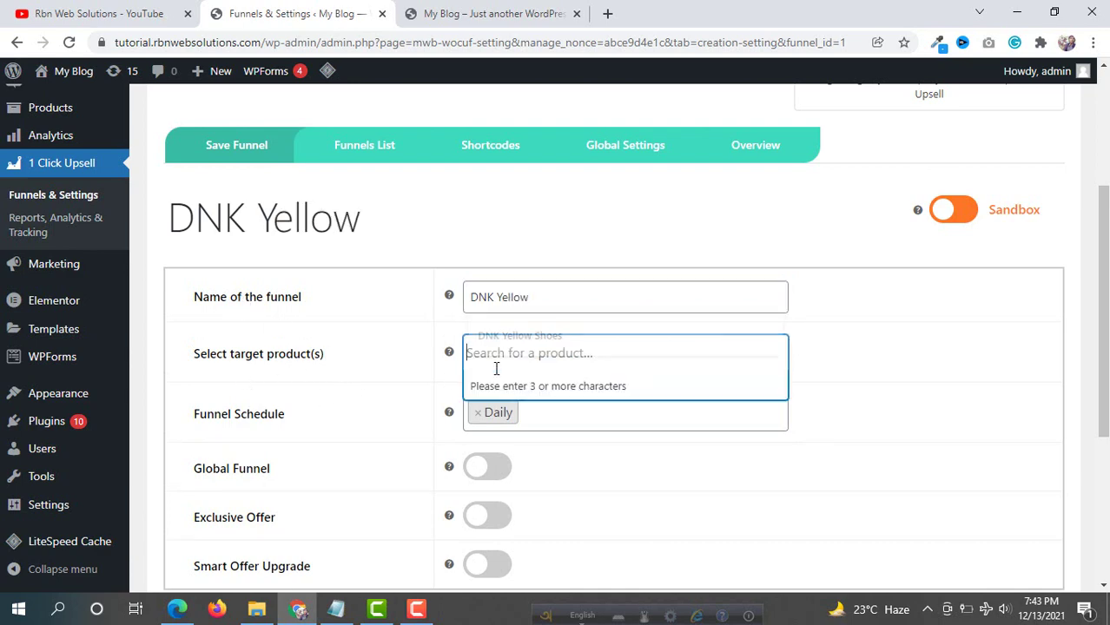
pyautogui.click(491, 13)
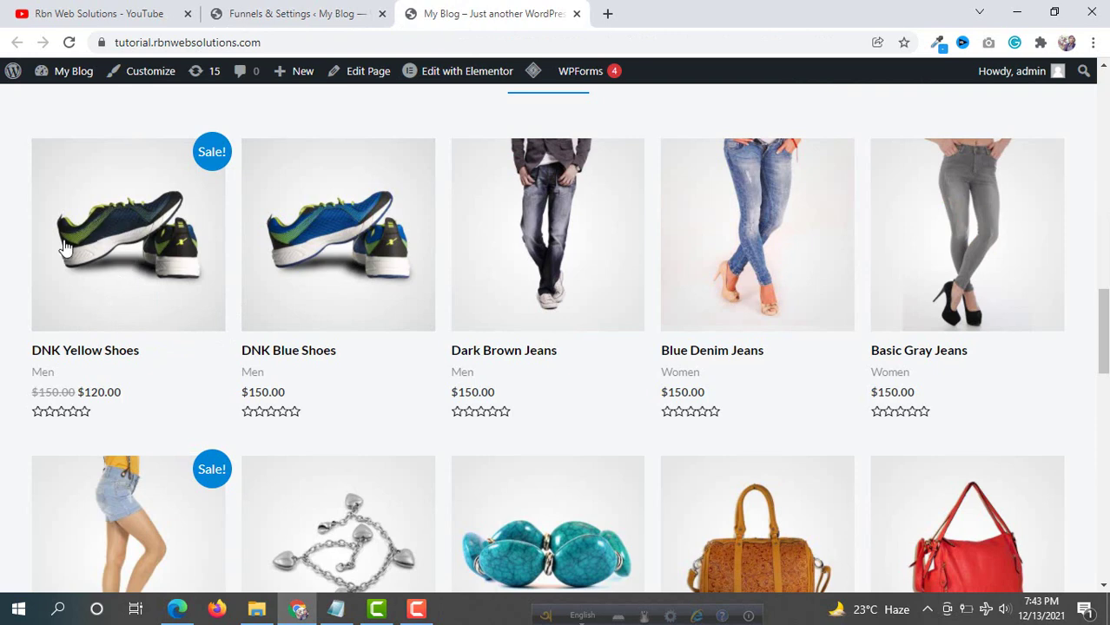
pyautogui.click(343, 13)
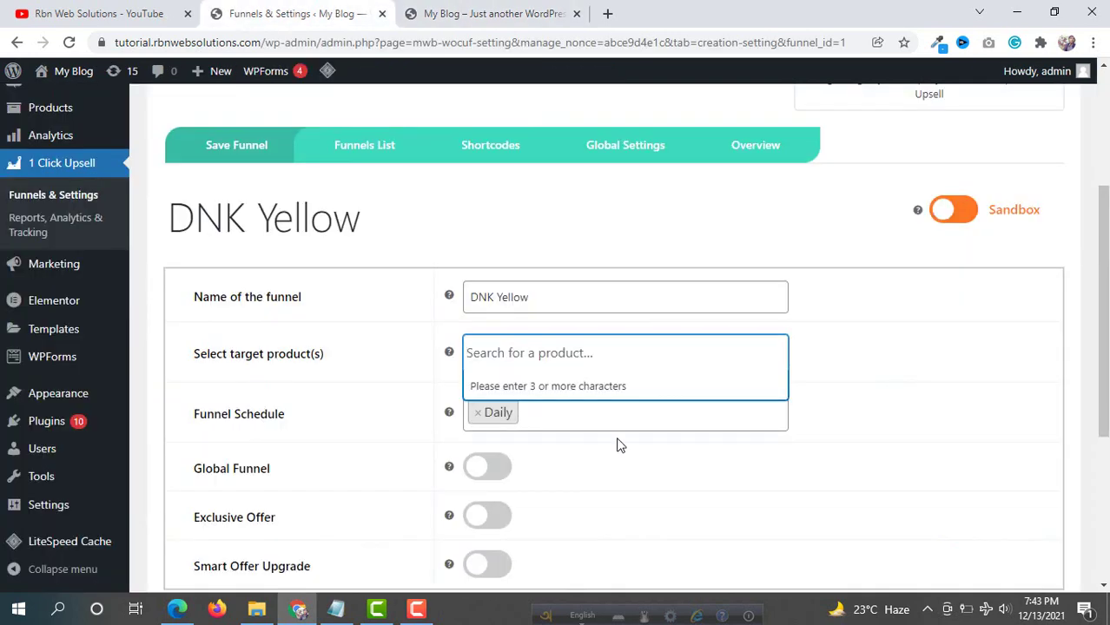
pyautogui.write('dnk yellow')
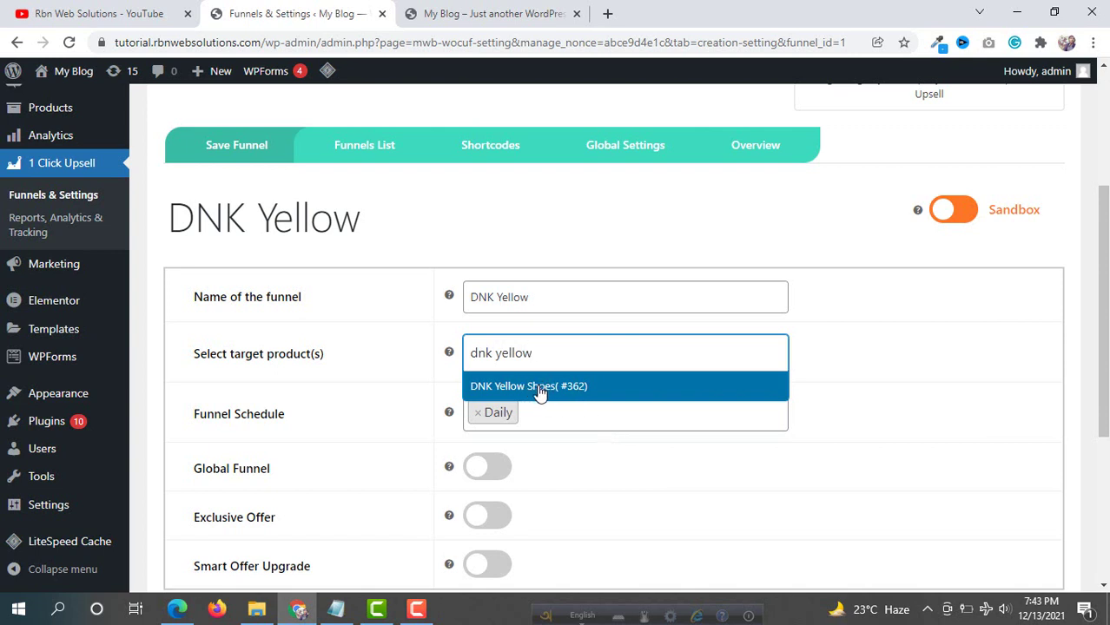
pyautogui.click(515, 392)
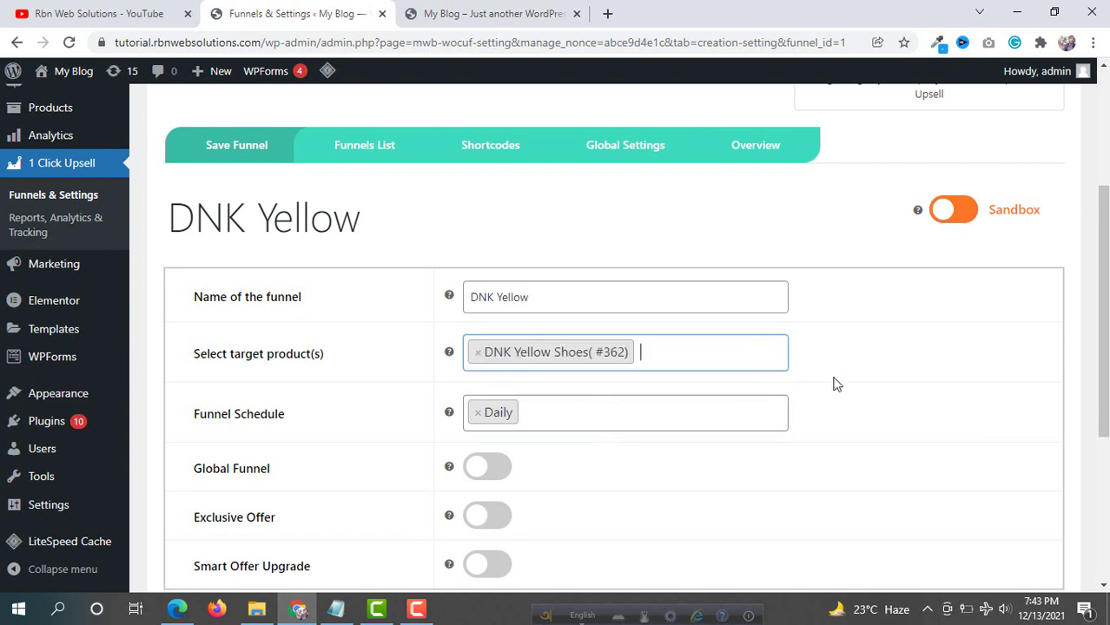
# Step: Add a new offer to the DNK Yellow funnel under Funnel Offers
pyautogui.scroll(-1, 347, 410)
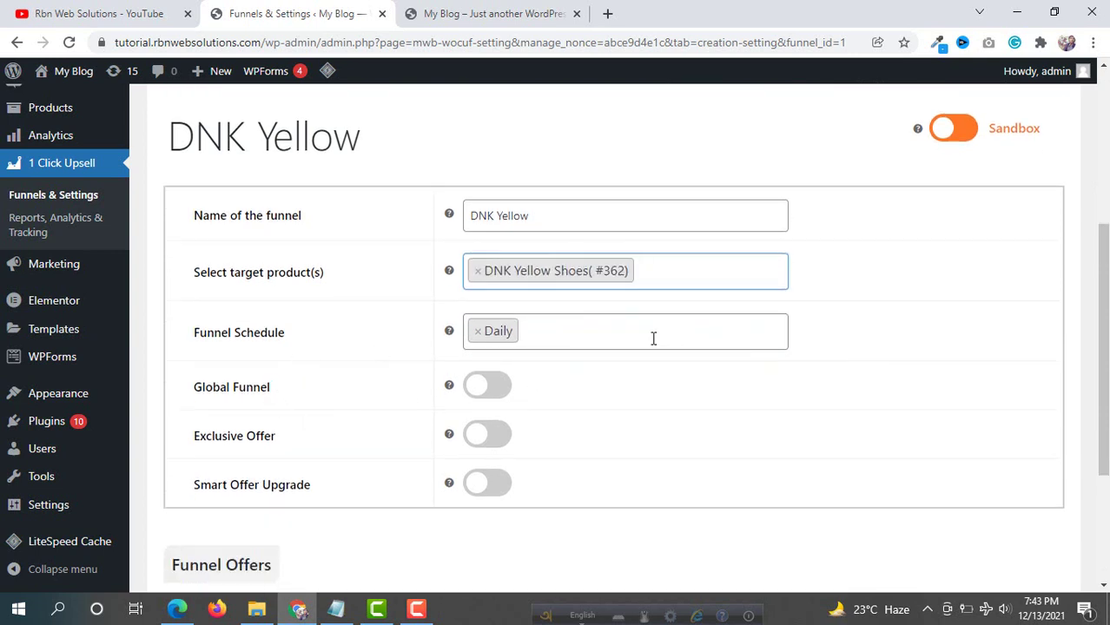
pyautogui.scroll(-1, 304, 343)
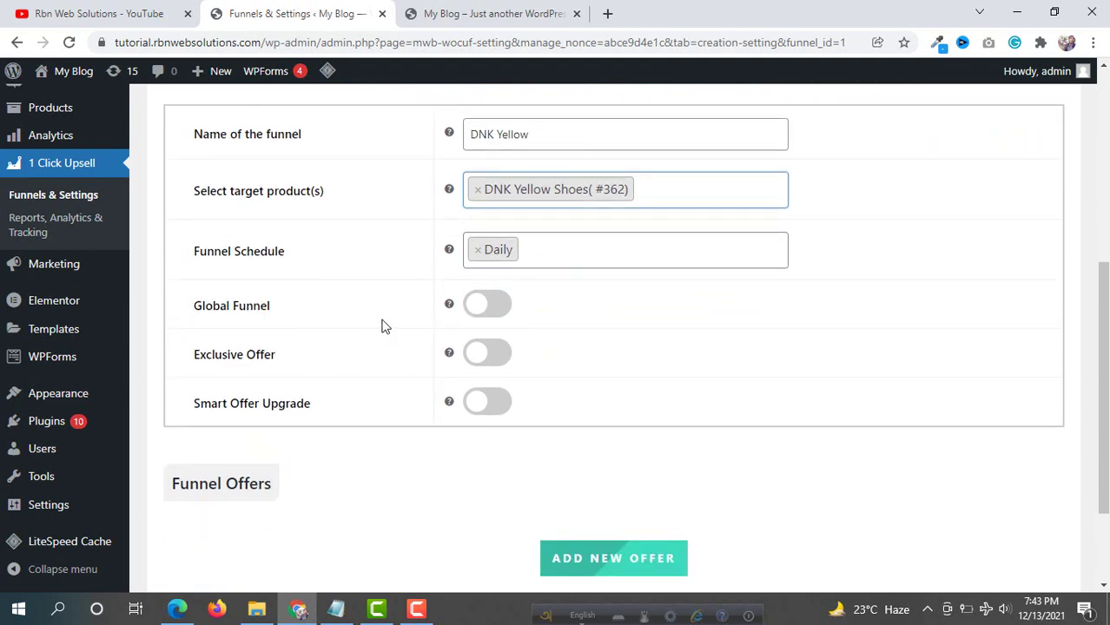
pyautogui.scroll(-2, 379, 326)
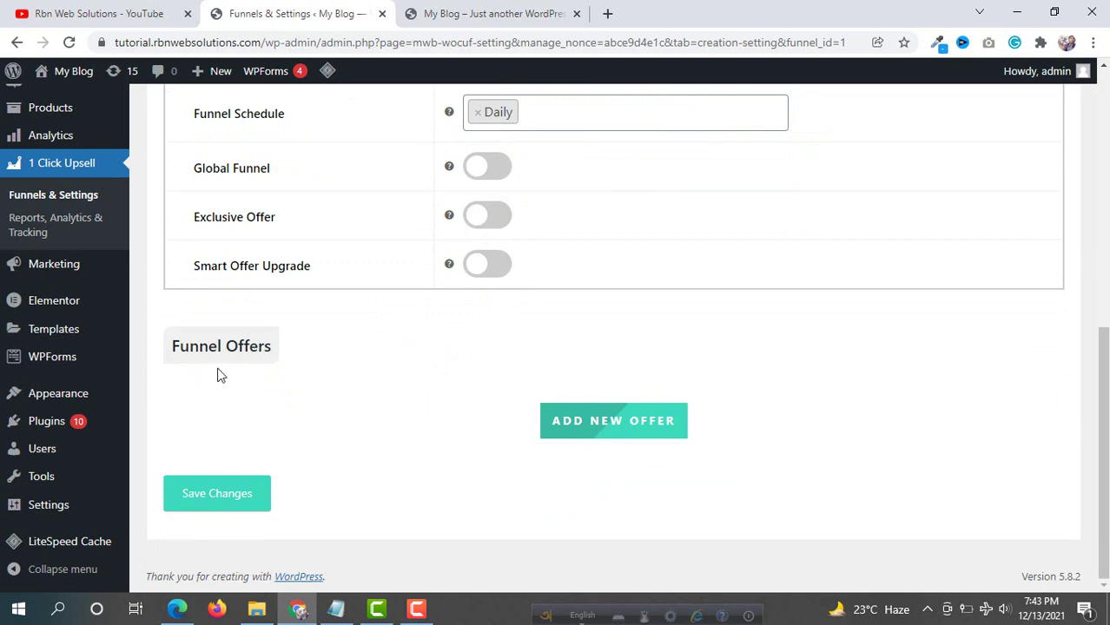
pyautogui.click(618, 436)
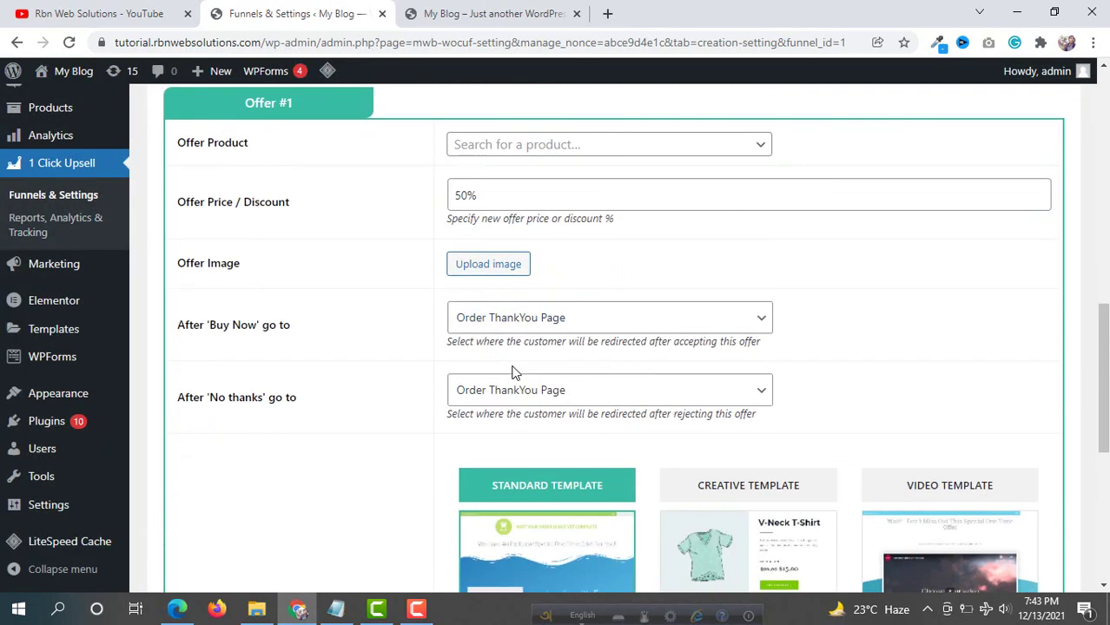
# Step: Set DNK Blue Shoes as the product of Offer #1, checking the product on the storefront
pyautogui.click(479, 11)
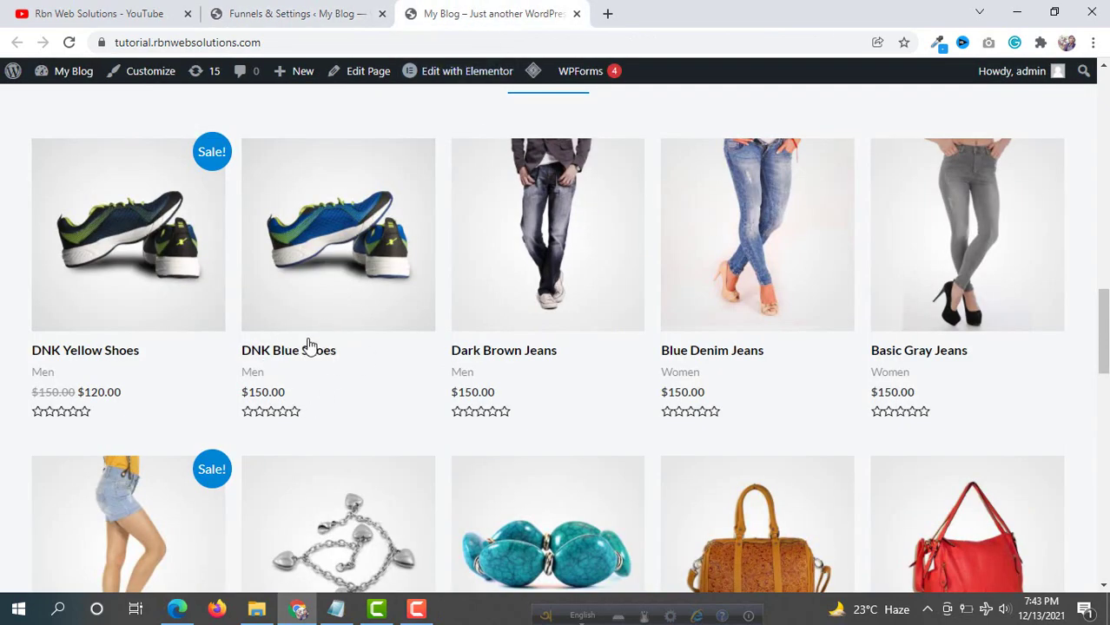
pyautogui.click(297, 12)
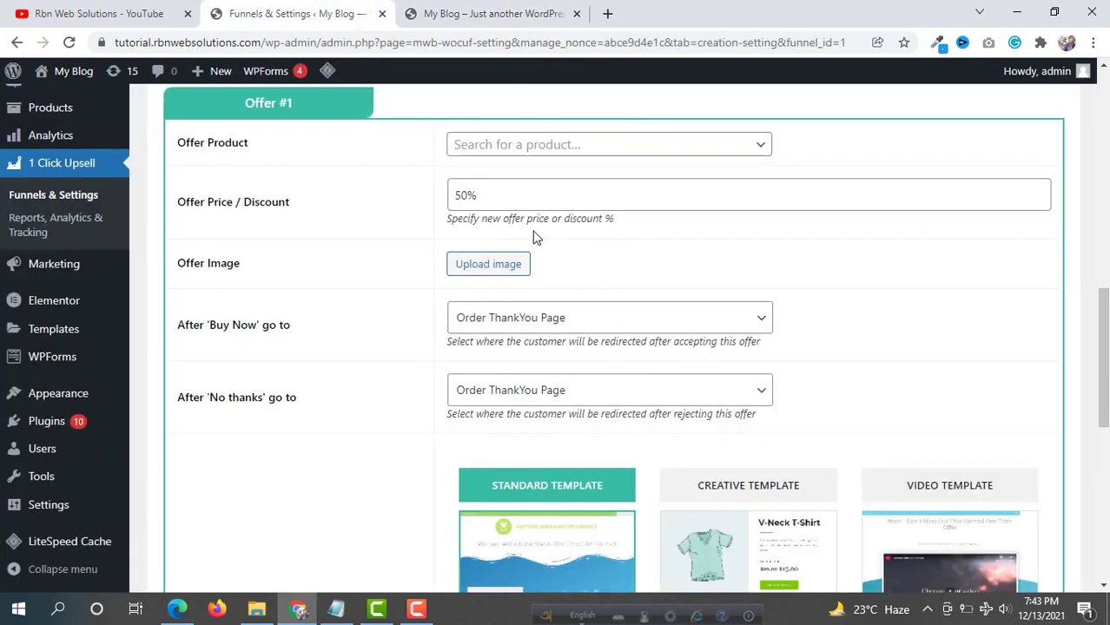
pyautogui.click(499, 148)
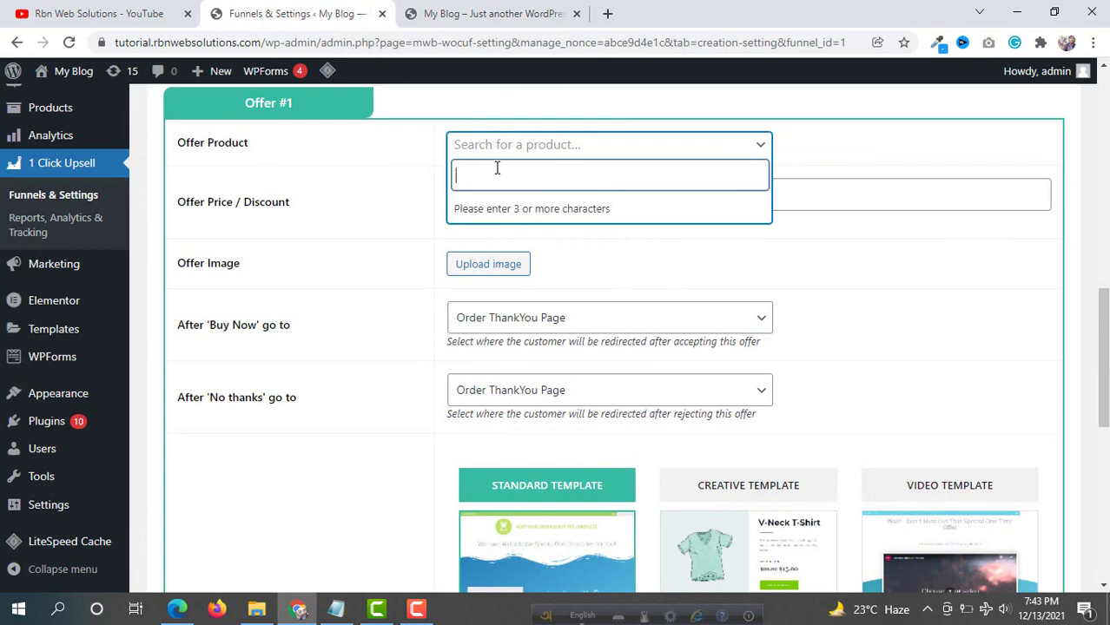
pyautogui.write('dnk blue')
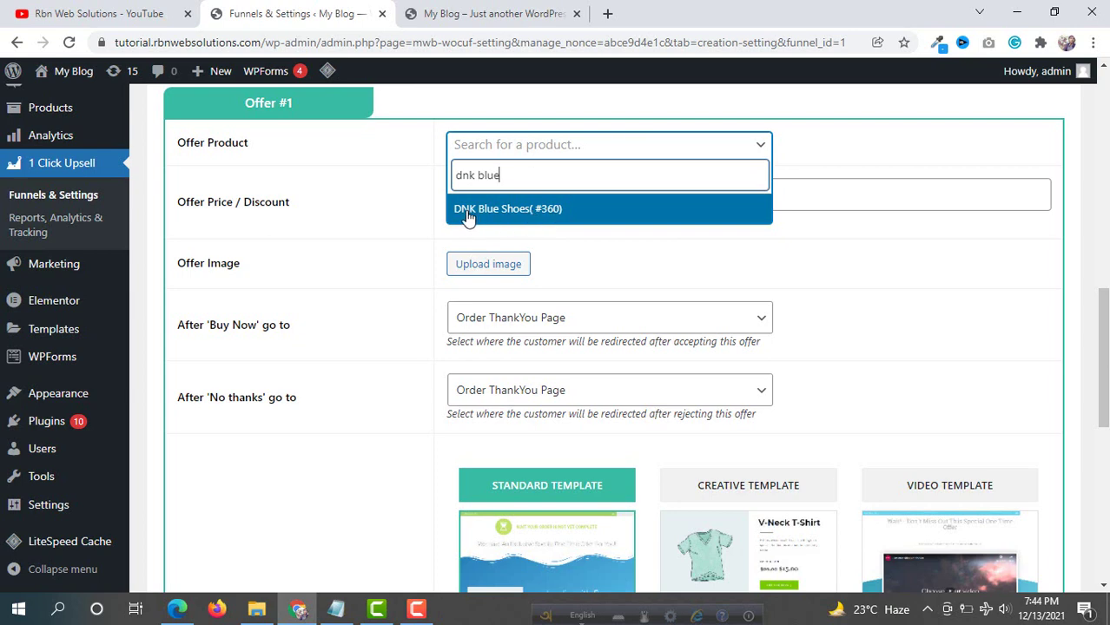
pyautogui.click(504, 215)
pyautogui.click(449, 7)
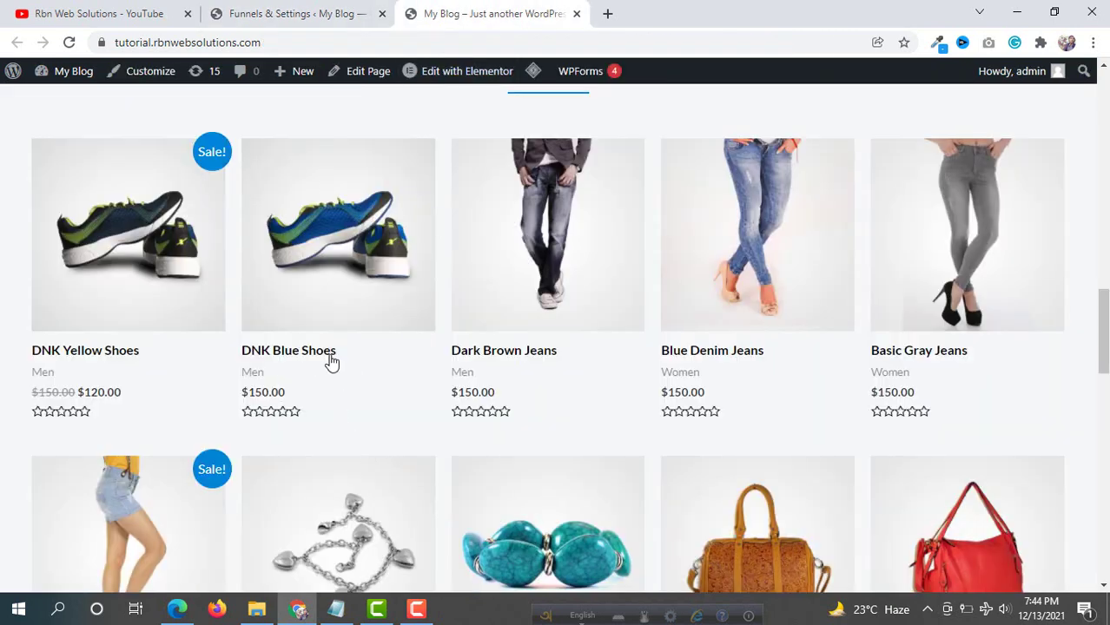
pyautogui.click(314, 7)
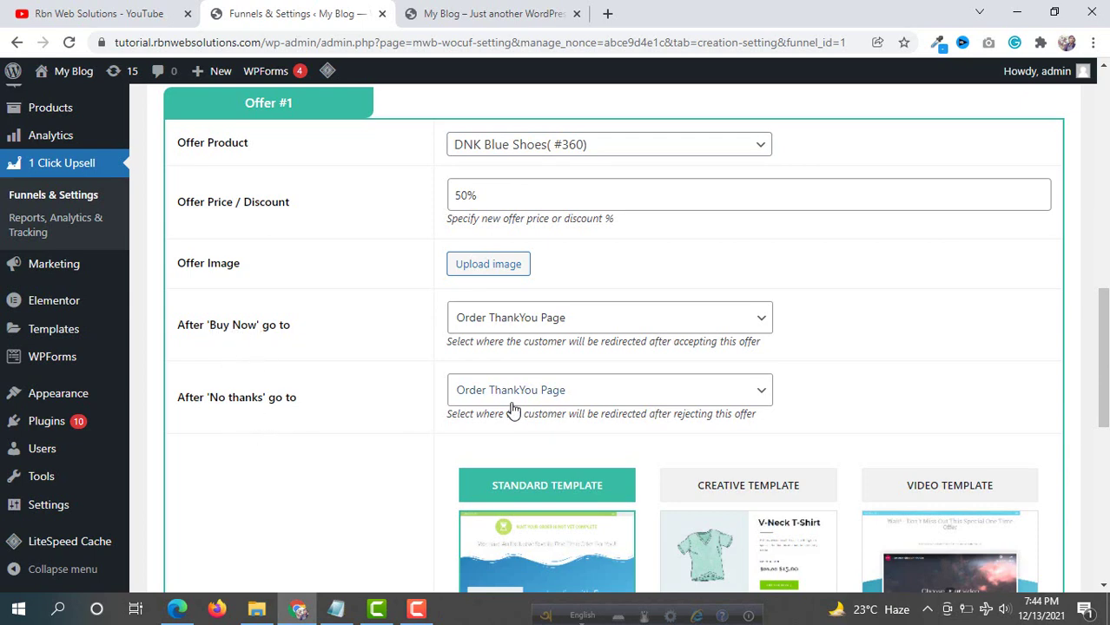
# Step: Preview the Standard Template among the offer templates, look through its layout and close the preview
pyautogui.scroll(-1, 758, 326)
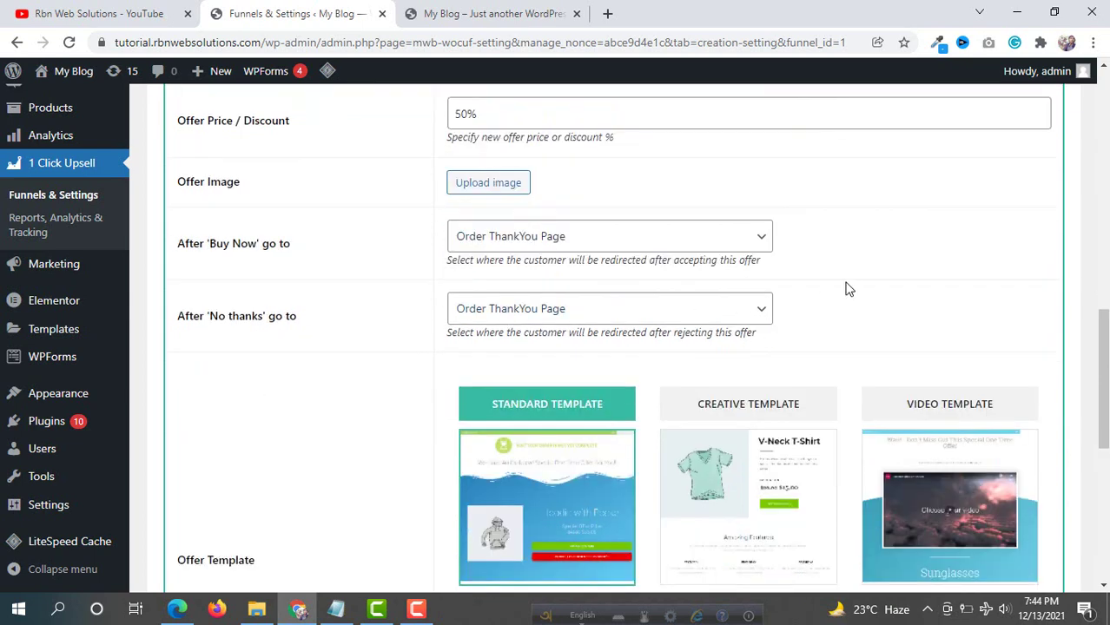
pyautogui.scroll(-3, 376, 322)
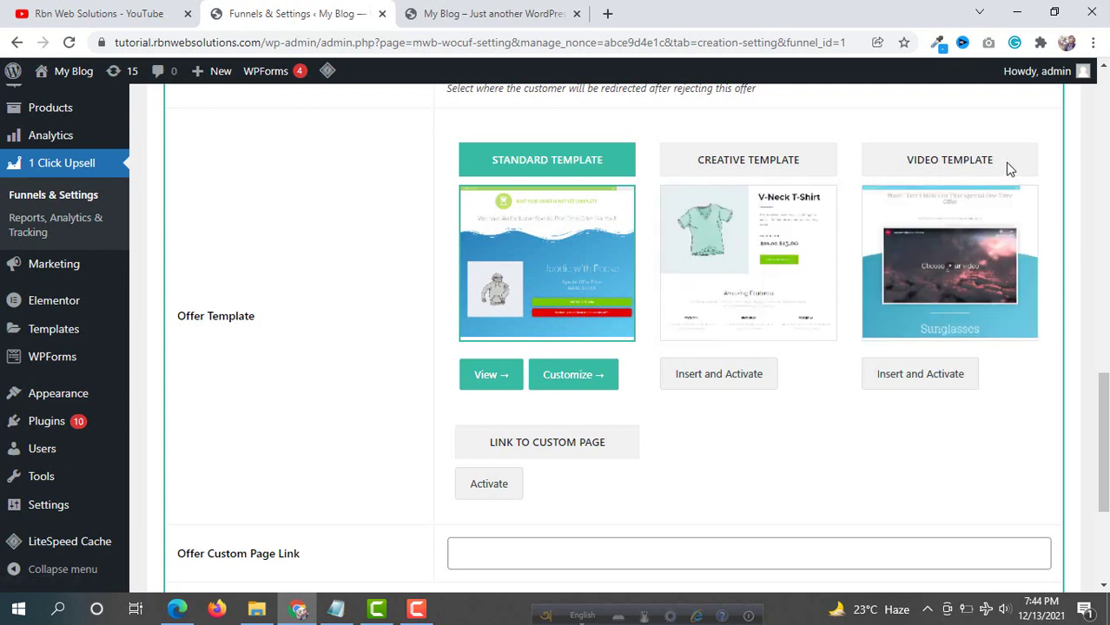
pyautogui.moveTo(585, 250)
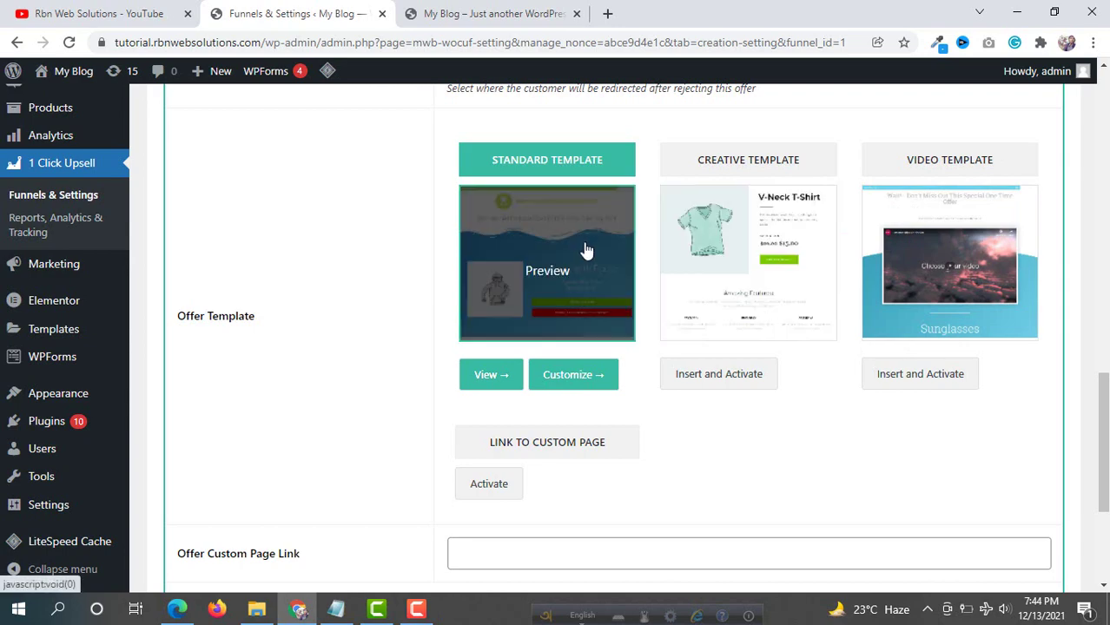
pyautogui.click(549, 255)
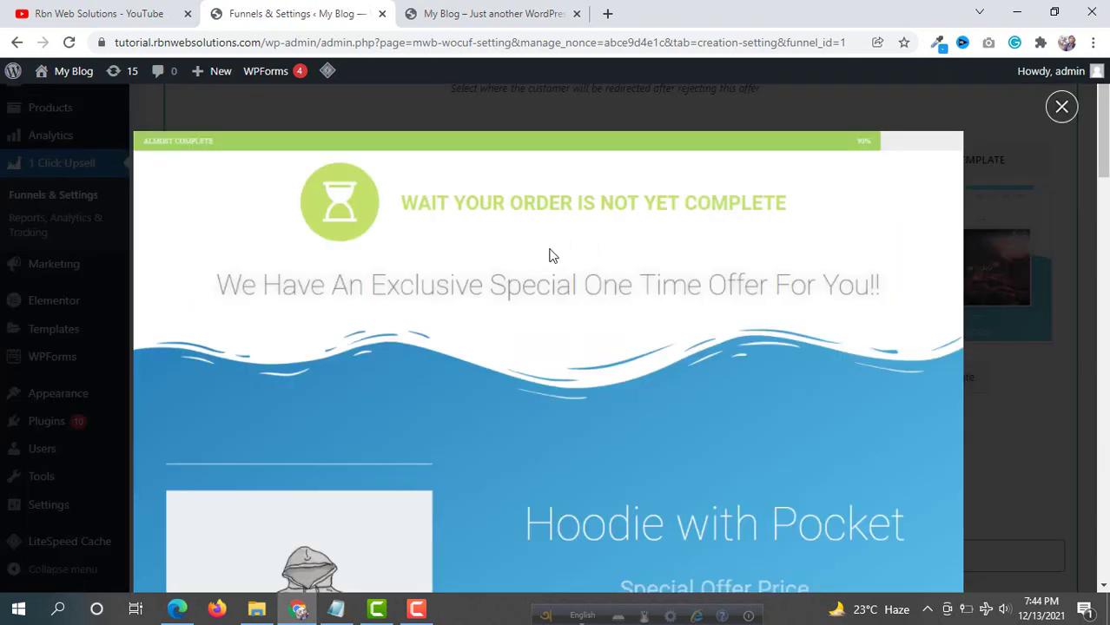
pyautogui.scroll(-15, 546, 252)
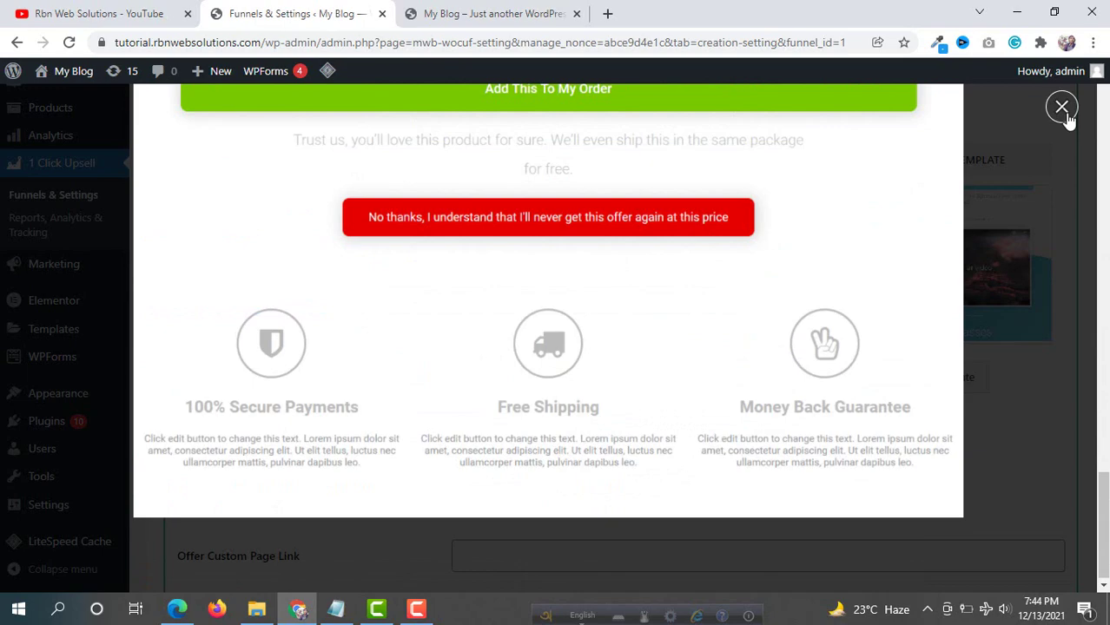
pyautogui.click(1063, 109)
# Step: Preview the Creative Template with the V-Neck T-Shirt sample, review it to the end and close it
pyautogui.moveTo(773, 217)
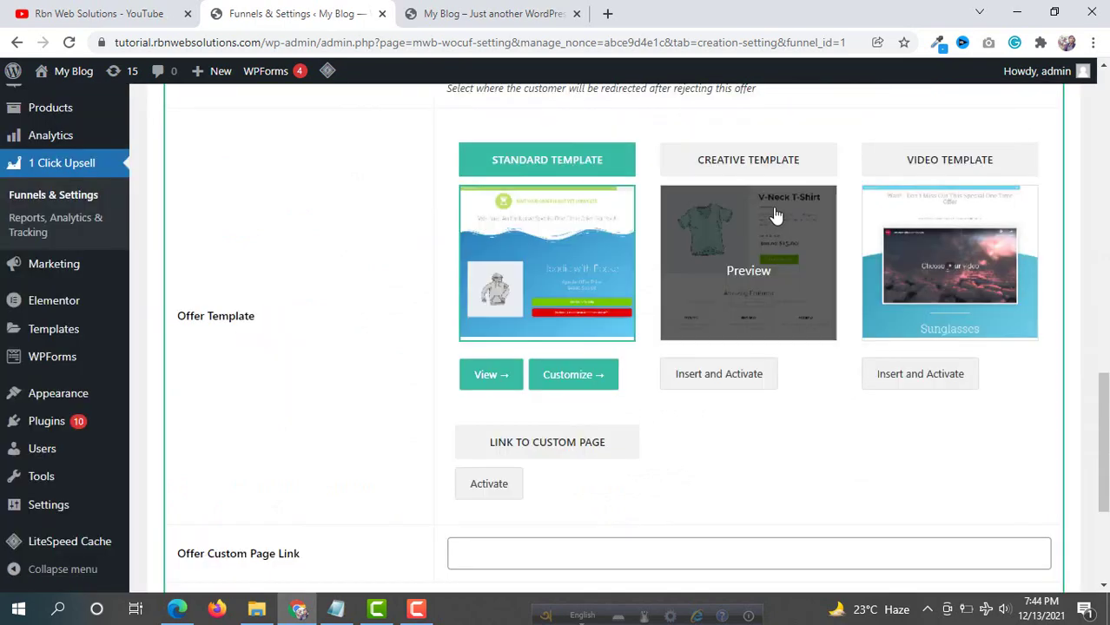
pyautogui.click(752, 242)
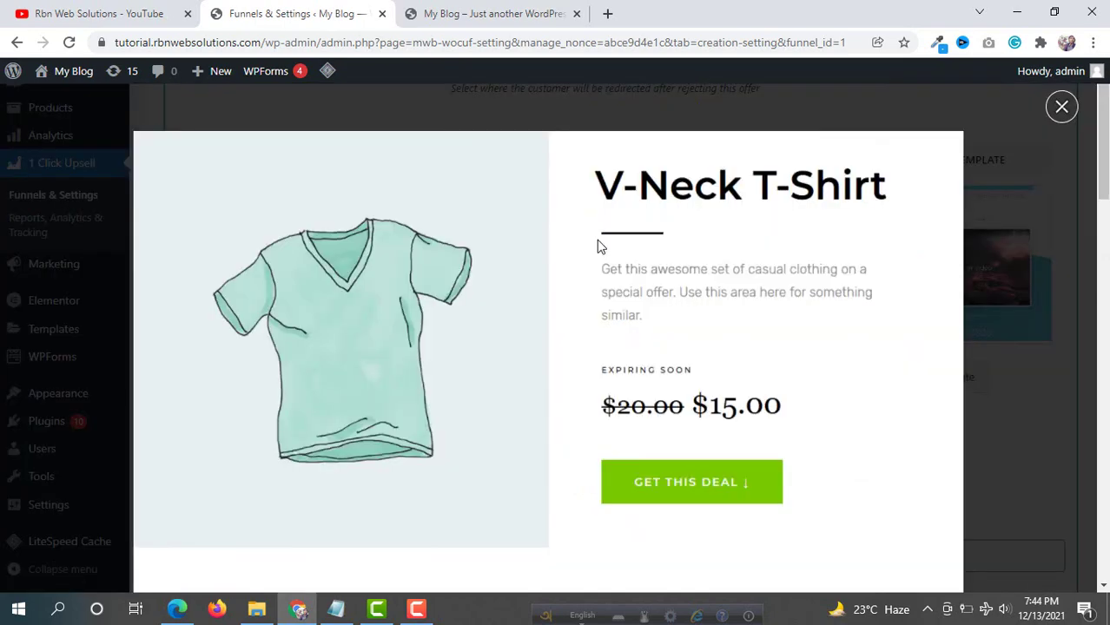
pyautogui.scroll(-8, 596, 239)
pyautogui.scroll(-5, 594, 234)
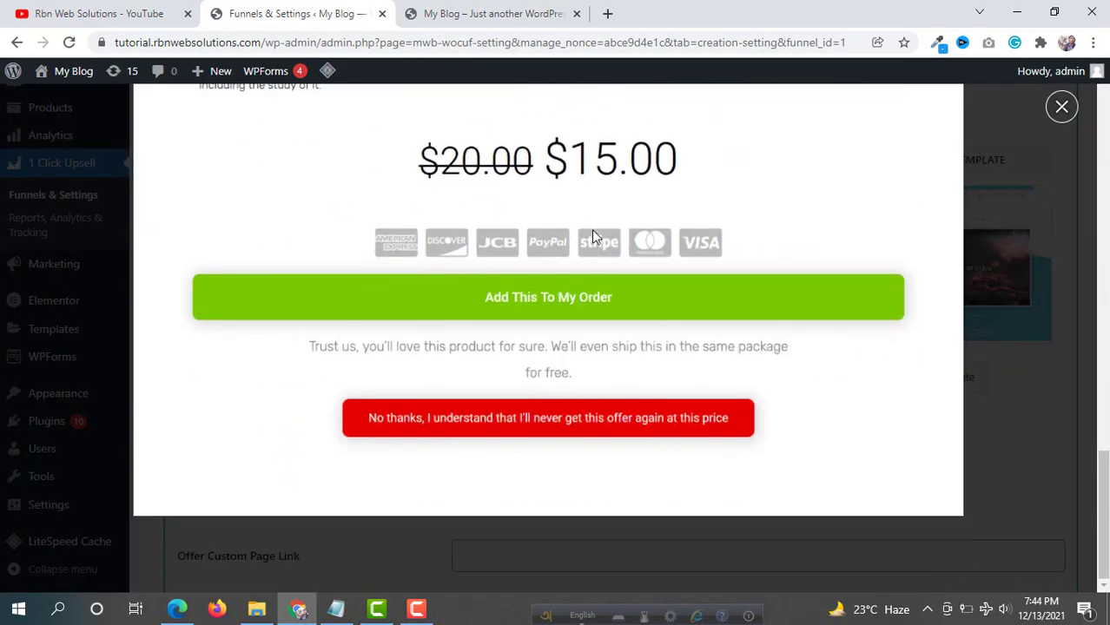
pyautogui.scroll(10, 592, 230)
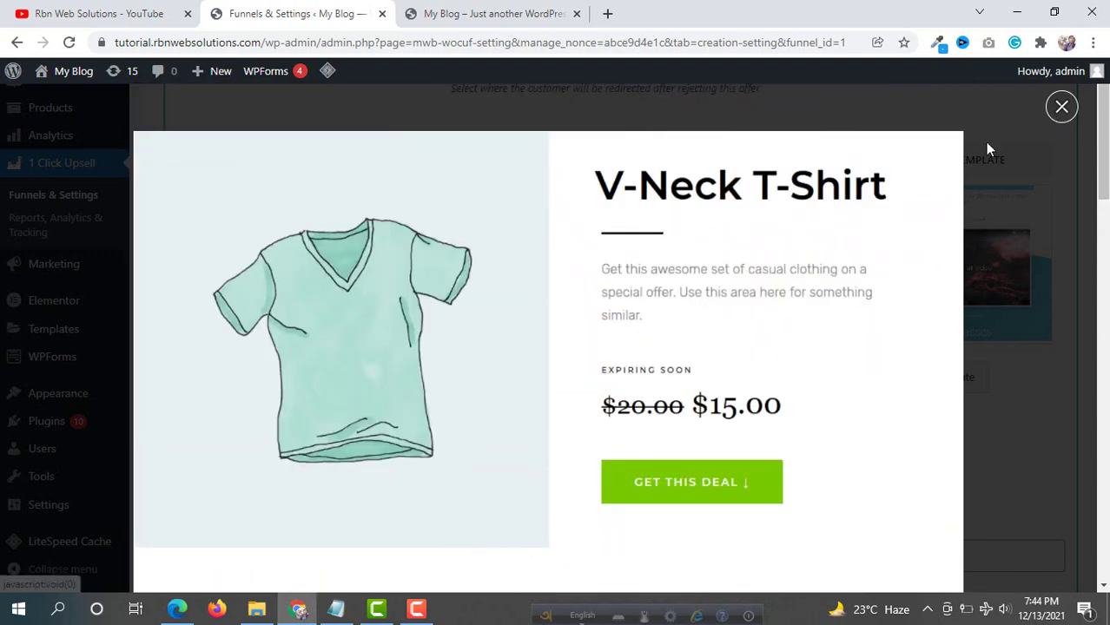
pyautogui.click(1061, 108)
# Step: Preview the Video Template, examine its video, price and FAQ sections, and close the preview
pyautogui.moveTo(954, 240)
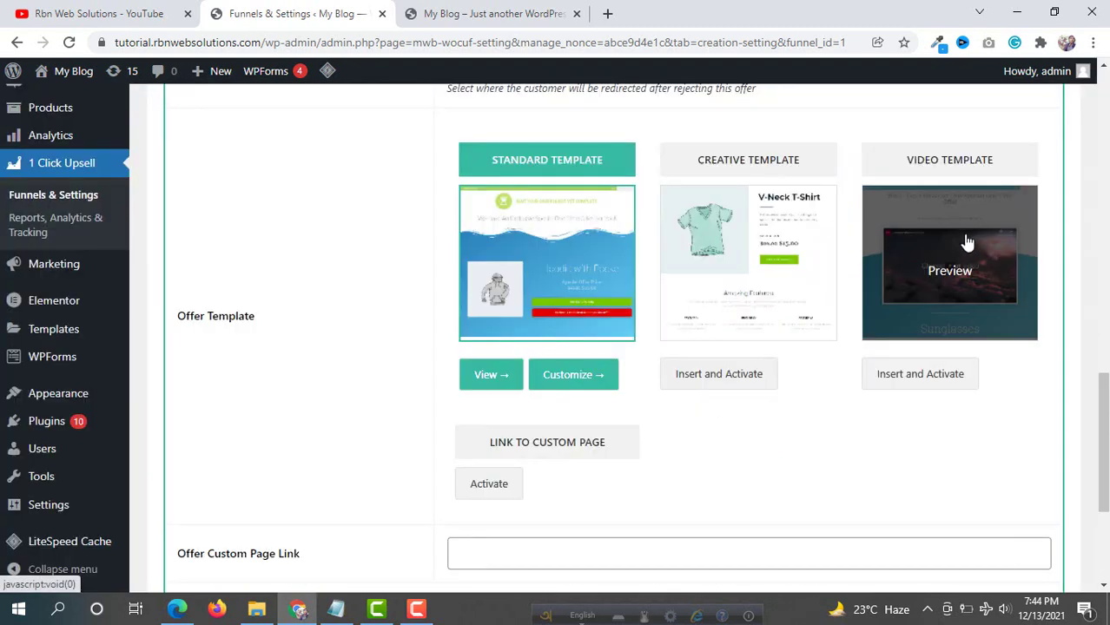
pyautogui.click(973, 245)
pyautogui.scroll(-3, 595, 262)
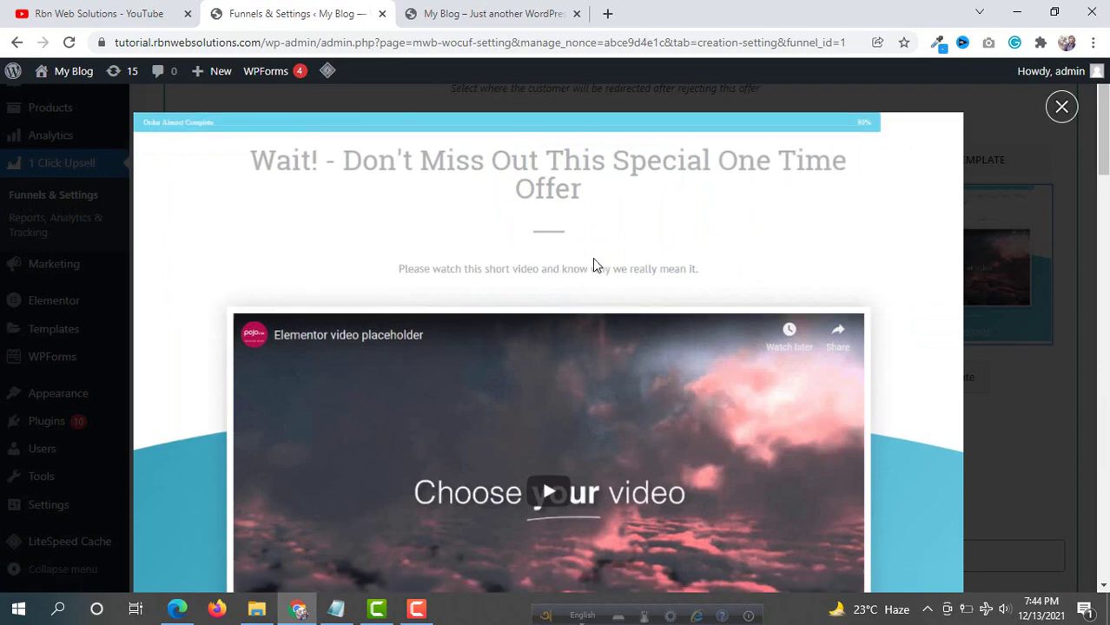
pyautogui.scroll(-10, 616, 339)
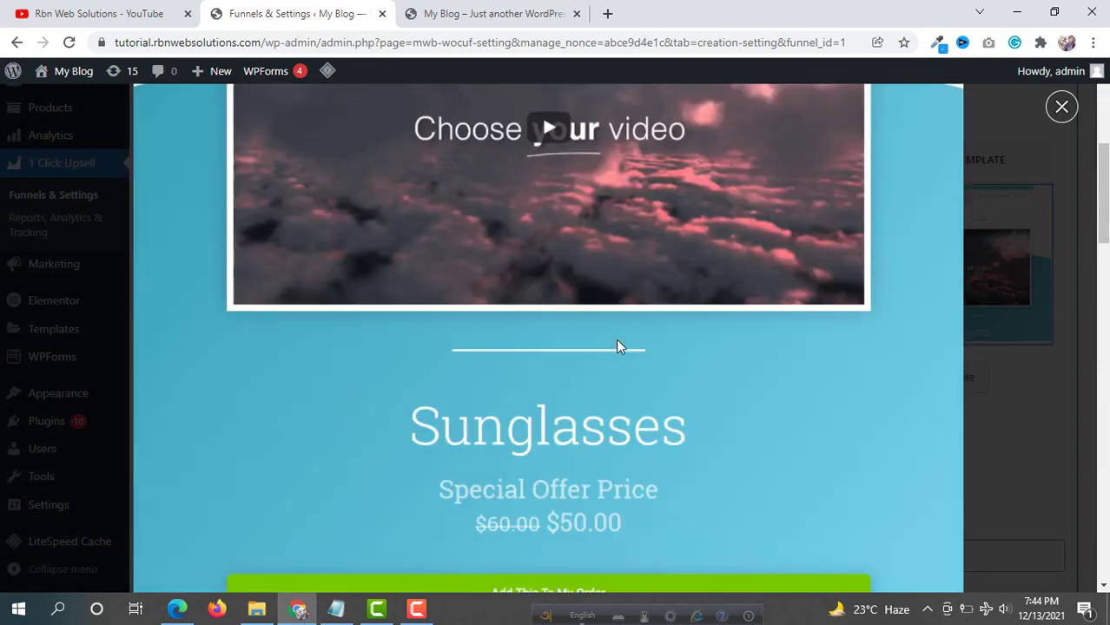
pyautogui.scroll(-5, 629, 319)
pyautogui.scroll(8, 629, 319)
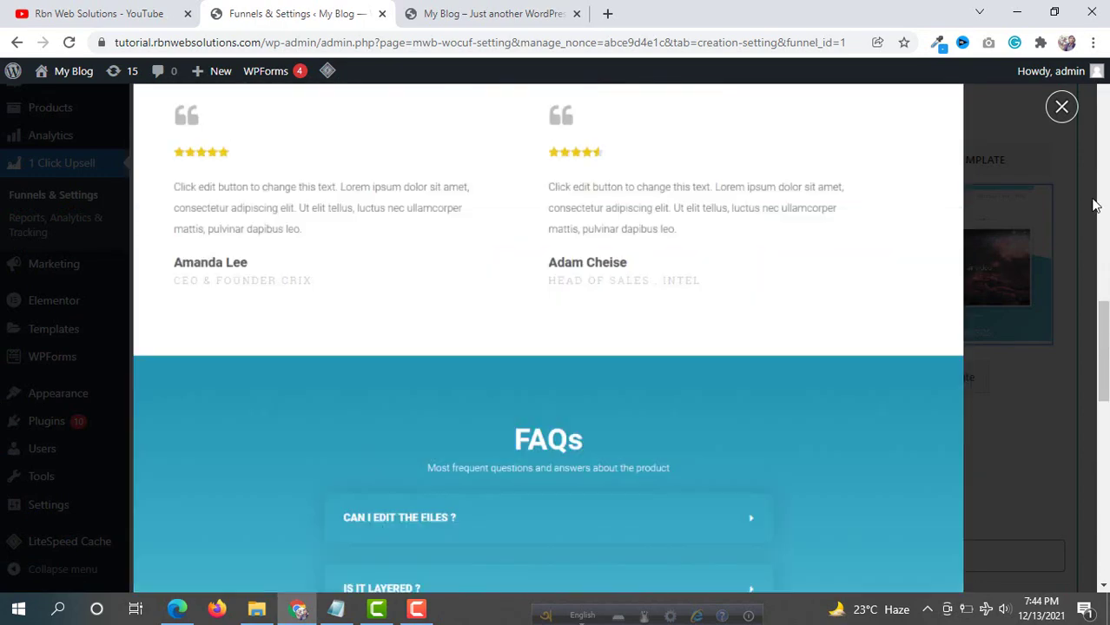
pyautogui.click(1062, 107)
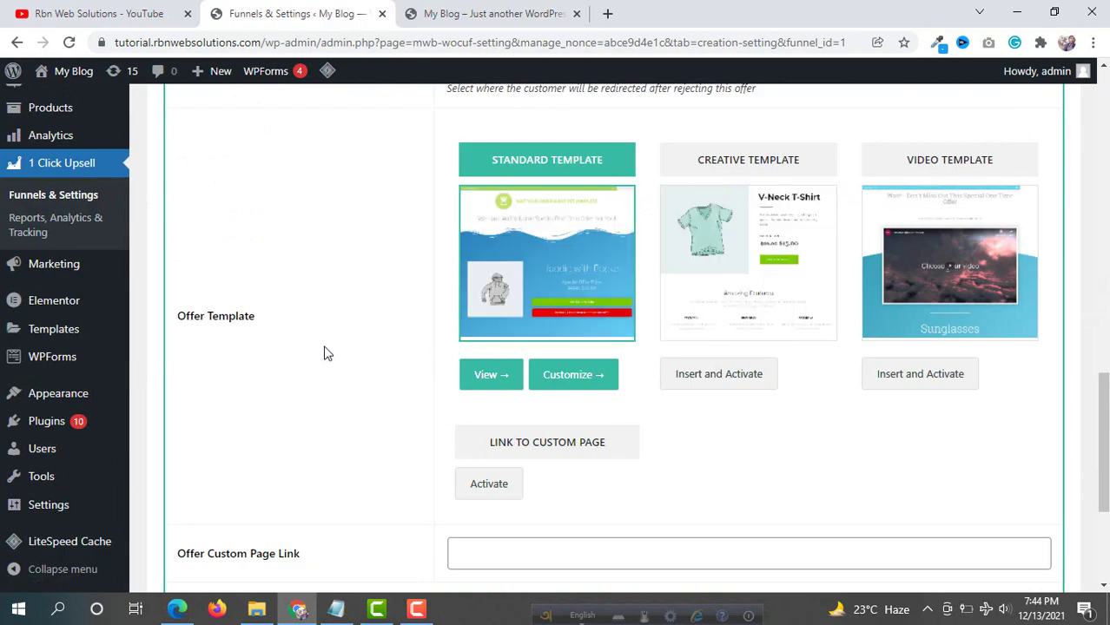
# Step: Insert and activate the Creative Template for Offer #1 and open it for customizing, comparing the product with the storefront
pyautogui.scroll(-1, 325, 354)
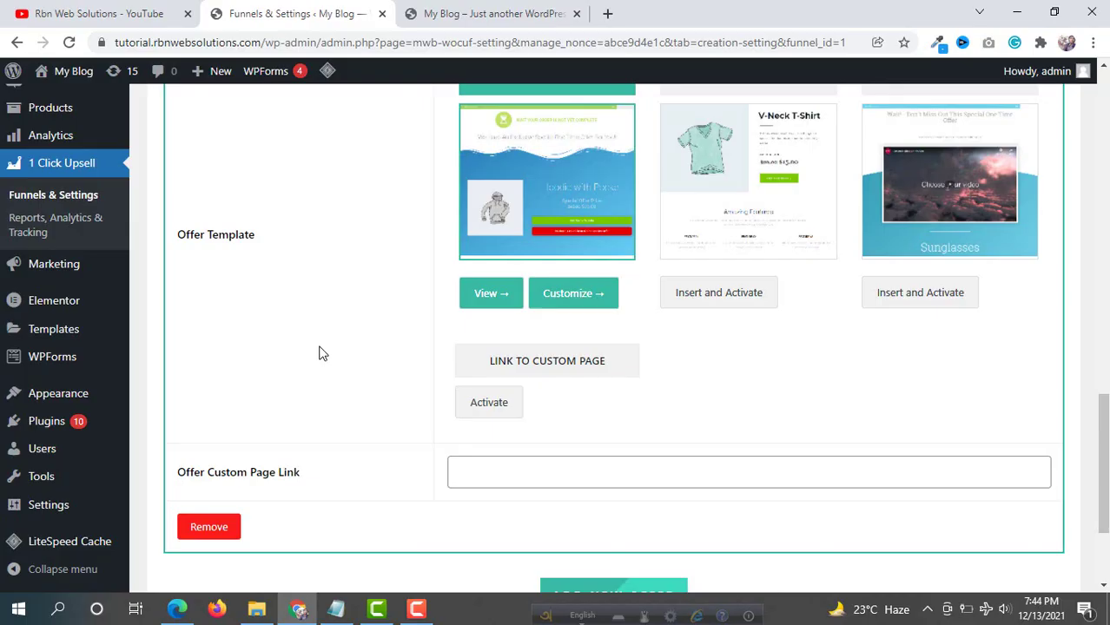
pyautogui.click(707, 295)
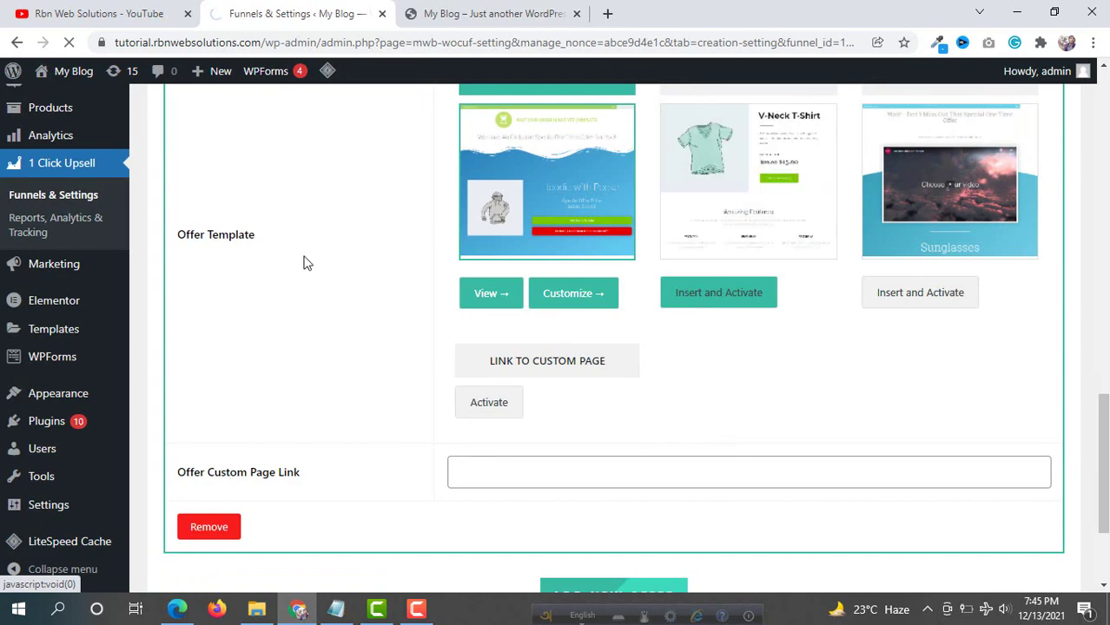
pyautogui.scroll(-10, 643, 303)
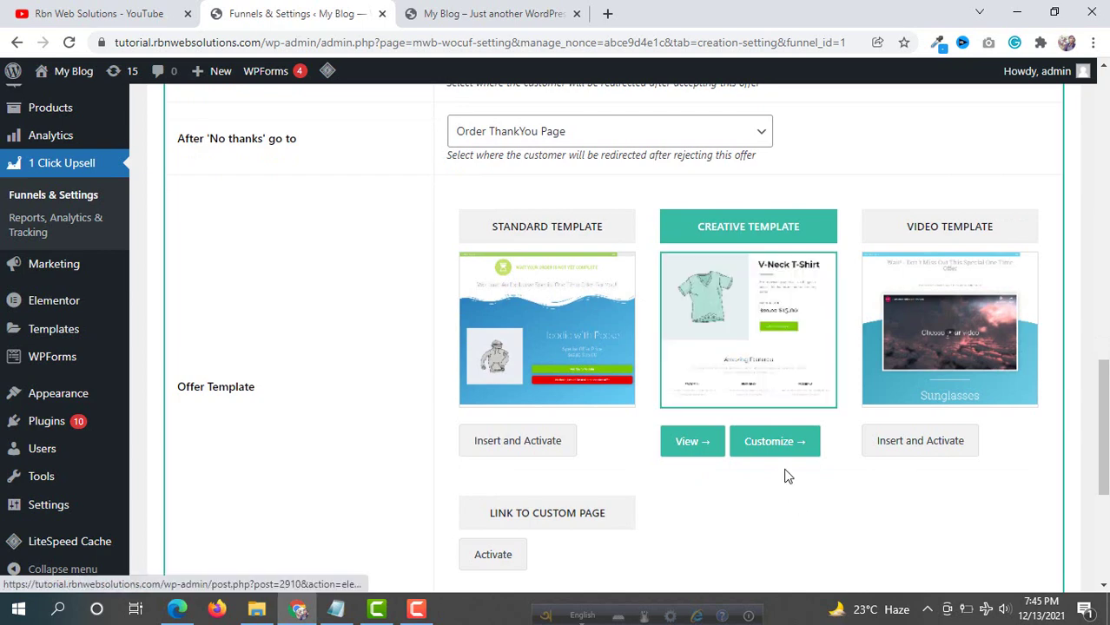
pyautogui.click(775, 442)
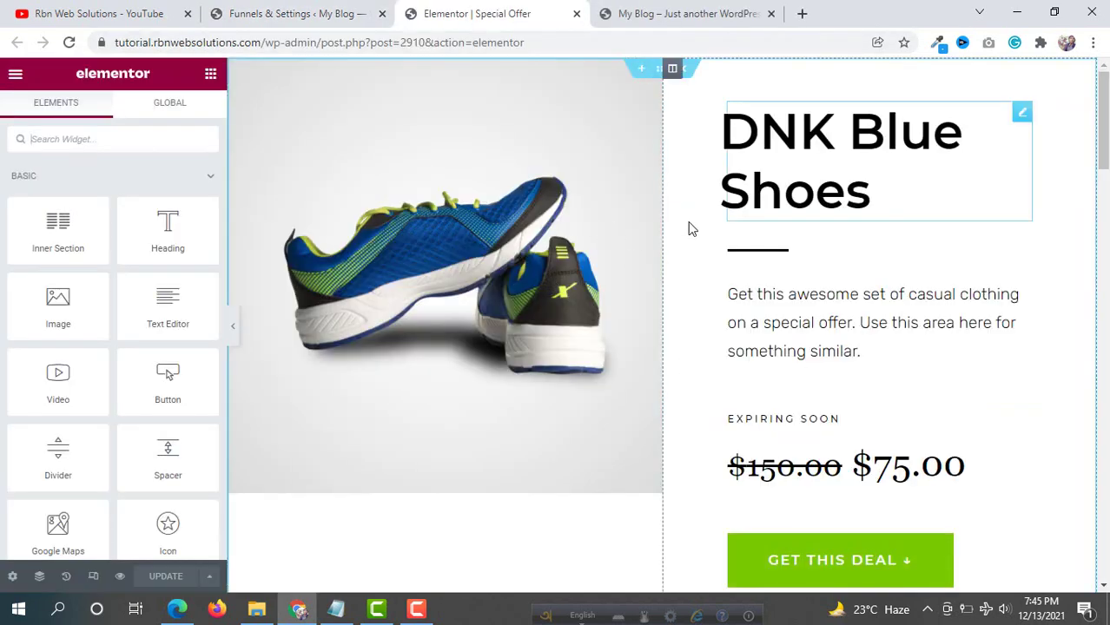
pyautogui.click(652, 14)
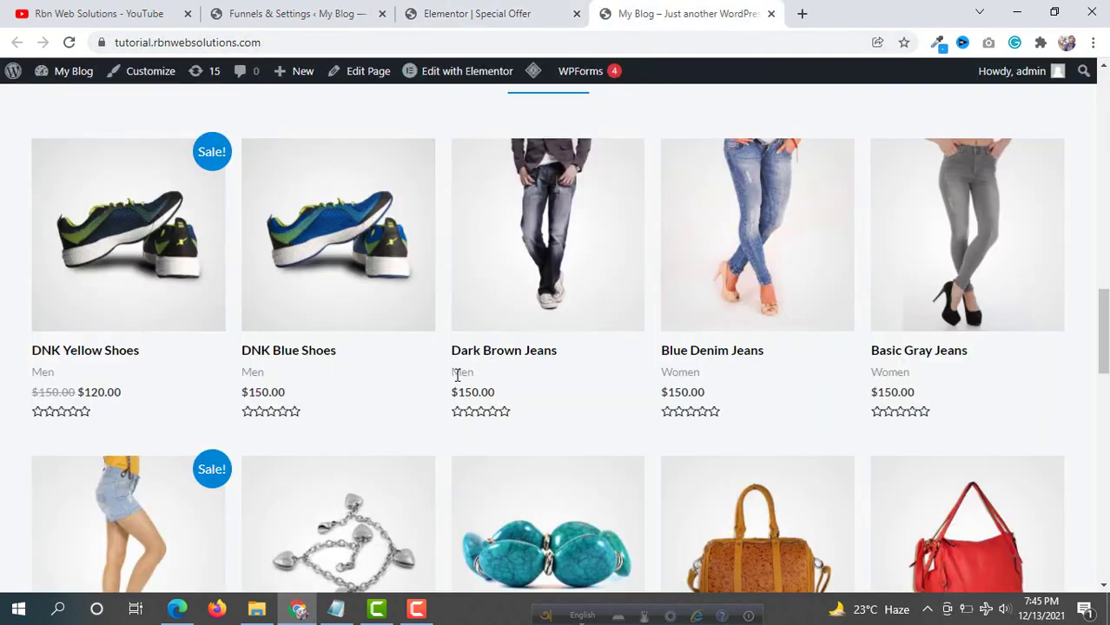
pyautogui.click(505, 15)
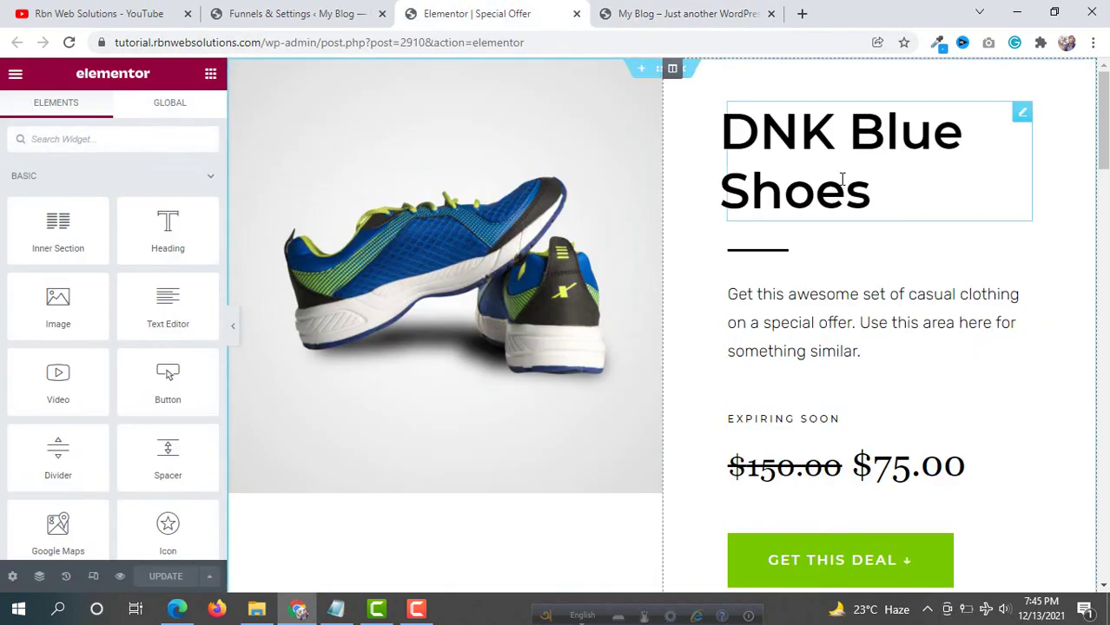
# Step: Select the offer page's description text, open the DNK Blue Shoes product page in a new tab and copy its short description
pyautogui.click(714, 226)
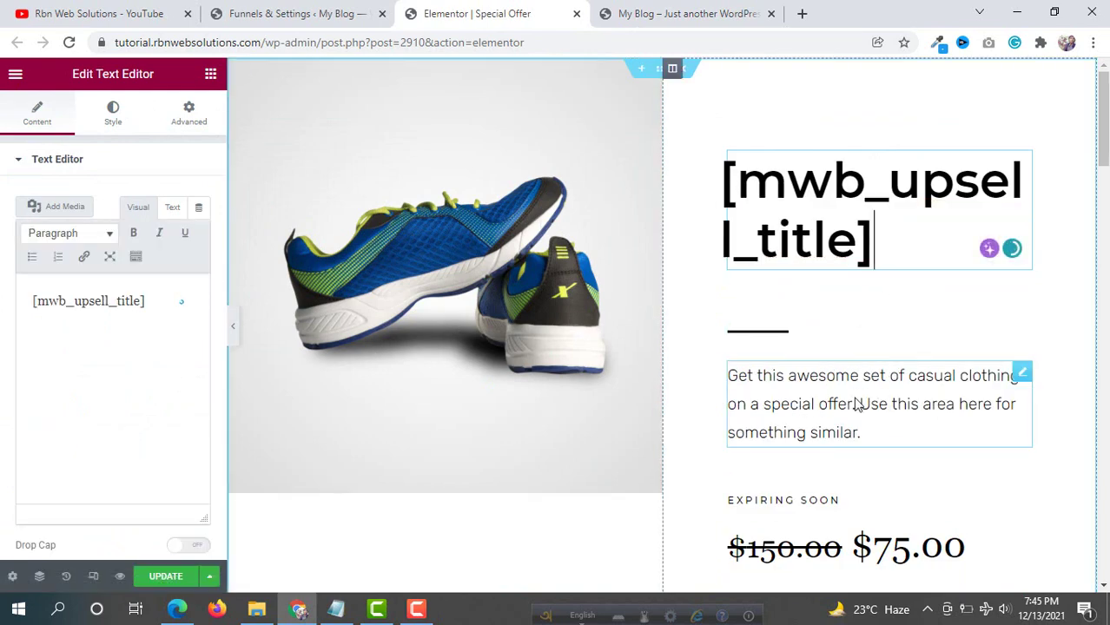
pyautogui.click(839, 346)
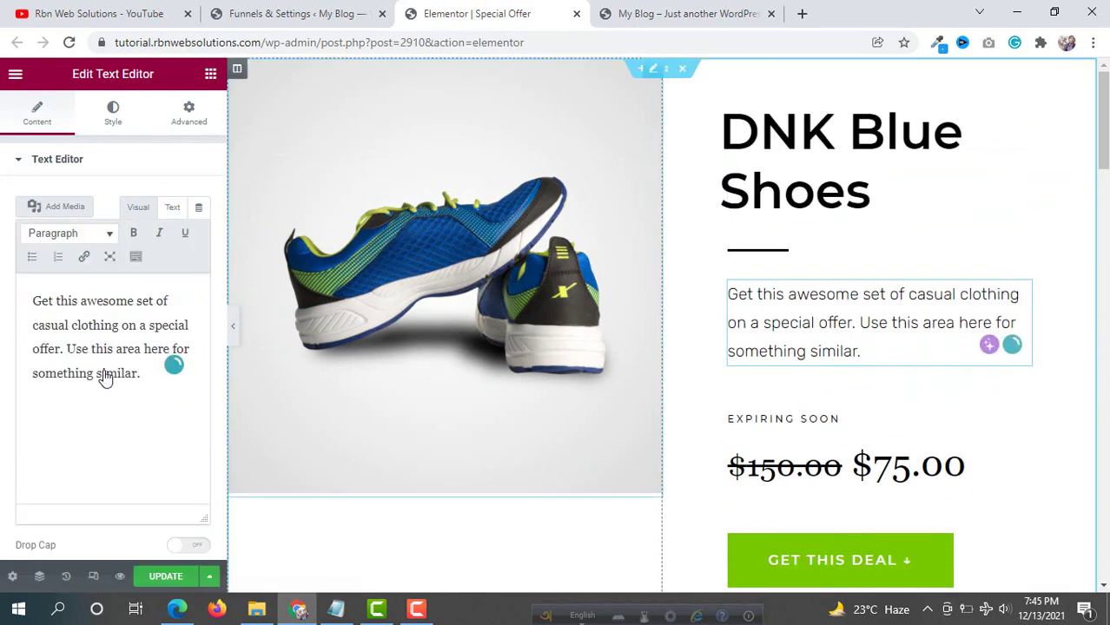
pyautogui.click(708, 7)
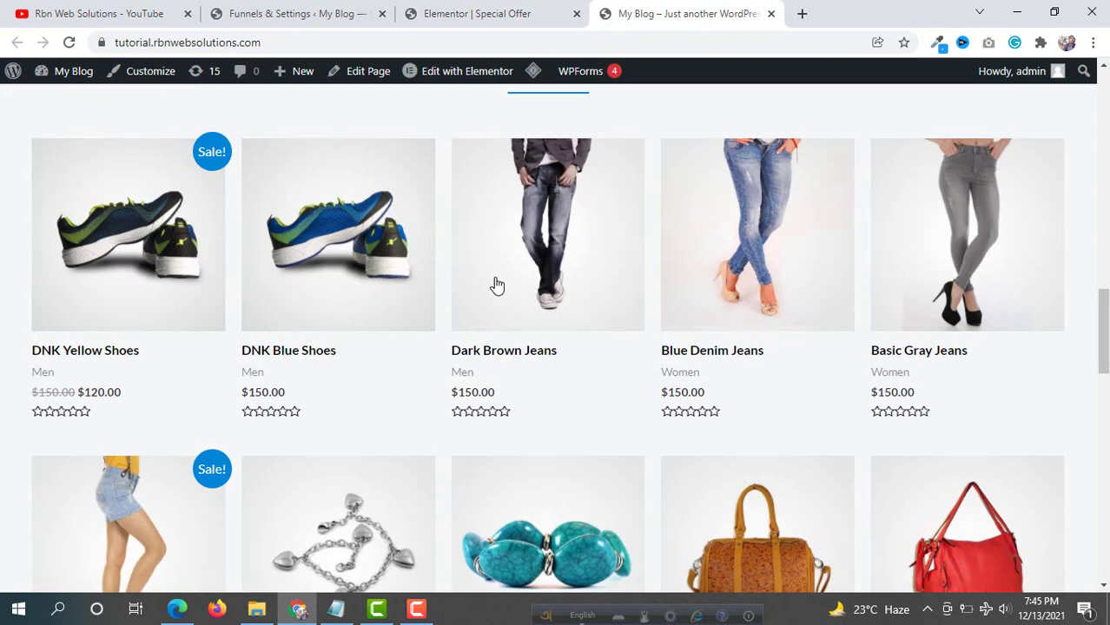
pyautogui.rightClick(316, 357)
pyautogui.click(386, 368)
pyautogui.click(745, 11)
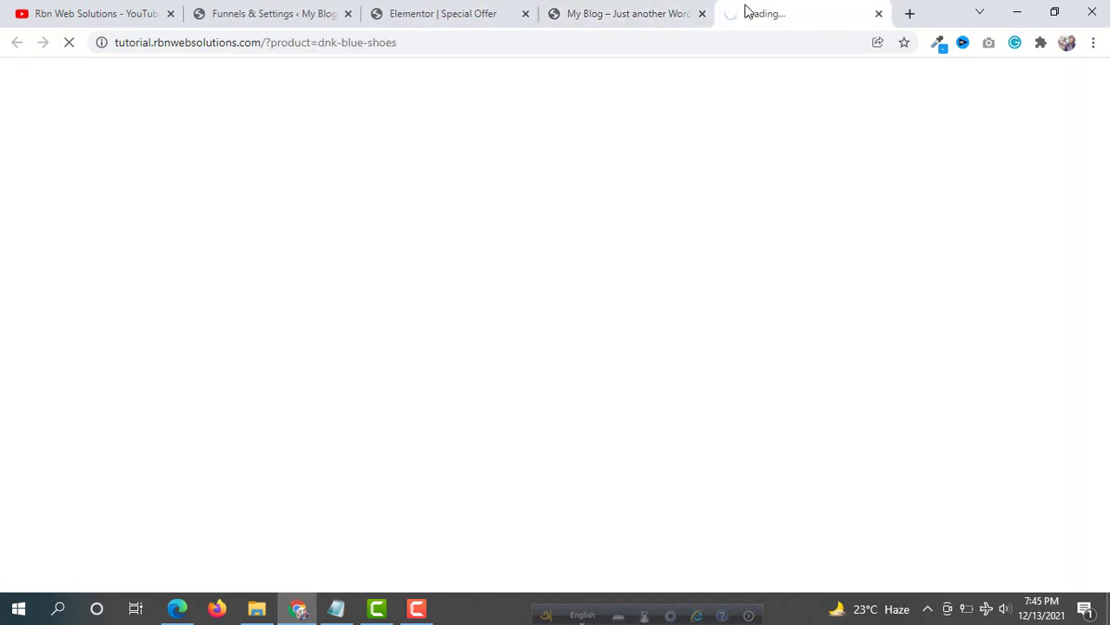
pyautogui.scroll(-1, 808, 278)
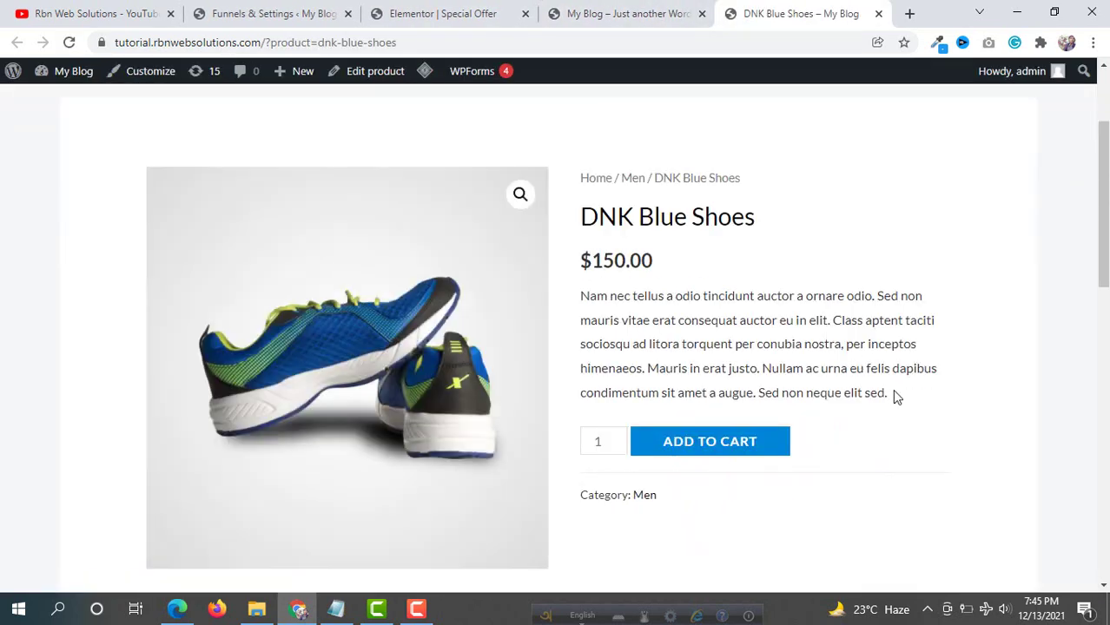
pyautogui.moveTo(890, 392); pyautogui.dragTo(586, 300)
pyautogui.rightClick(591, 302)
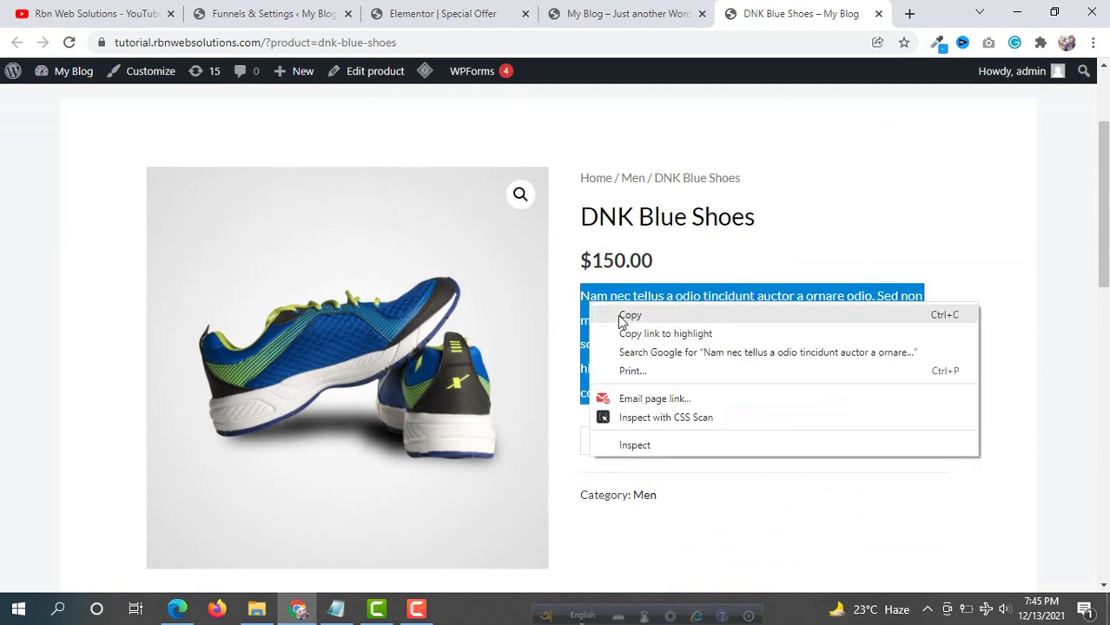
pyautogui.click(622, 318)
# Step: Replace the placeholder description on the Special Offer page with the copied DNK Blue Shoes description
pyautogui.click(613, 13)
pyautogui.click(471, 10)
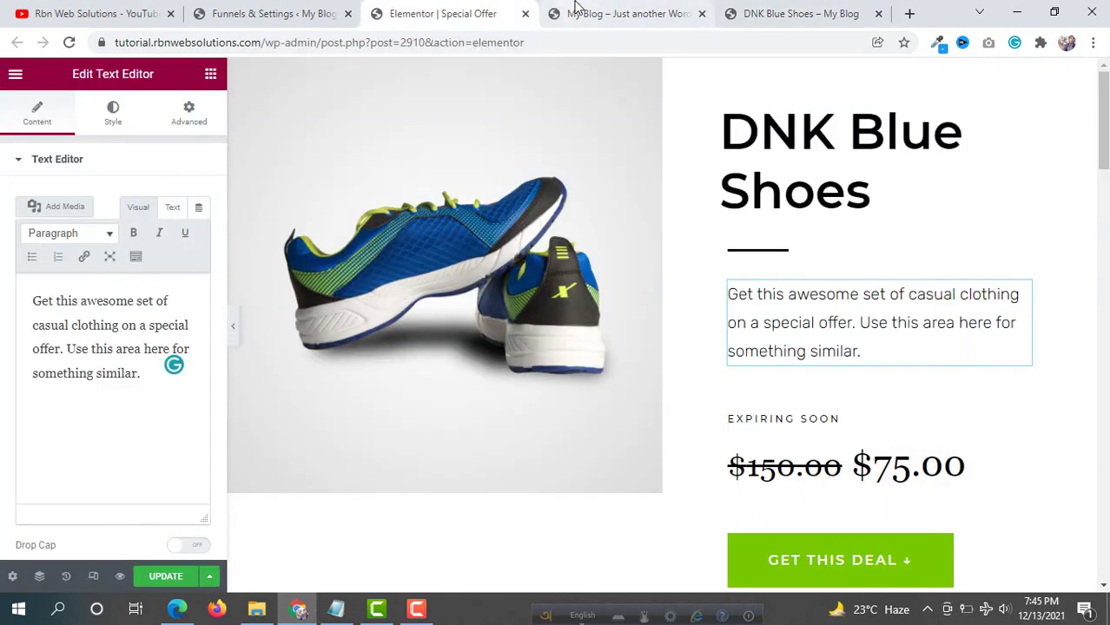
pyautogui.click(132, 381)
pyautogui.hotkey('ctrl', 'a')
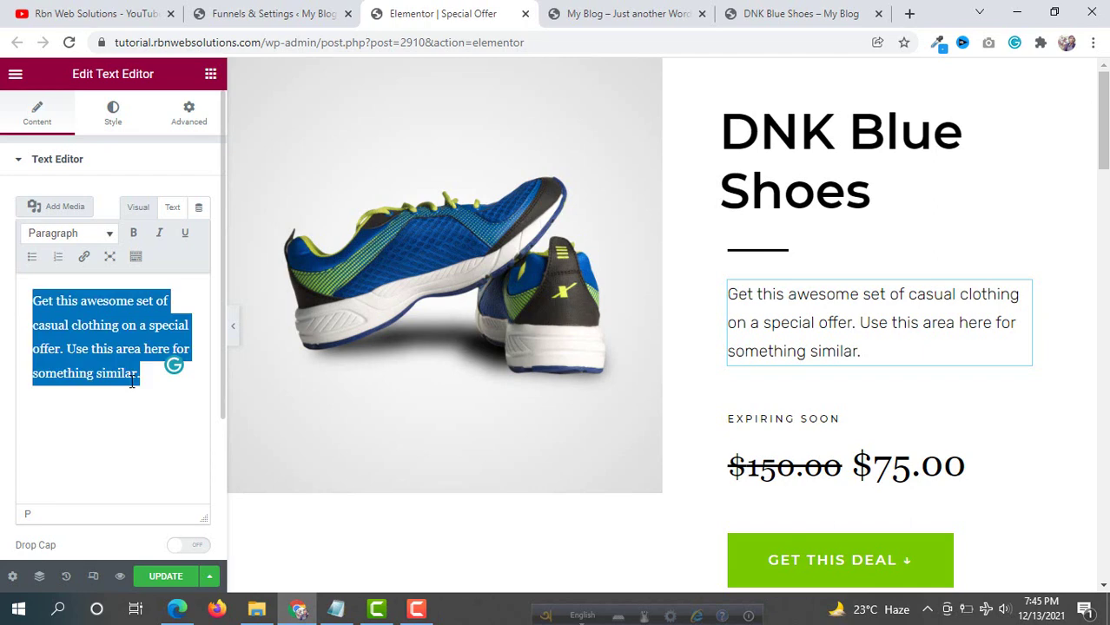
pyautogui.press('BackSpace')
pyautogui.hotkey('ctrl', 'v')
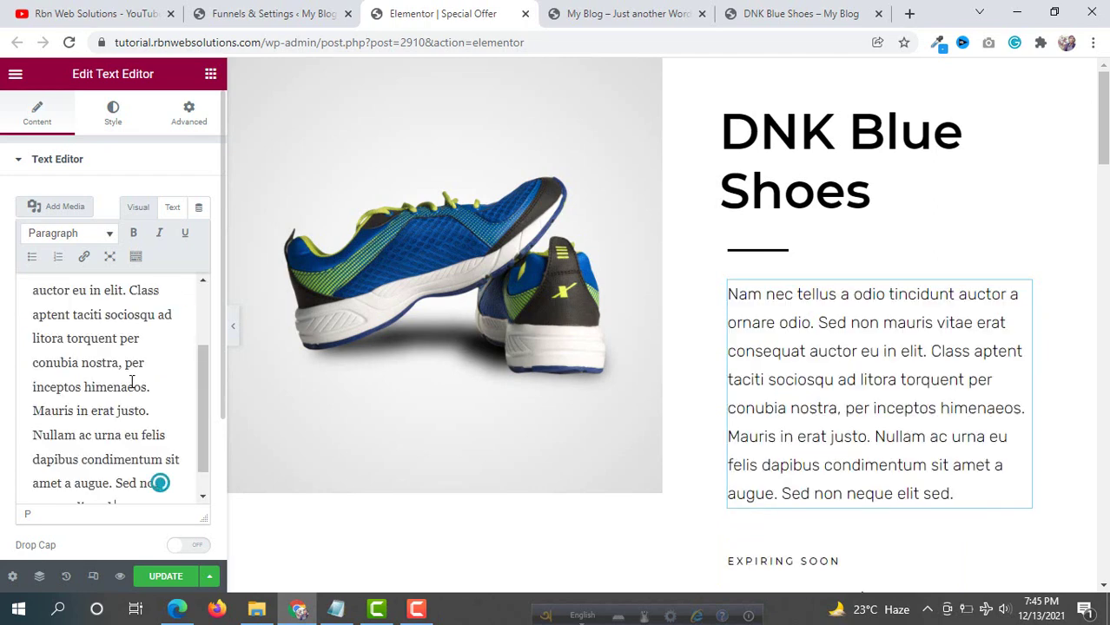
# Step: Replace the "Feature #1" heading in the Amazing Features section with "Long lasting"
pyautogui.scroll(-2, 736, 396)
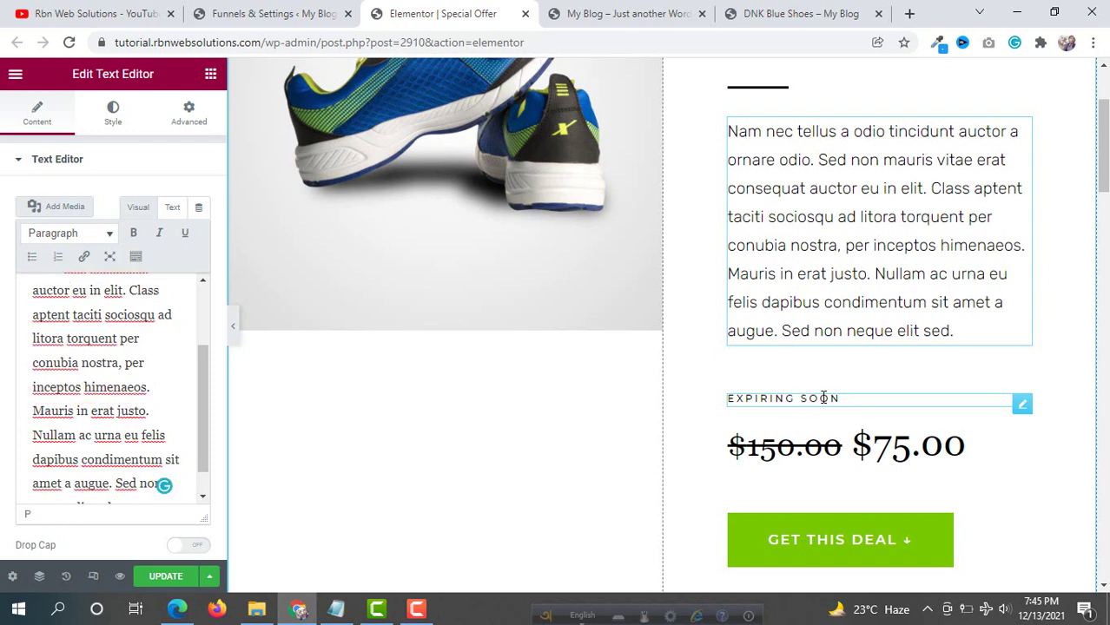
pyautogui.click(871, 399)
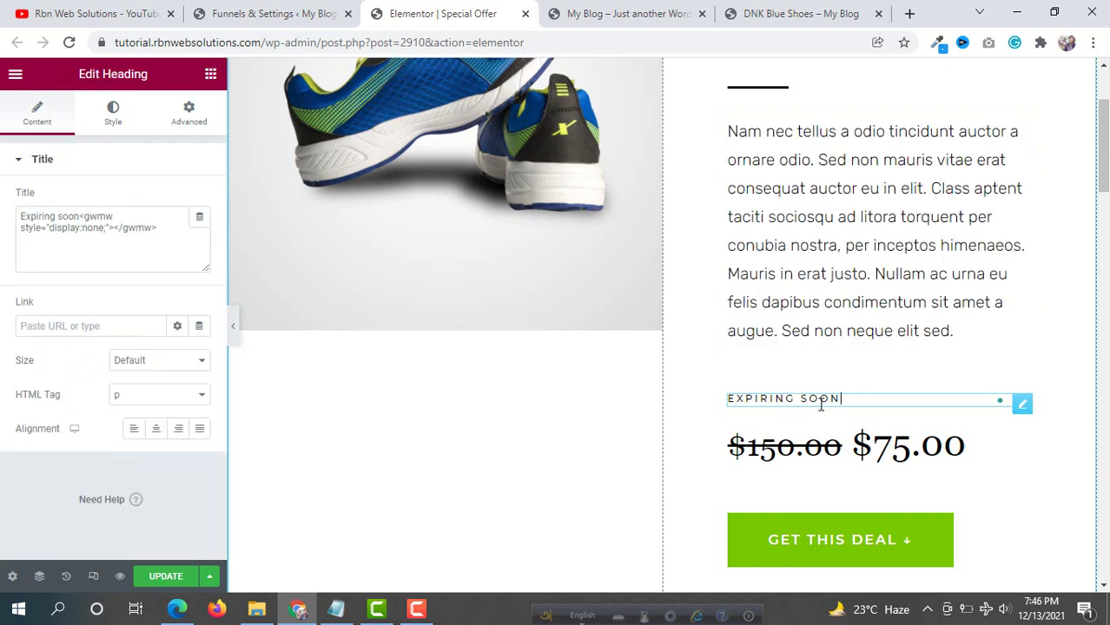
pyautogui.scroll(-6, 867, 396)
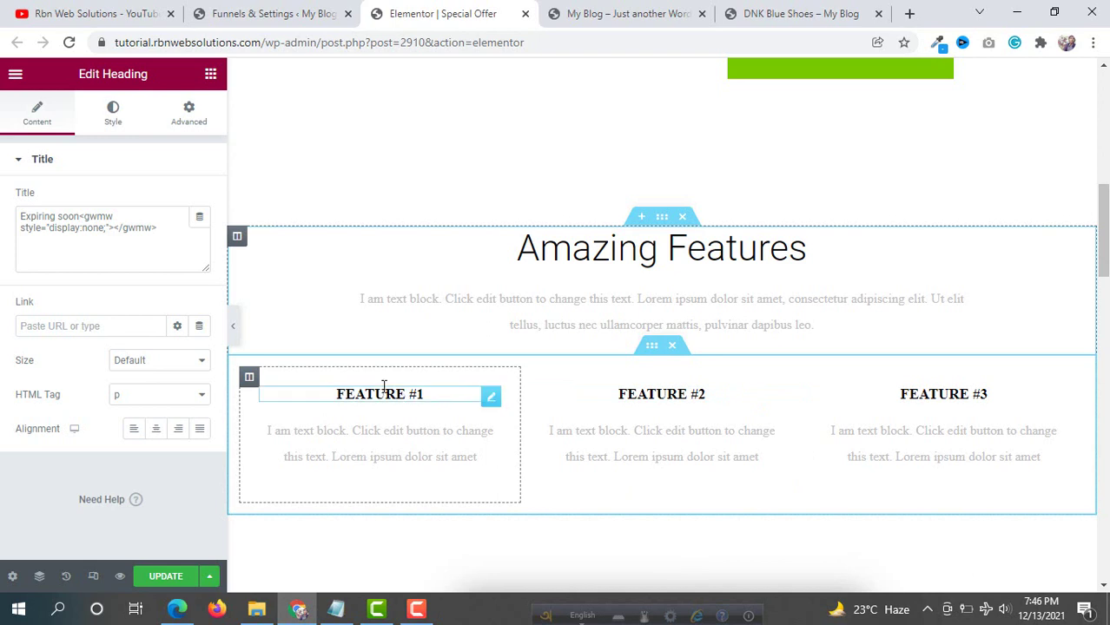
pyautogui.click(410, 394)
pyautogui.moveTo(436, 392); pyautogui.dragTo(254, 412)
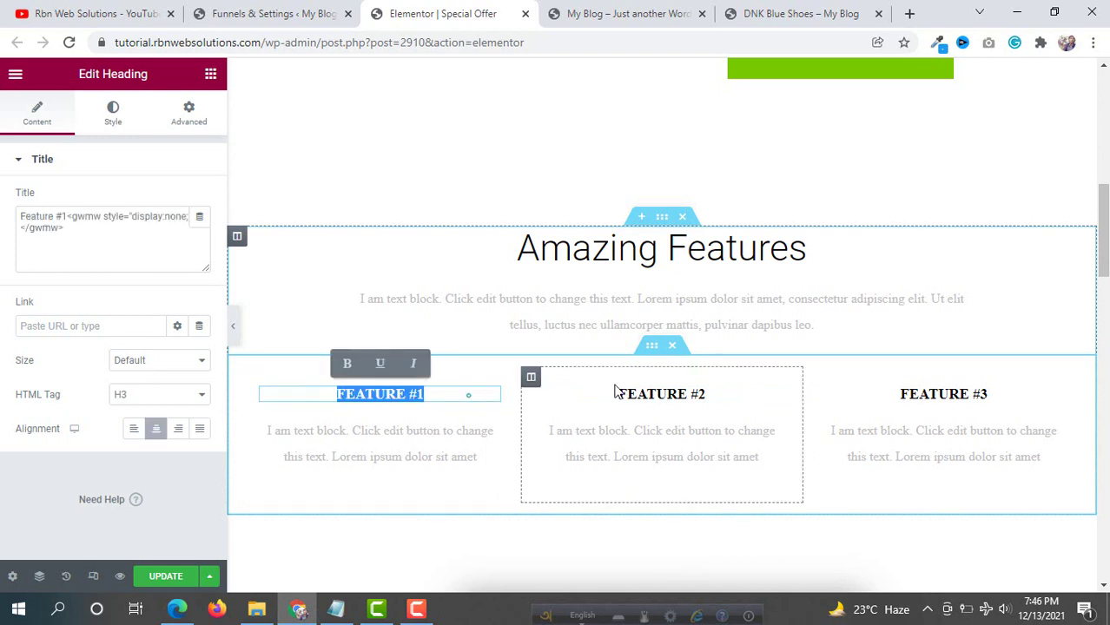
pyautogui.write('Long lasting')
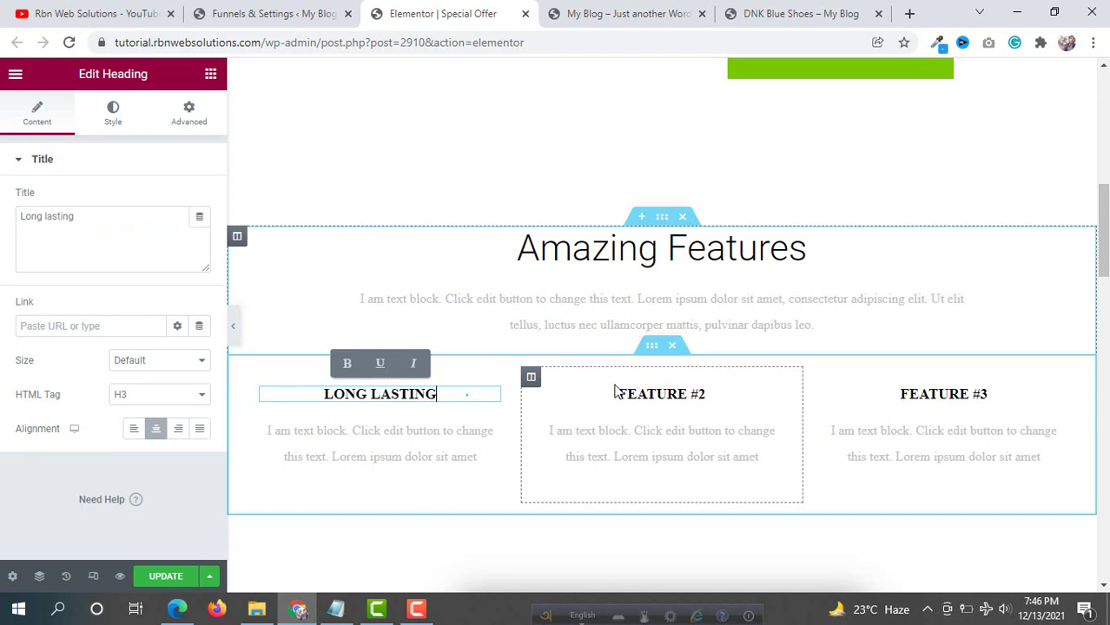
# Step: Replace the placeholder text under the Long lasting heading with "This product is just amazing and long lasting." and begin a second line with "Pr"
pyautogui.click(362, 436)
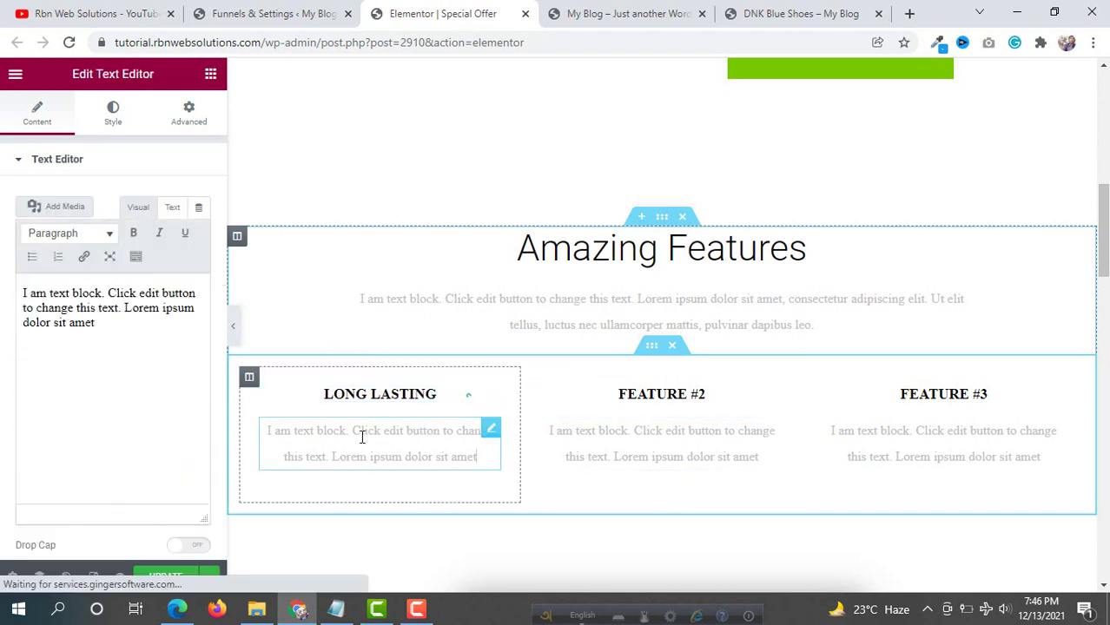
pyautogui.moveTo(195, 348); pyautogui.dragTo(2, 257)
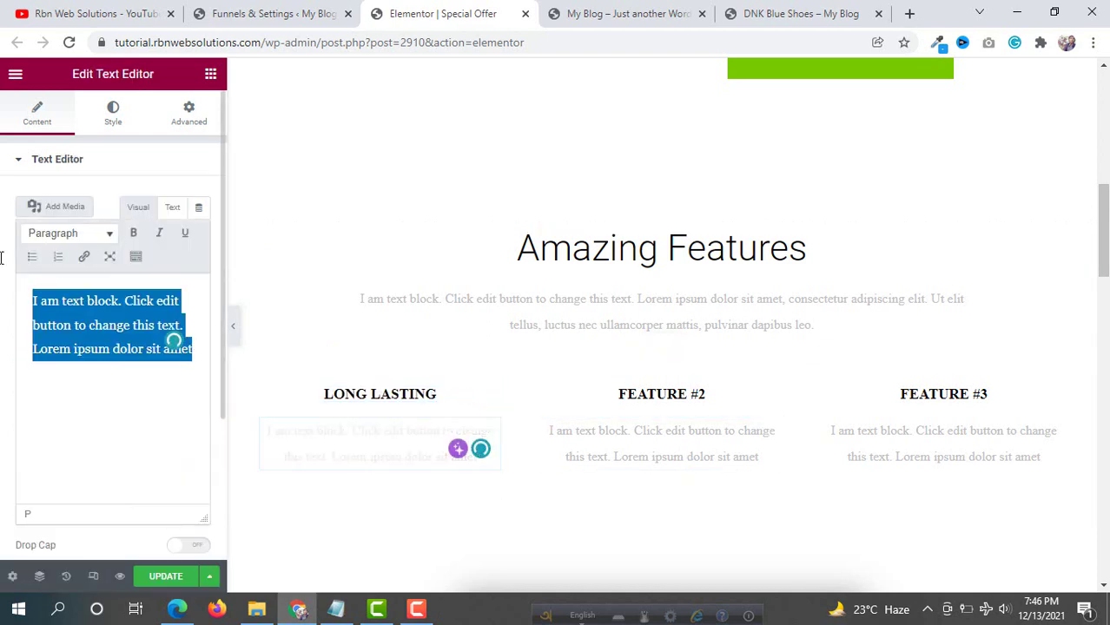
pyautogui.write('If')
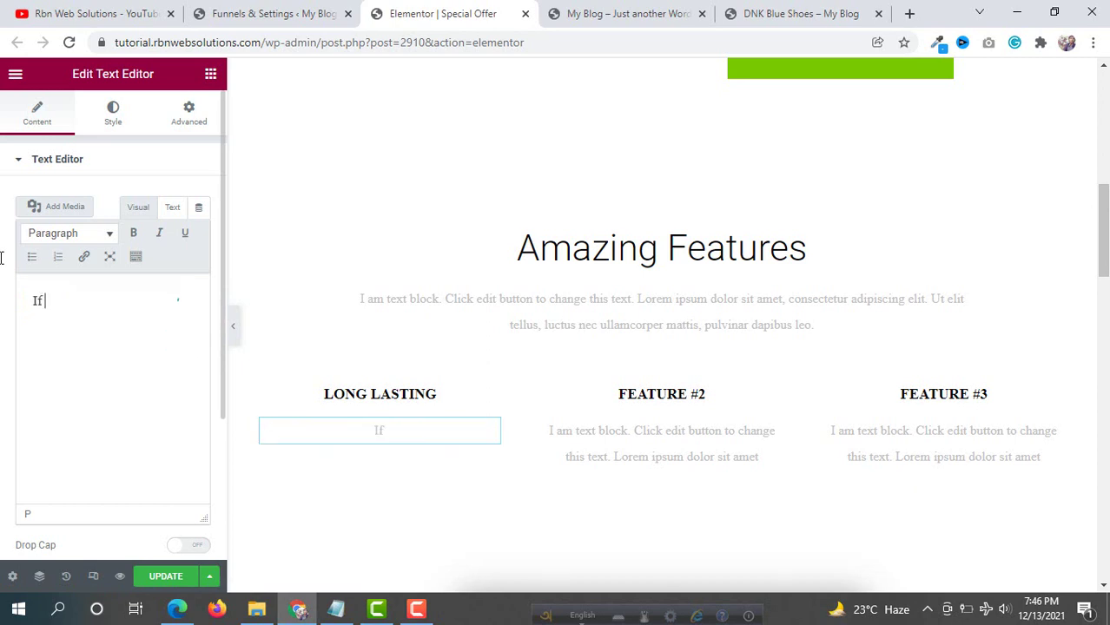
pyautogui.press('BackSpace')
pyautogui.press('BackSpace')
pyautogui.write('This pro')
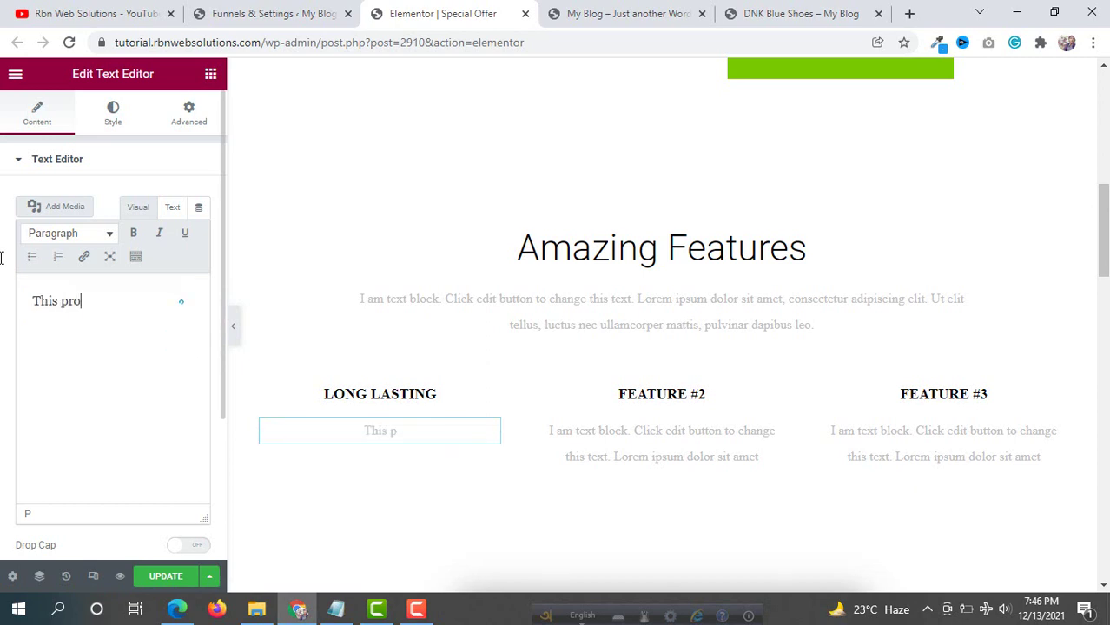
pyautogui.write('duct is just ')
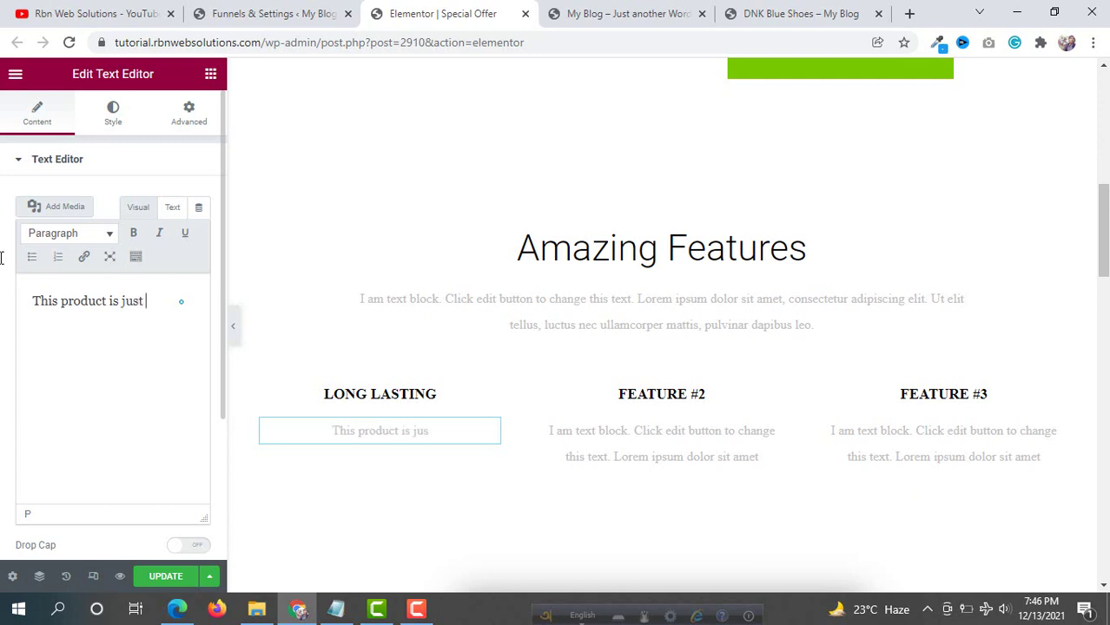
pyautogui.write('amazing and l')
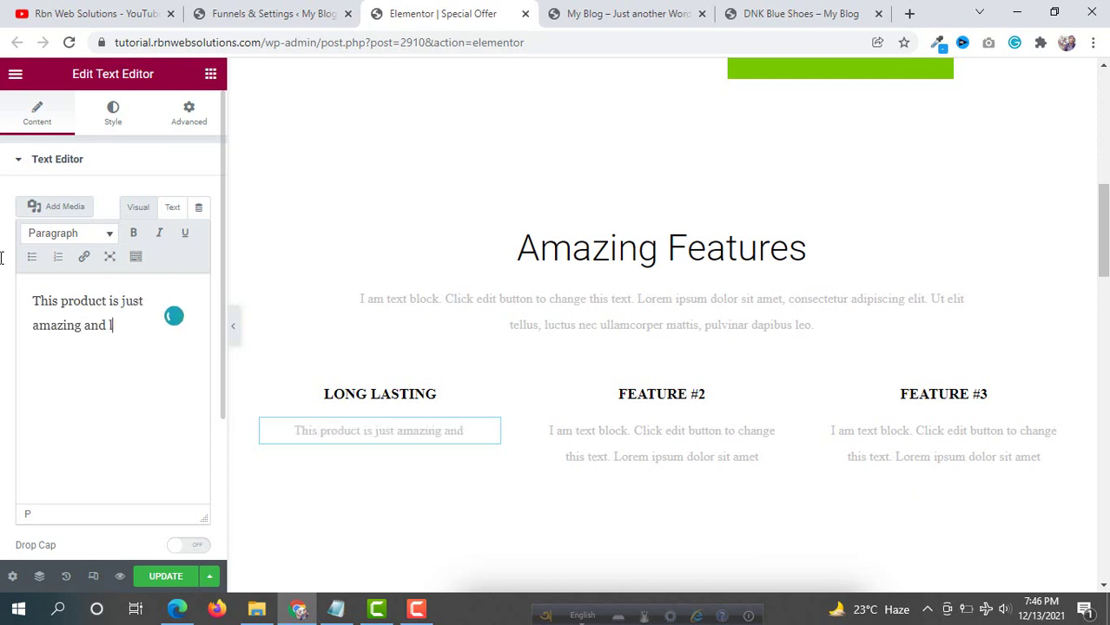
pyautogui.write('ong lasting. P')
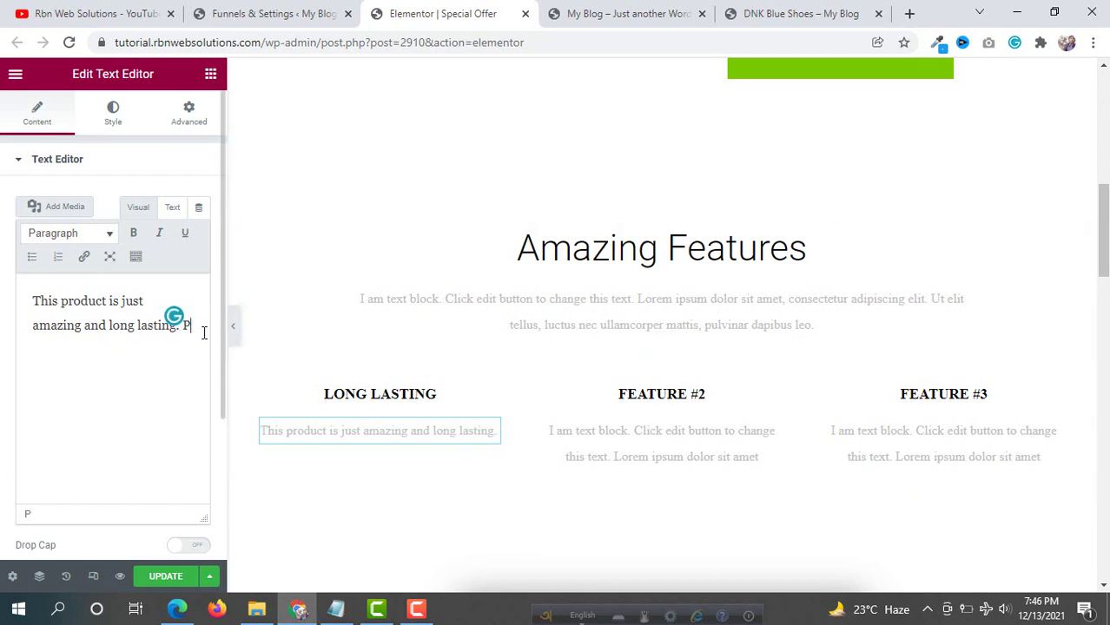
pyautogui.press('Return')
pyautogui.write('Puch')
pyautogui.press('BackSpace')
pyautogui.press('BackSpace')
pyautogui.press('BackSpace')
pyautogui.write('r')
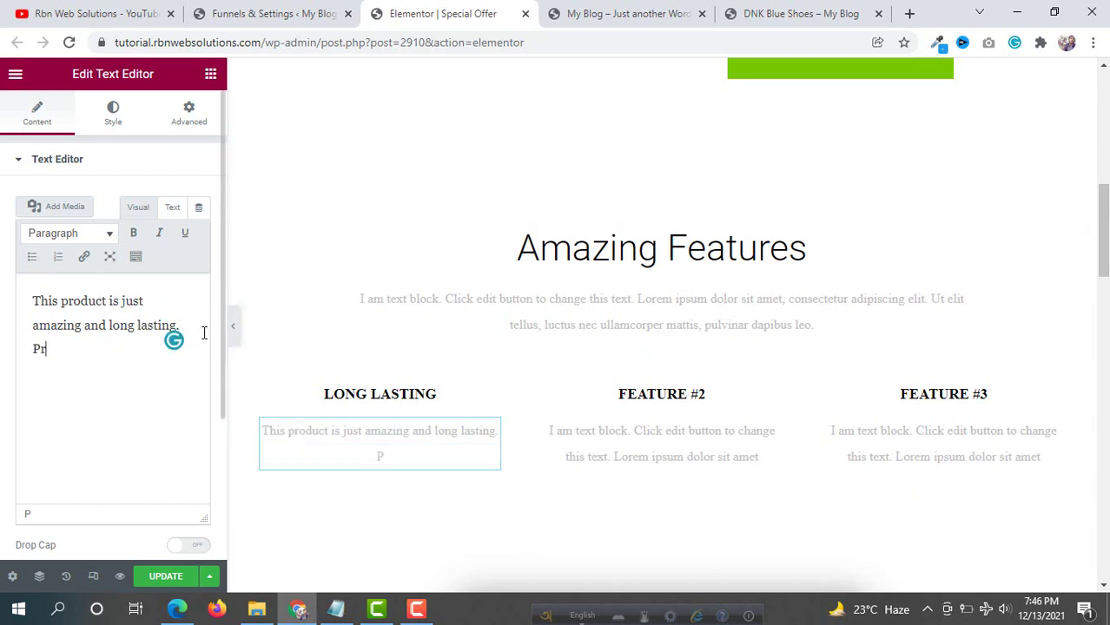
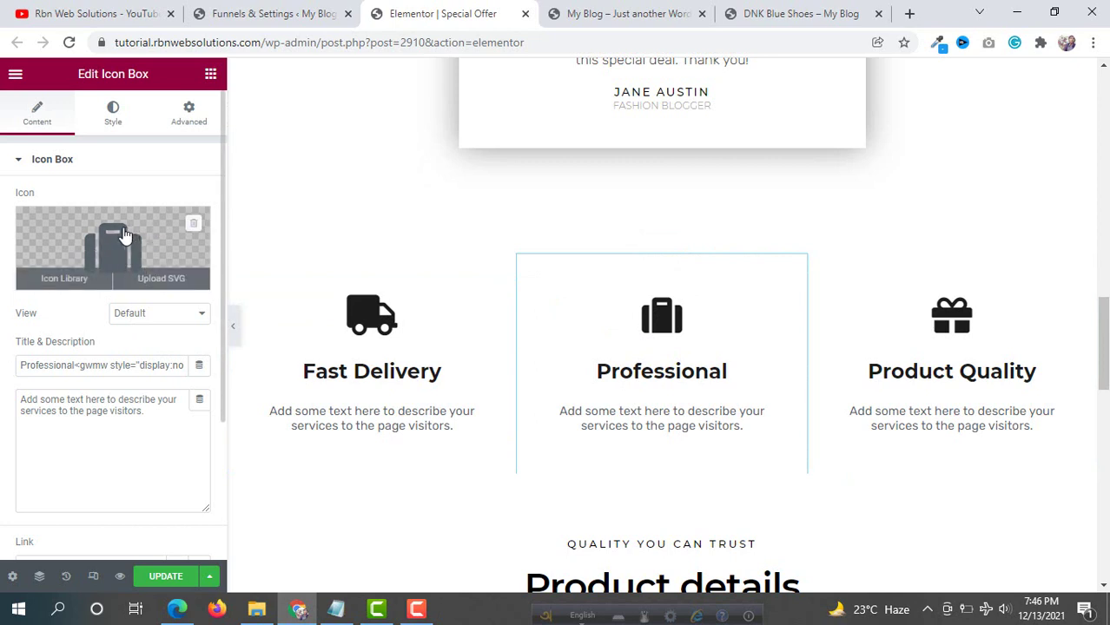
# Step: Change the title of the middle icon box from "Professional" to "24/7 Support"
pyautogui.moveTo(730, 380); pyautogui.dragTo(692, 380)
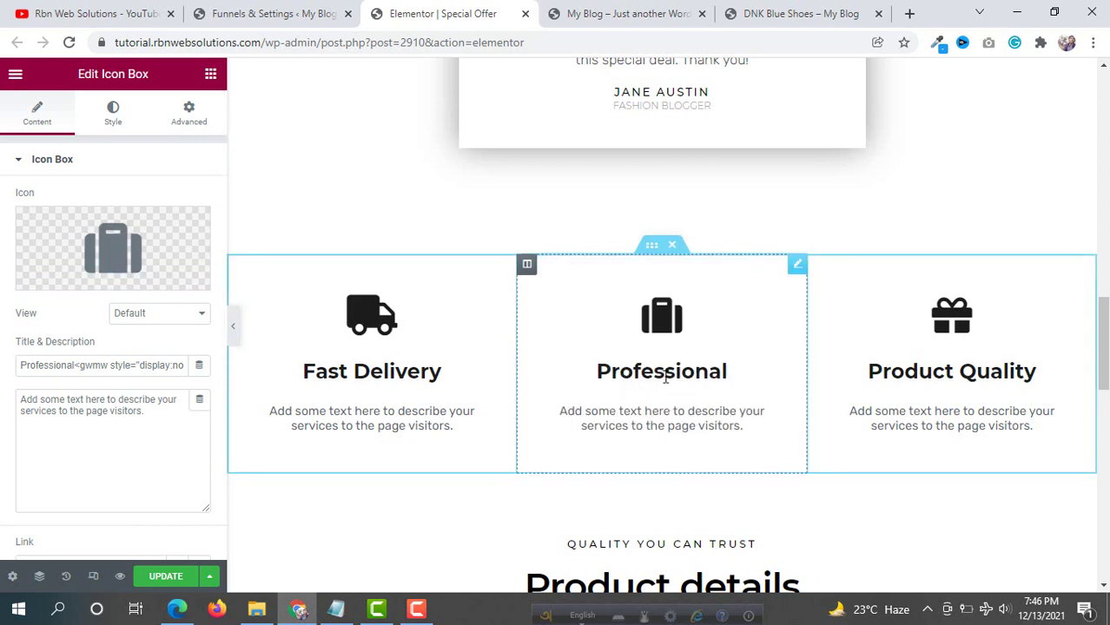
pyautogui.moveTo(76, 361); pyautogui.dragTo(2, 386)
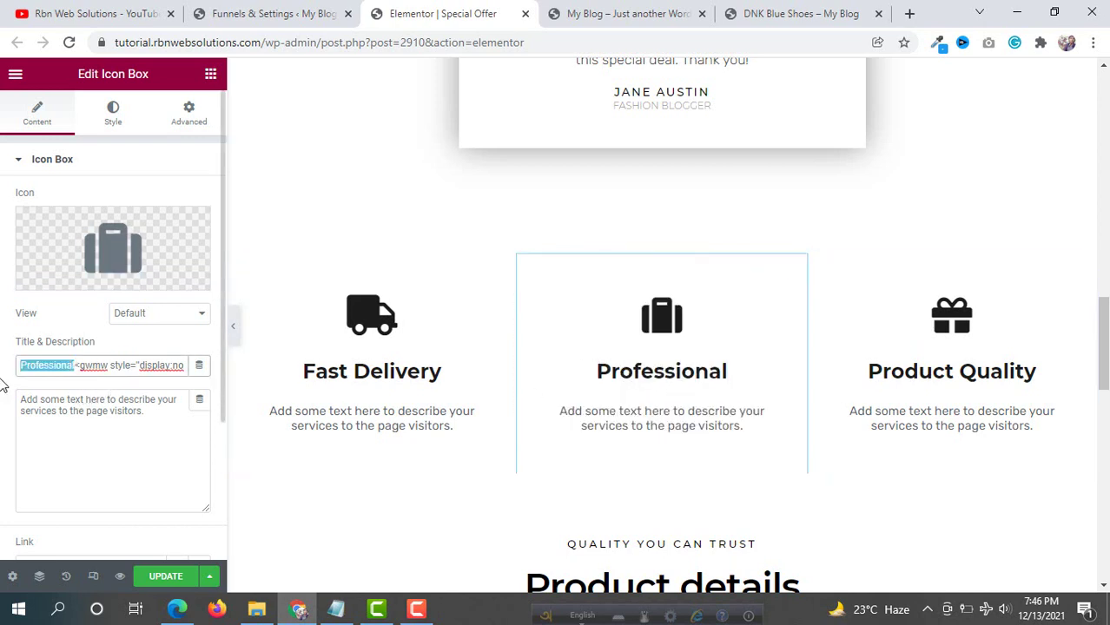
pyautogui.write('24/')
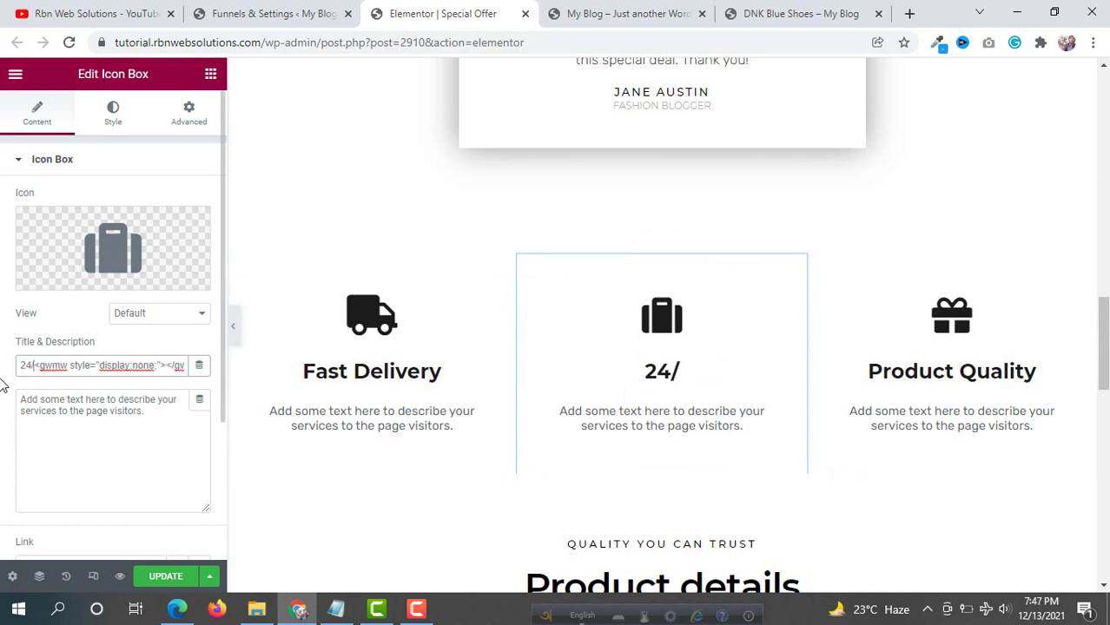
pyautogui.write('7 ')
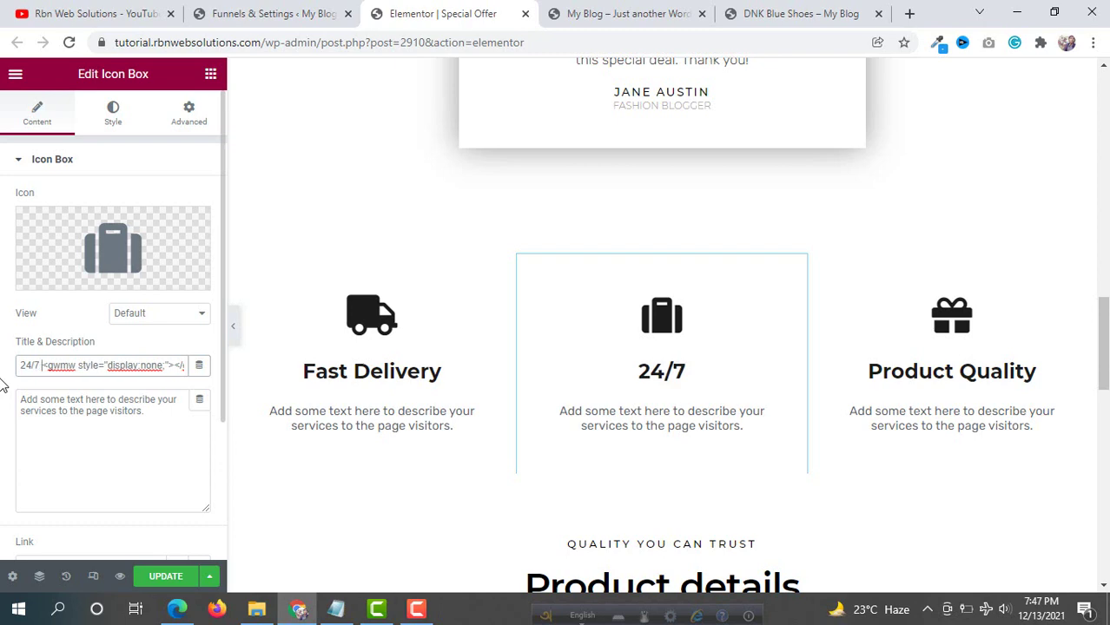
pyautogui.write('Support')
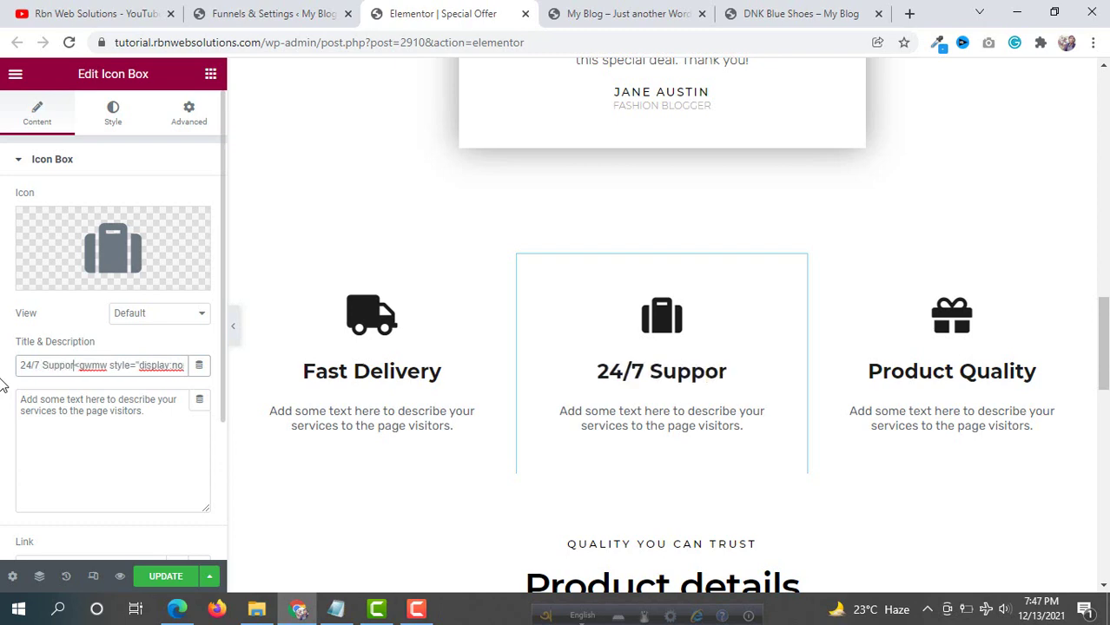
# Step: Examine the Sizes and Orders tabs of the product details, and the upsell price shortcode with the accept and decline buttons below it
pyautogui.scroll(-8, 713, 378)
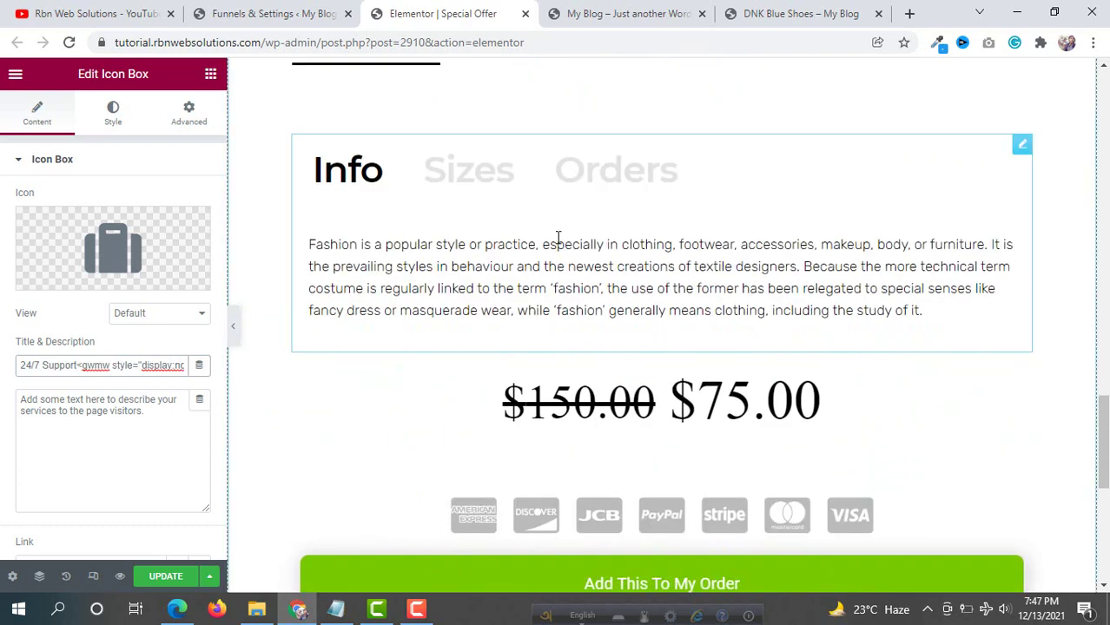
pyautogui.click(480, 185)
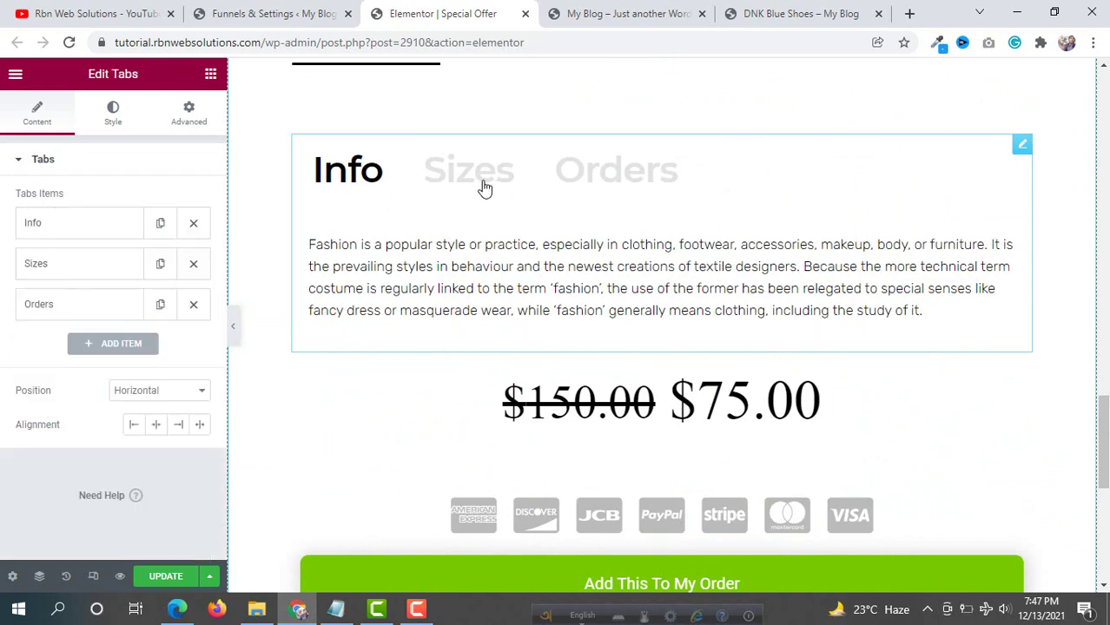
pyautogui.click(35, 266)
pyautogui.scroll(-1, 89, 407)
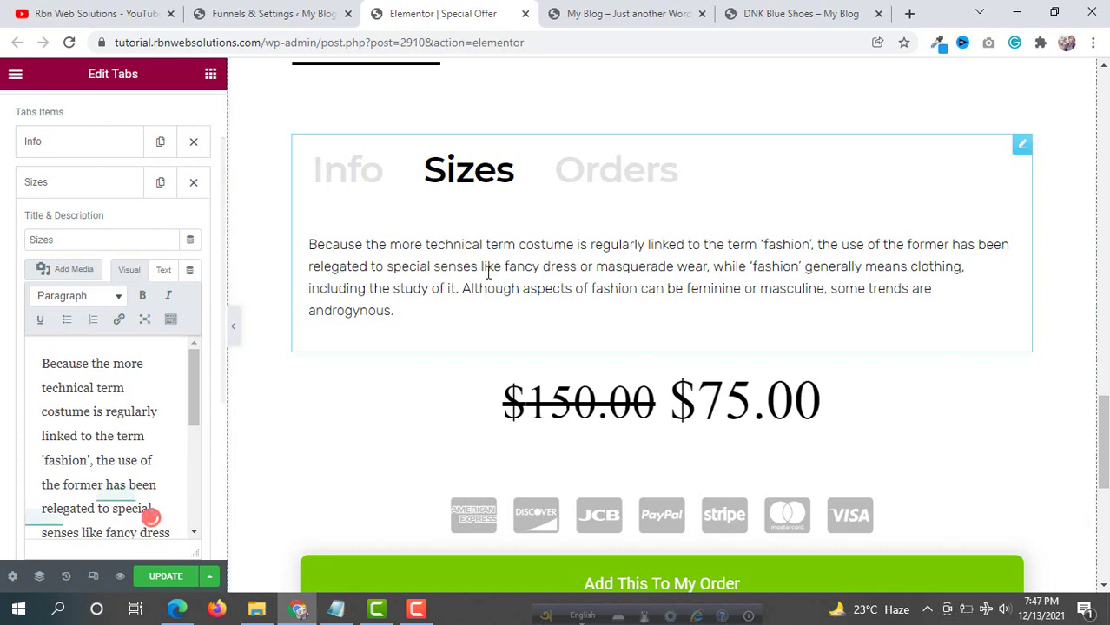
pyautogui.click(640, 192)
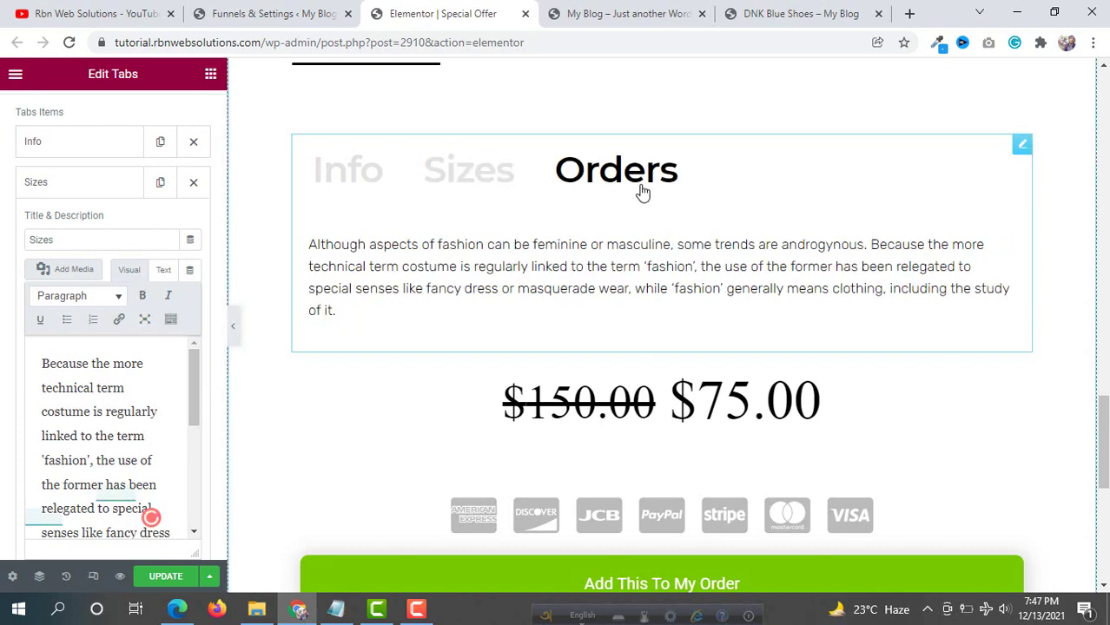
pyautogui.scroll(-3, 181, 381)
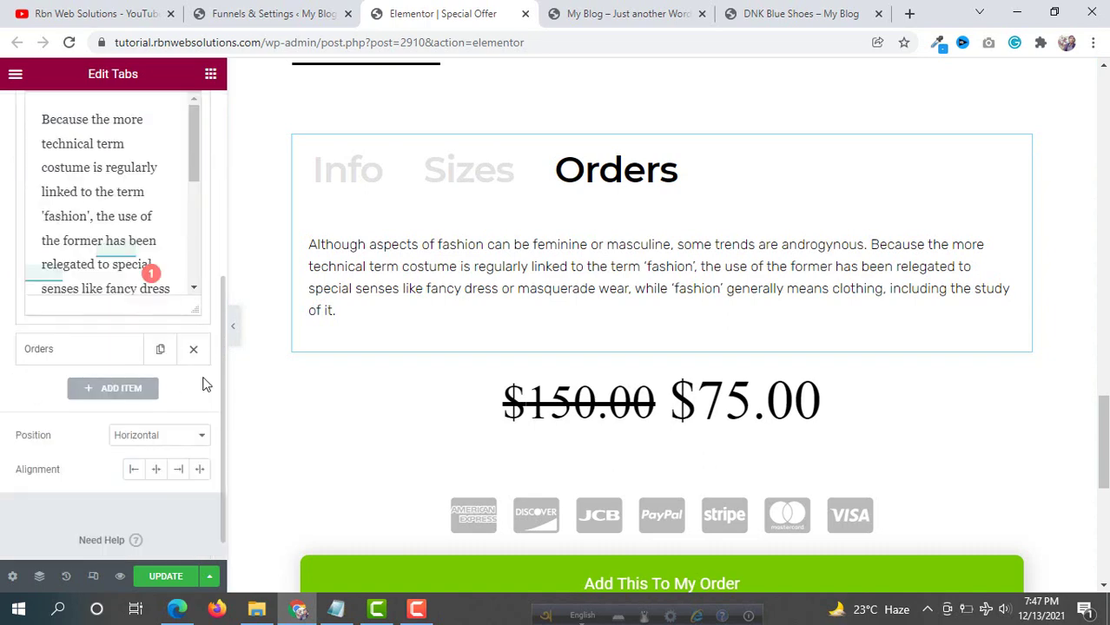
pyautogui.click(667, 401)
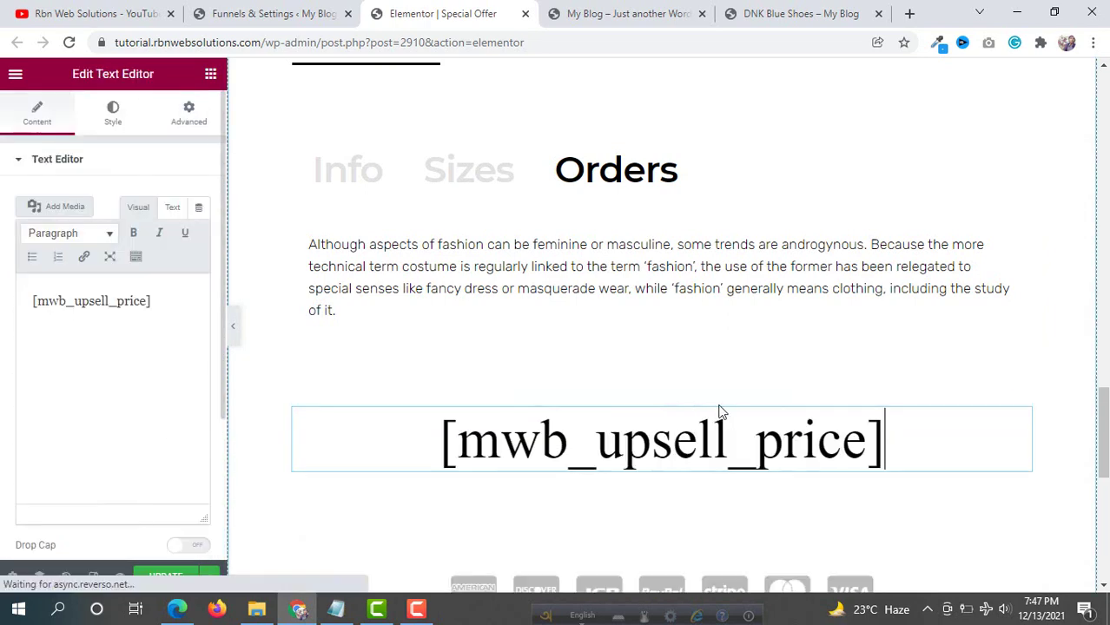
pyautogui.scroll(-3, 551, 323)
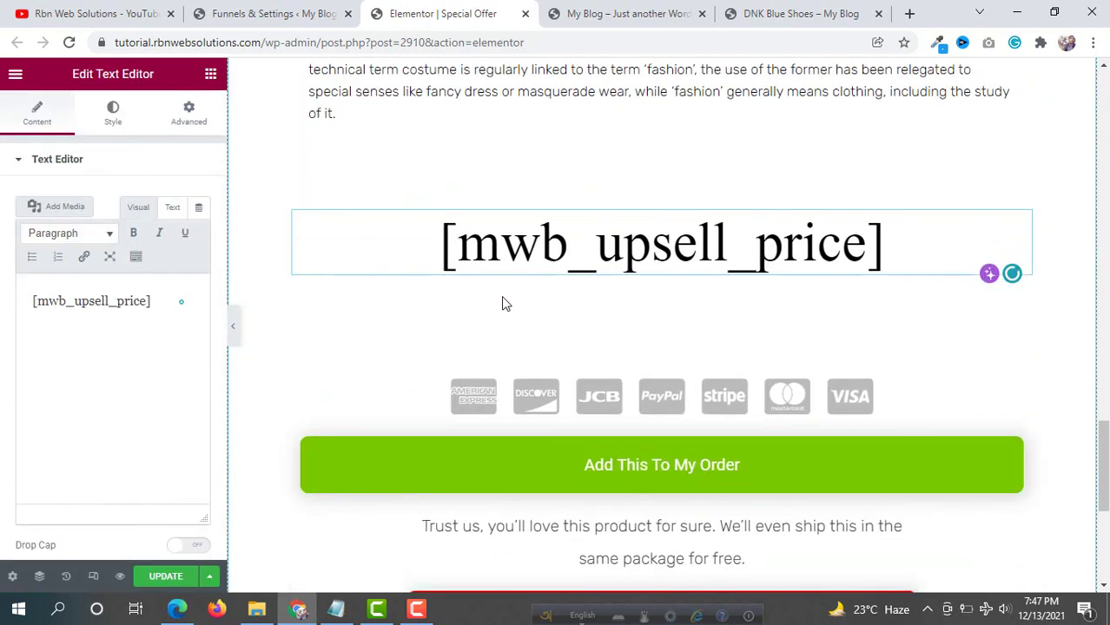
pyautogui.scroll(-3, 380, 249)
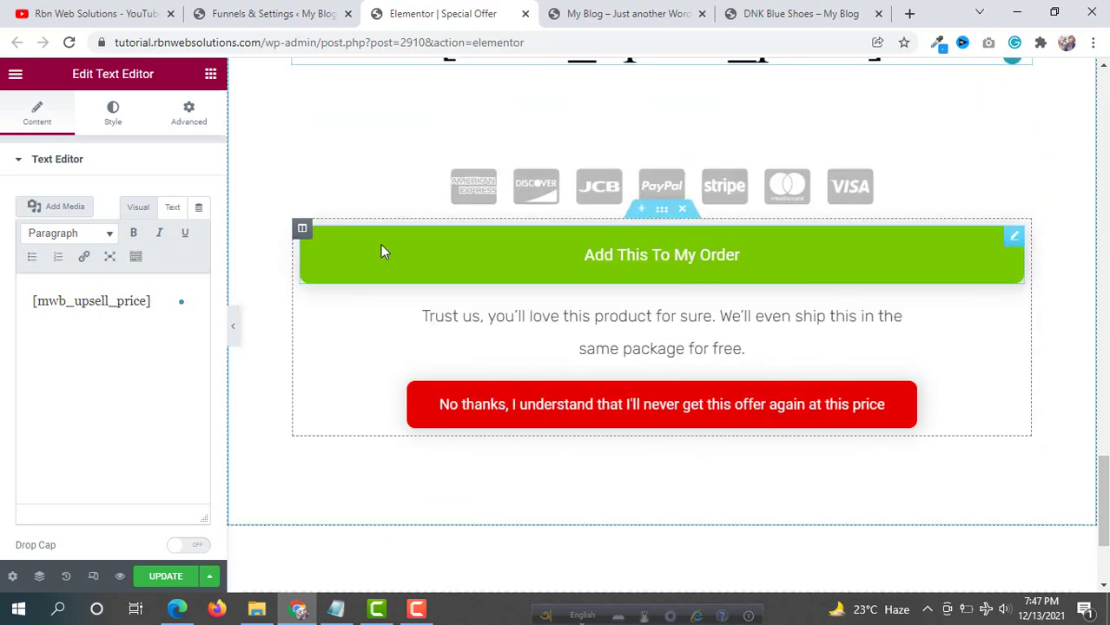
pyautogui.scroll(4, 507, 235)
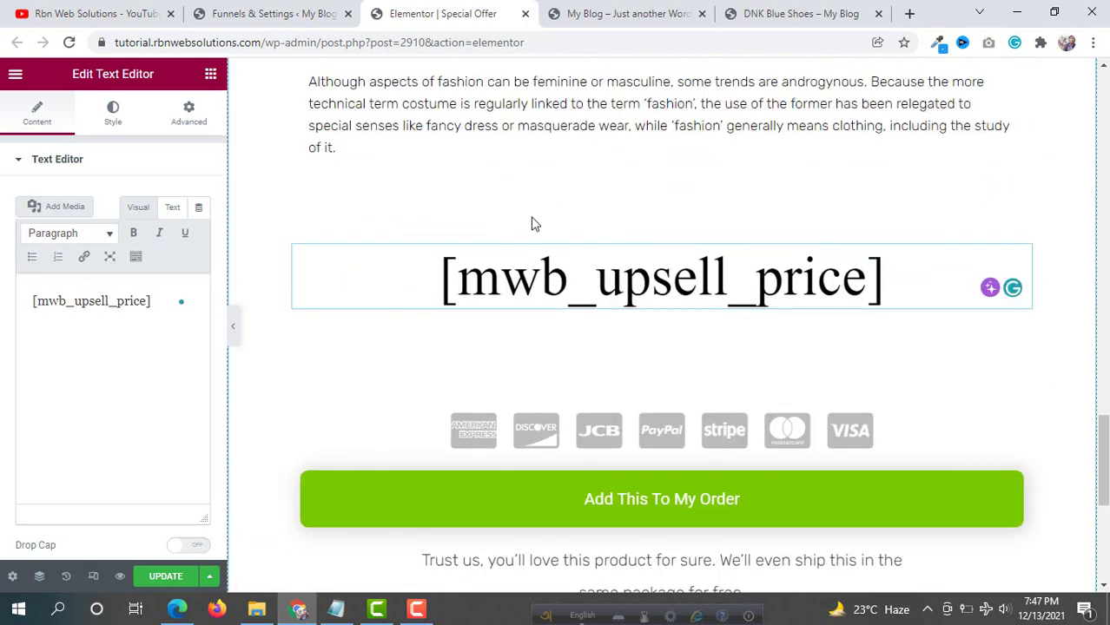
pyautogui.scroll(-3, 712, 459)
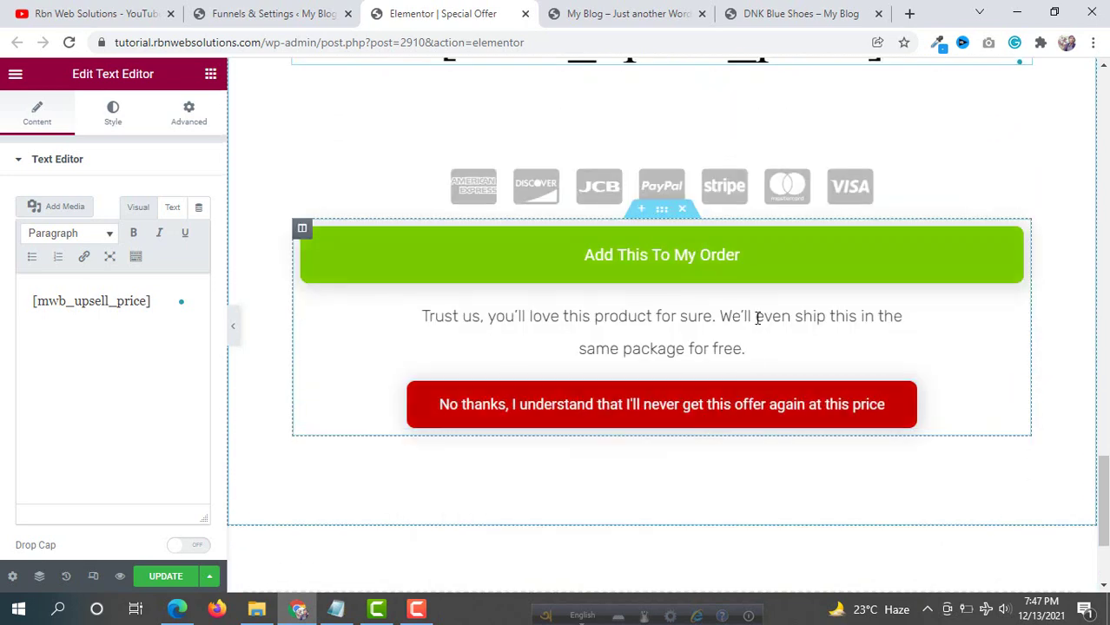
# Step: Replace the text of the green "Add this to my order" button with "Purchase this offer"
pyautogui.click(663, 270)
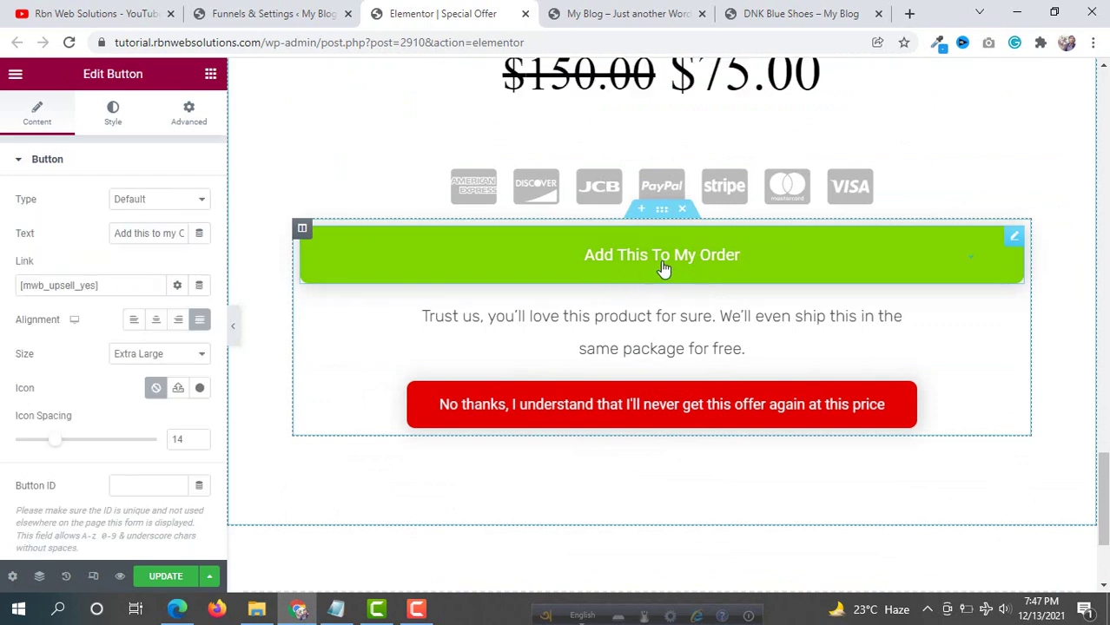
pyautogui.scroll(-1, 785, 261)
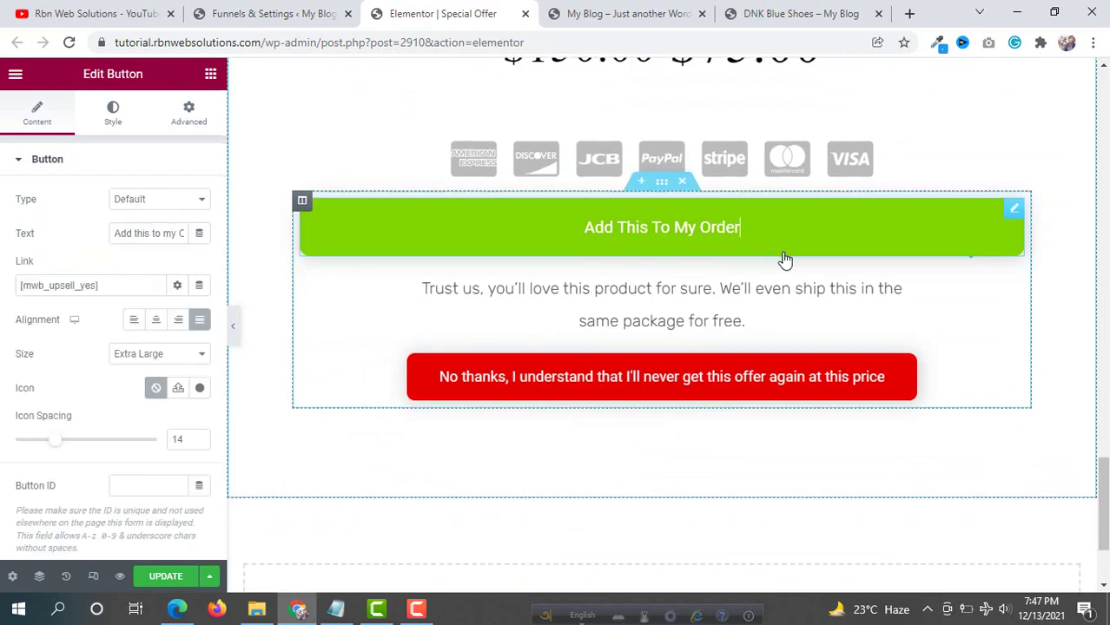
pyautogui.scroll(4, 782, 256)
pyautogui.scroll(-3, 700, 295)
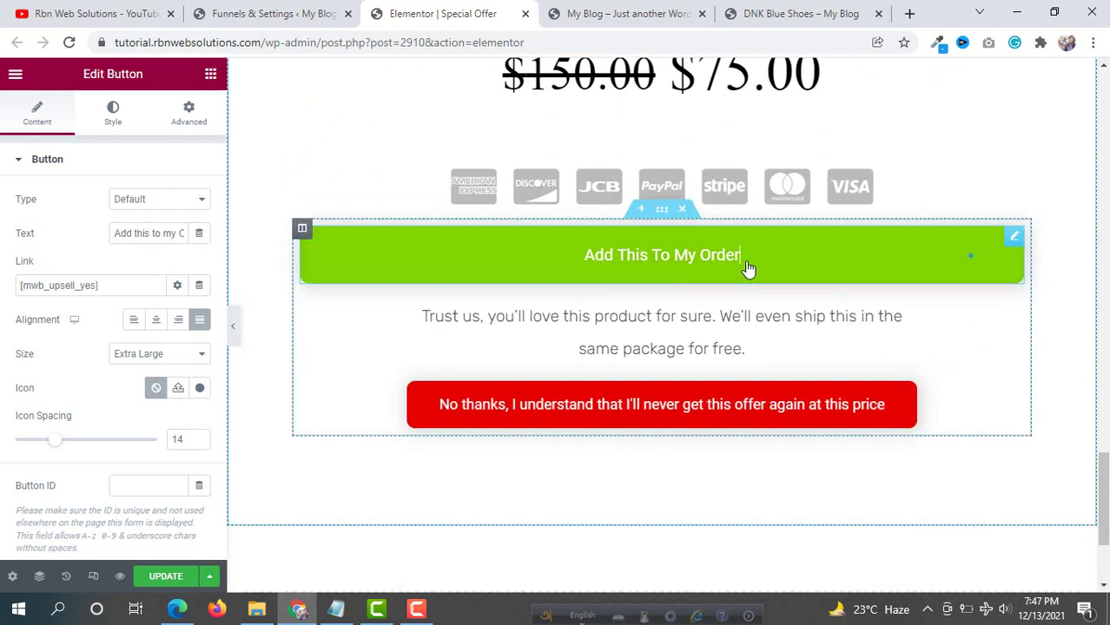
pyautogui.scroll(-1, 611, 270)
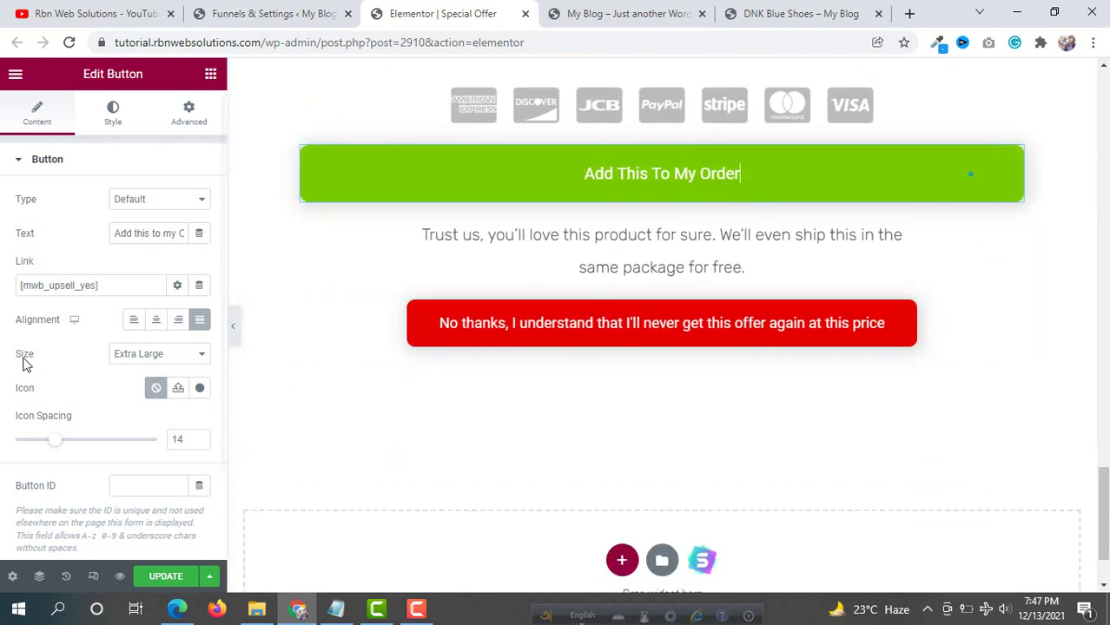
pyautogui.scroll(-2, 40, 315)
pyautogui.scroll(2, 40, 314)
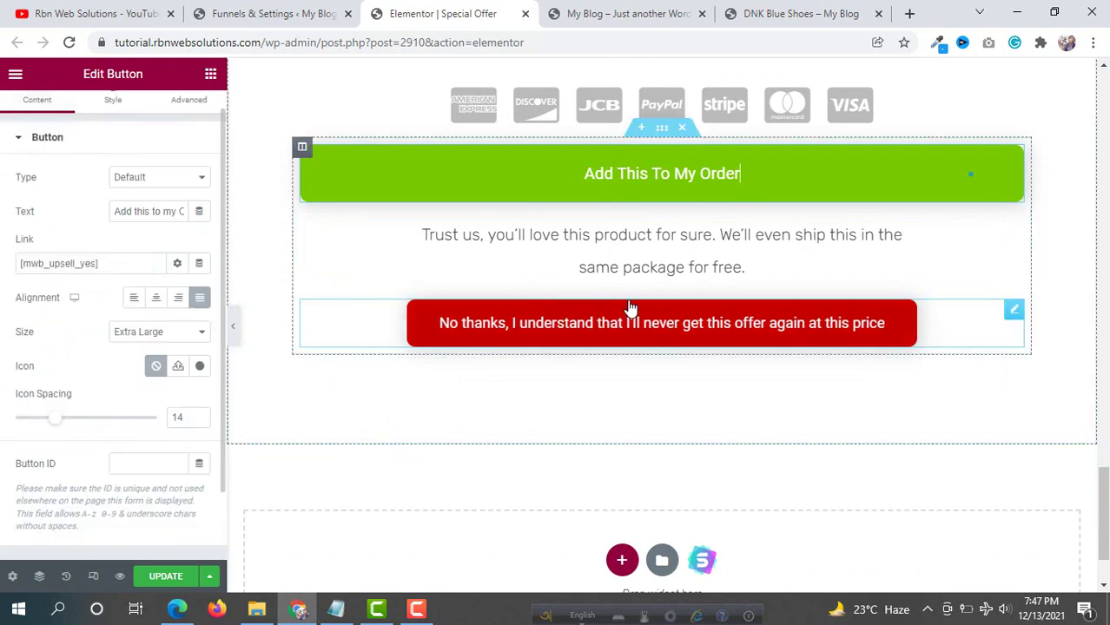
pyautogui.press('BackSpace')
pyautogui.press('BackSpace')
pyautogui.press('BackSpace')
pyautogui.press('BackSpace')
pyautogui.press('BackSpace')
pyautogui.press('BackSpace')
pyautogui.press('BackSpace')
pyautogui.press('BackSpace')
pyautogui.press('BackSpace')
pyautogui.press('BackSpace')
pyautogui.press('BackSpace')
pyautogui.press('BackSpace')
pyautogui.press('BackSpace')
pyautogui.press('BackSpace')
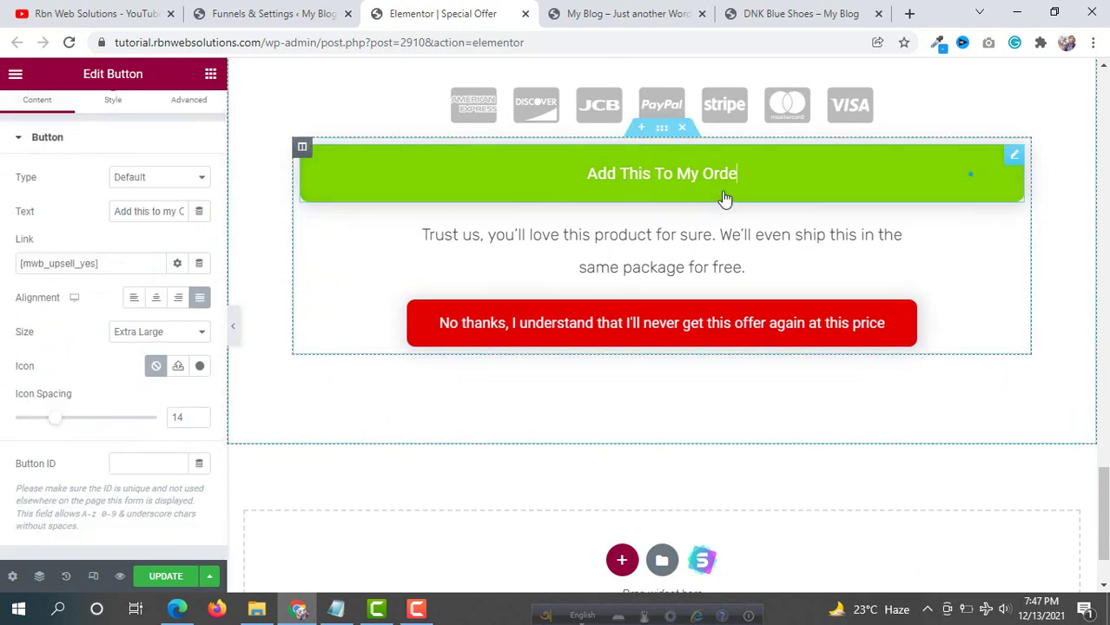
pyautogui.press('BackSpace')
pyautogui.press('BackSpace')
pyautogui.press('BackSpace')
pyautogui.press('BackSpace')
pyautogui.press('BackSpace')
pyautogui.press('BackSpace')
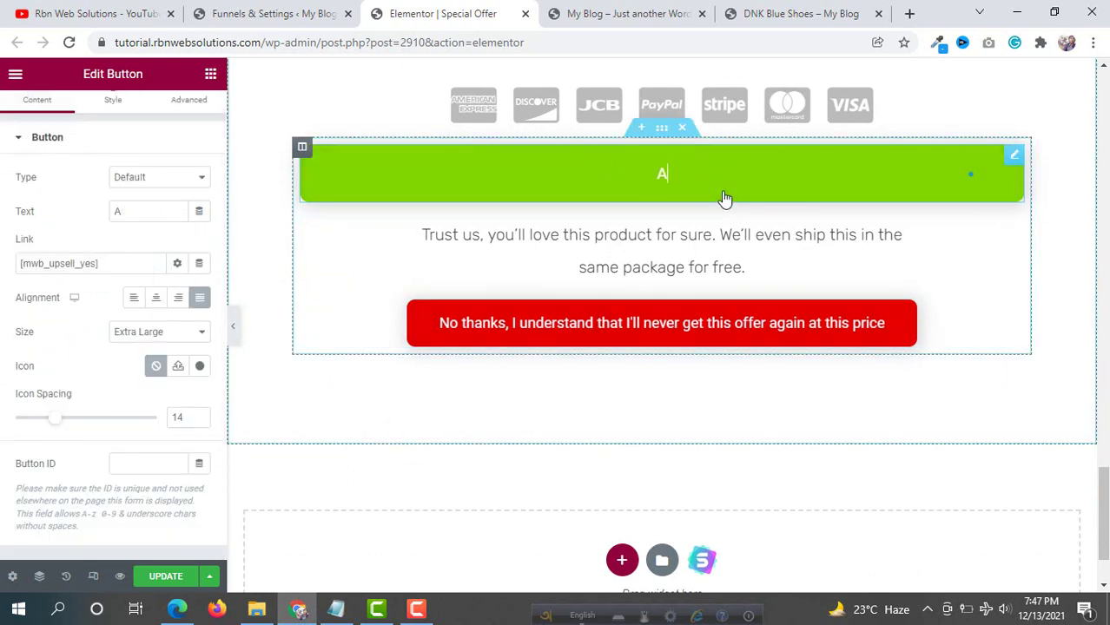
pyautogui.write('Purchase this of')
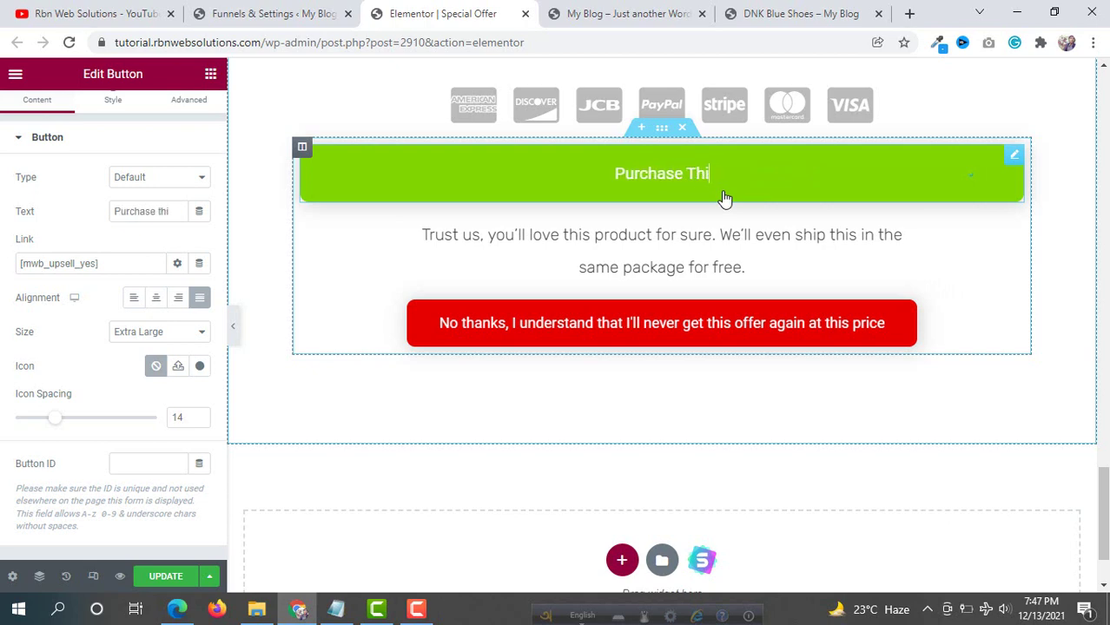
pyautogui.write('fe')
pyautogui.press('BackSpace')
pyautogui.press('BackSpace')
pyautogui.write('fer')
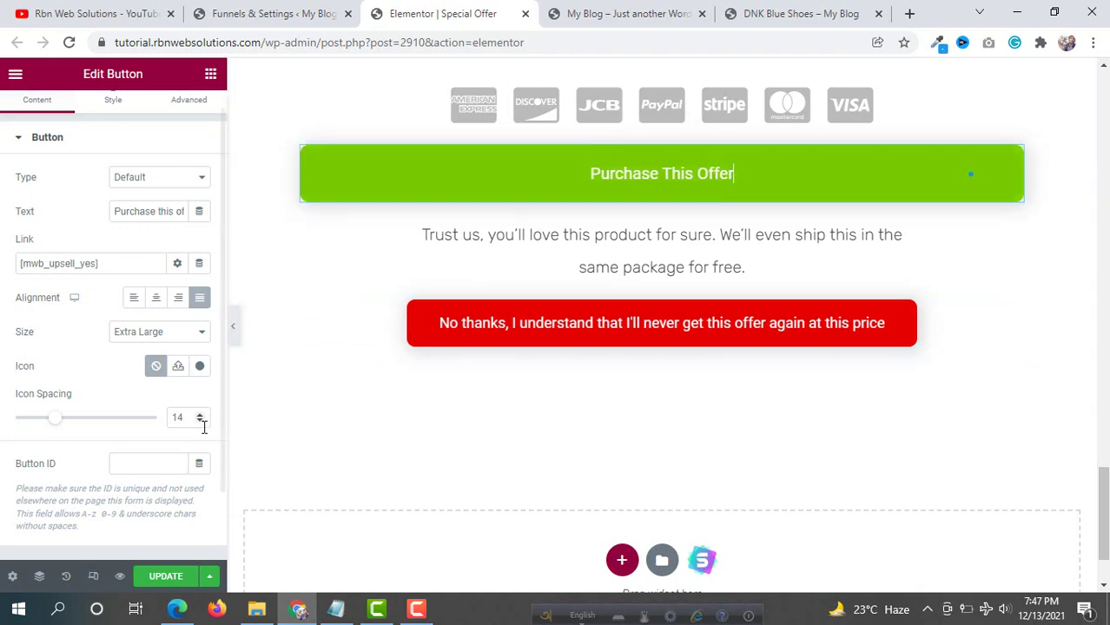
# Step: Narrow the shoe image column beside the DNK Blue Shoes heading so the product text column becomes wider
pyautogui.scroll(12, 539, 262)
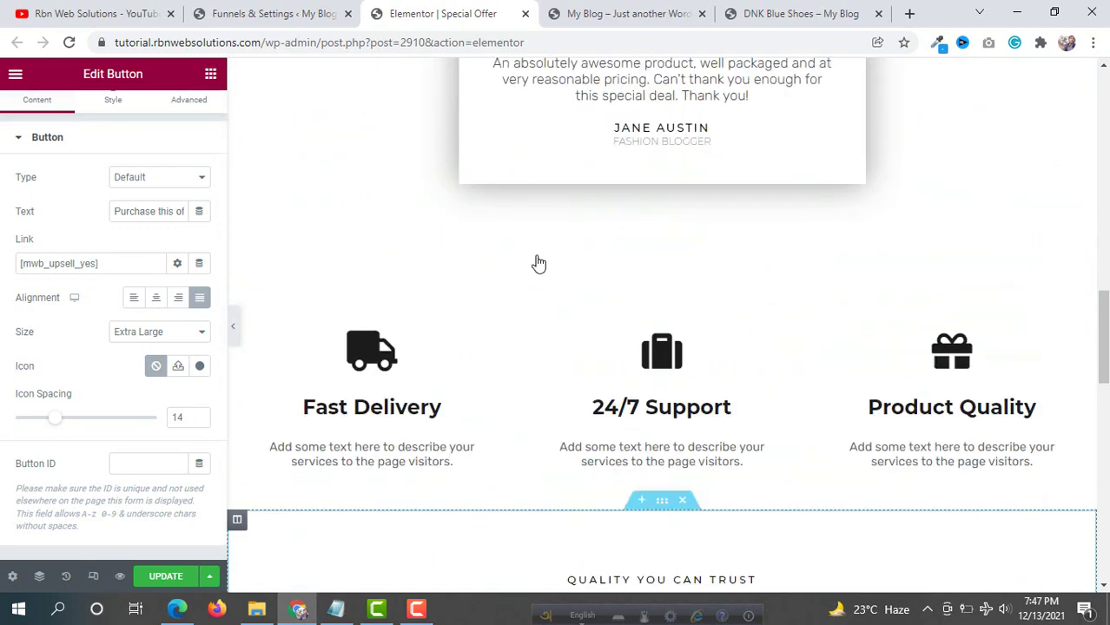
pyautogui.scroll(4, 538, 262)
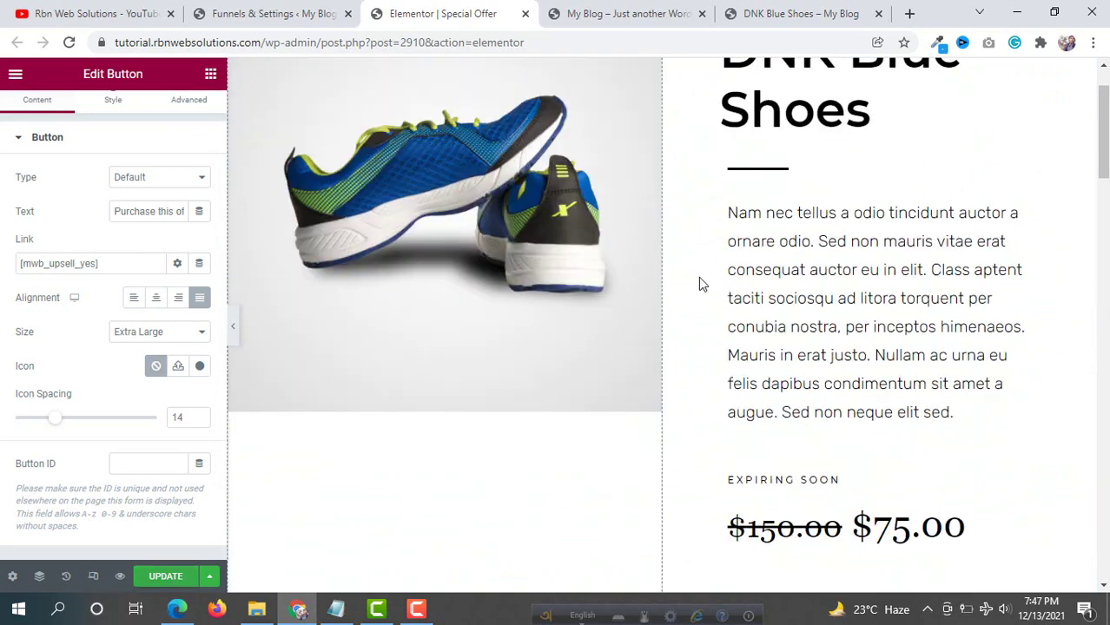
pyautogui.scroll(2, 681, 211)
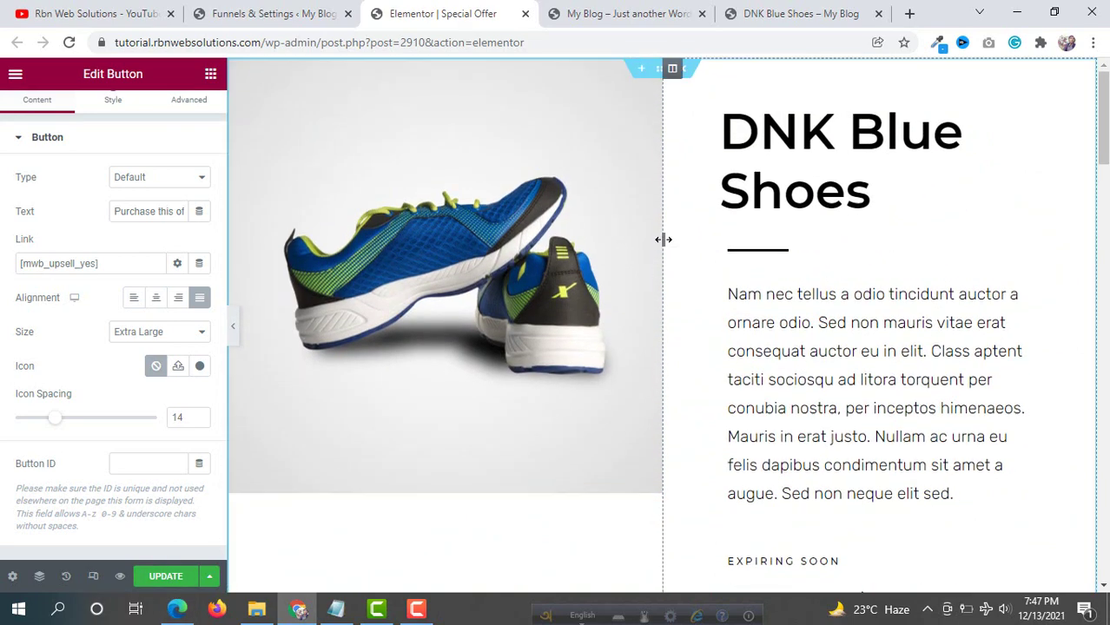
pyautogui.moveTo(664, 240); pyautogui.dragTo(622, 236)
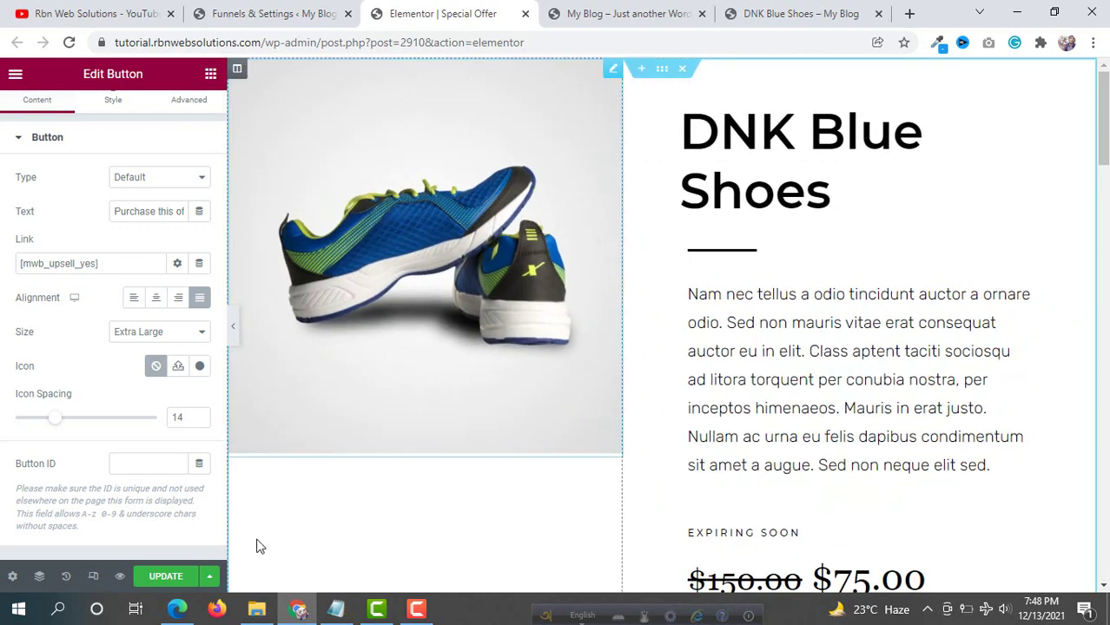
# Step: Publish the updates to the special offer page and save the changes in the upsell funnel settings
pyautogui.scroll(-6, 596, 276)
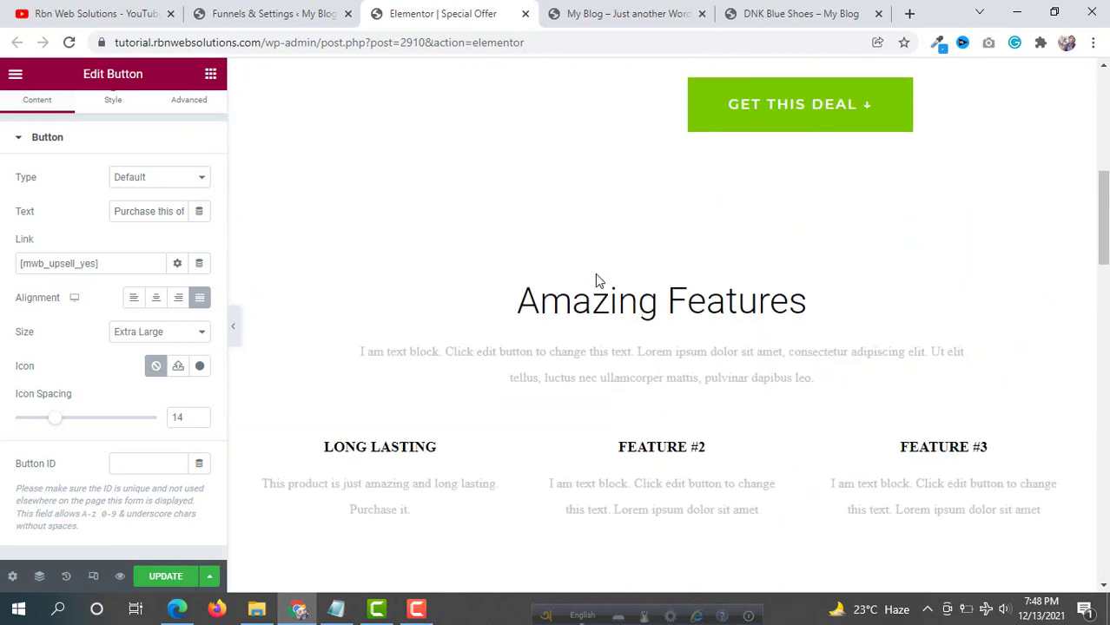
pyautogui.scroll(6, 596, 275)
pyautogui.click(168, 578)
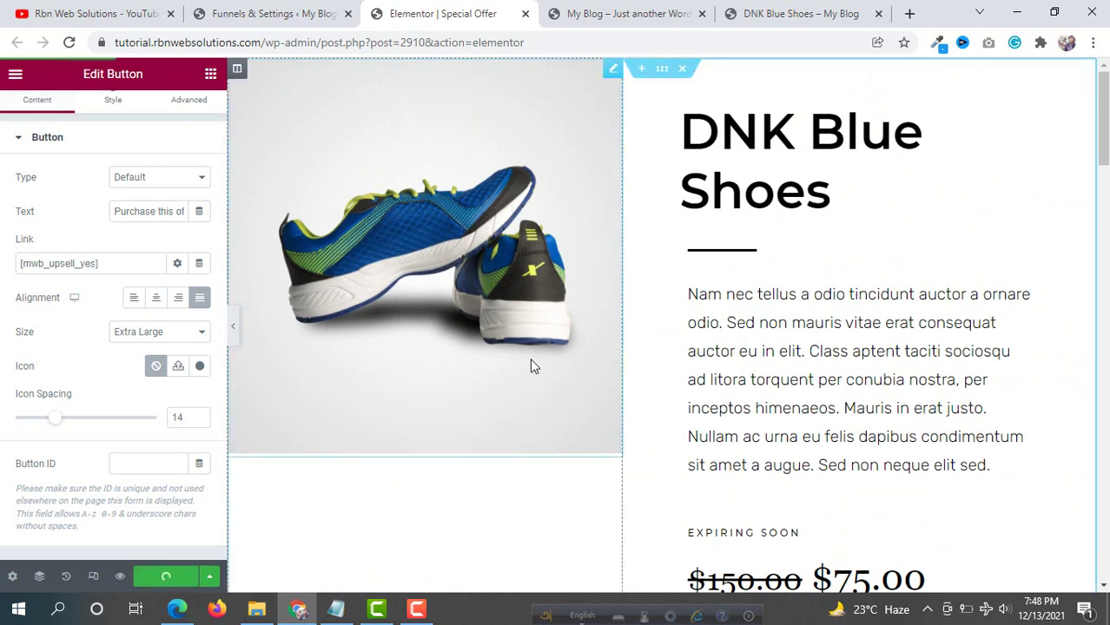
pyautogui.click(317, 12)
pyautogui.scroll(-5, 351, 185)
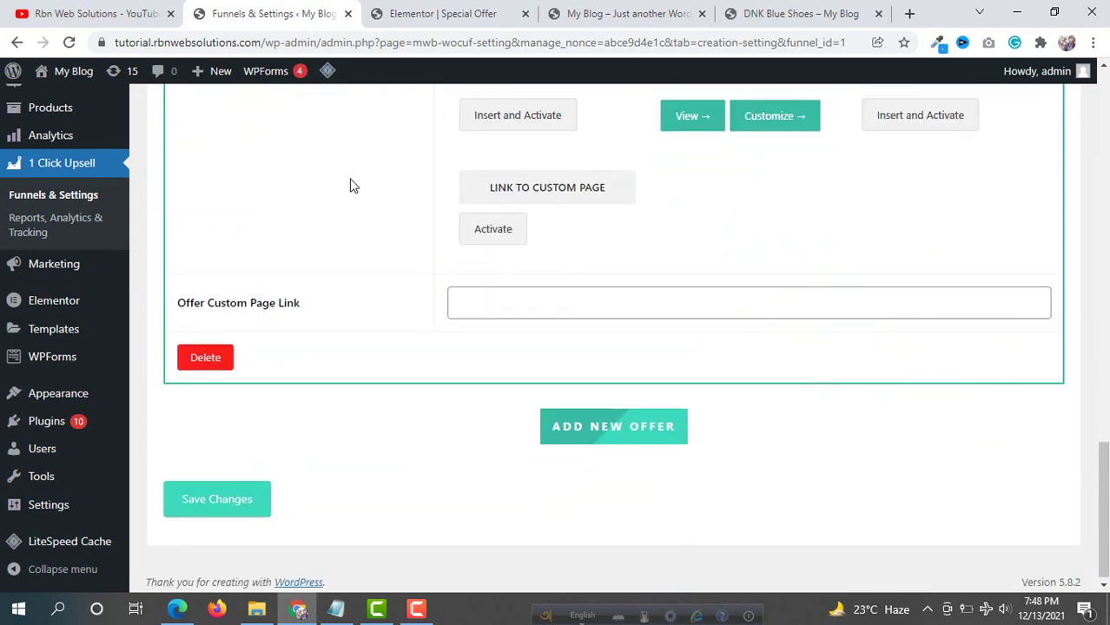
pyautogui.click(227, 508)
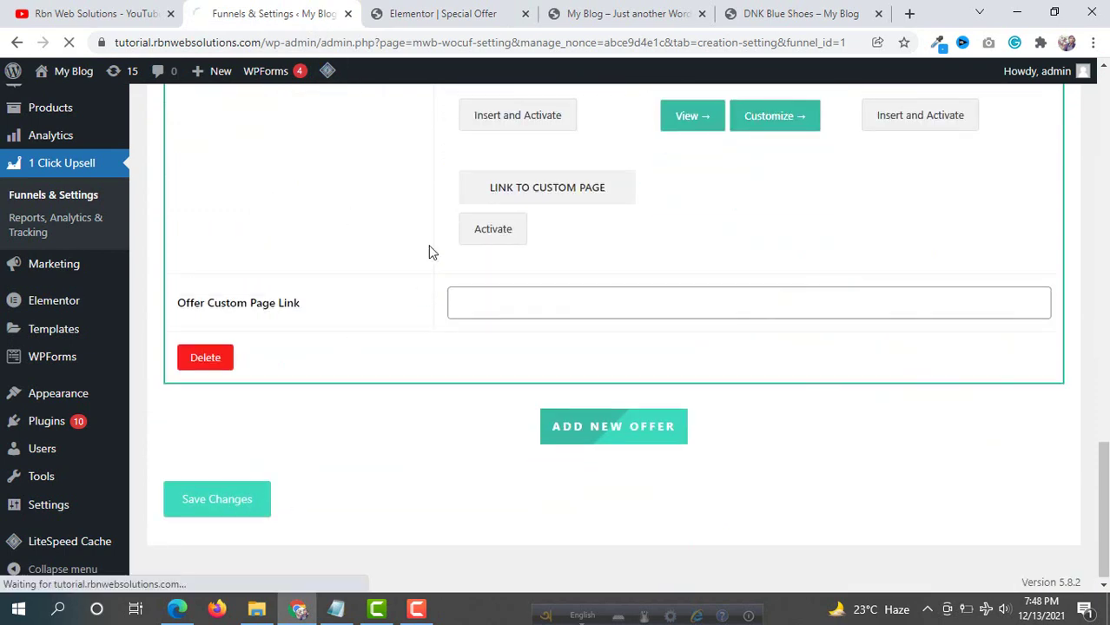
# Step: Reload the store's home page, place its tab beside the funnel settings, and close the Elementor editor tab
pyautogui.click(638, 15)
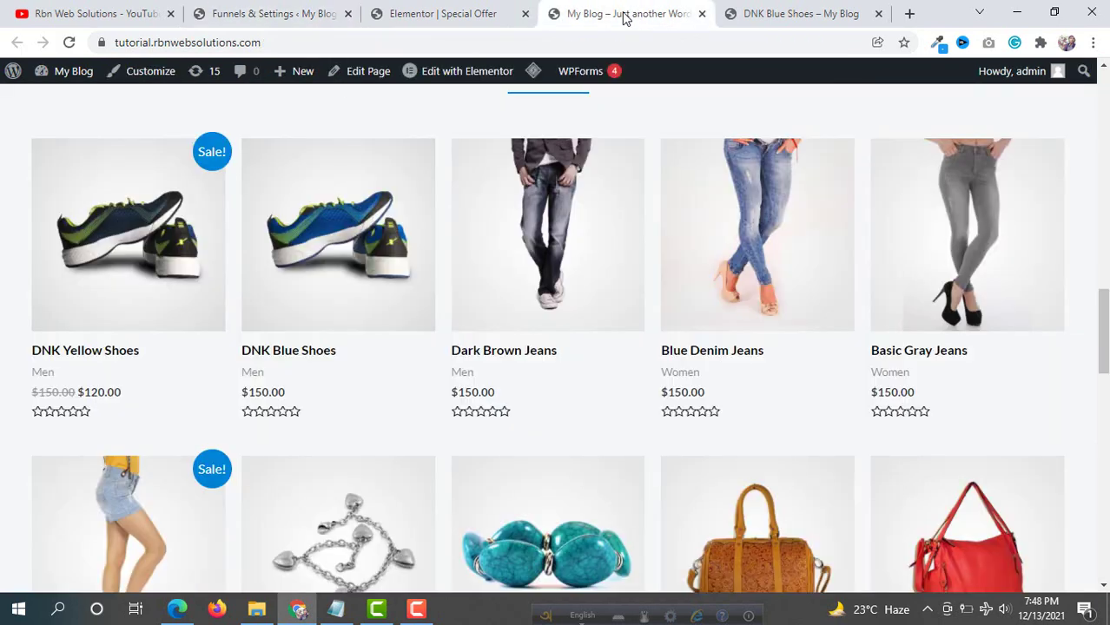
pyautogui.scroll(5, 117, 121)
pyautogui.click(69, 42)
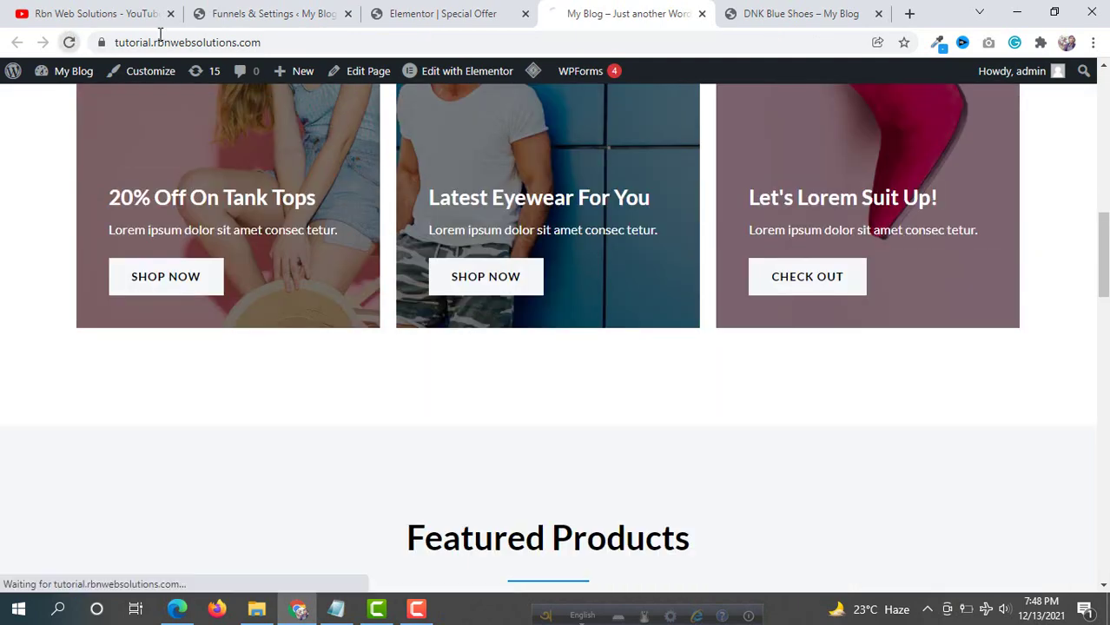
pyautogui.moveTo(621, 7); pyautogui.dragTo(470, 9)
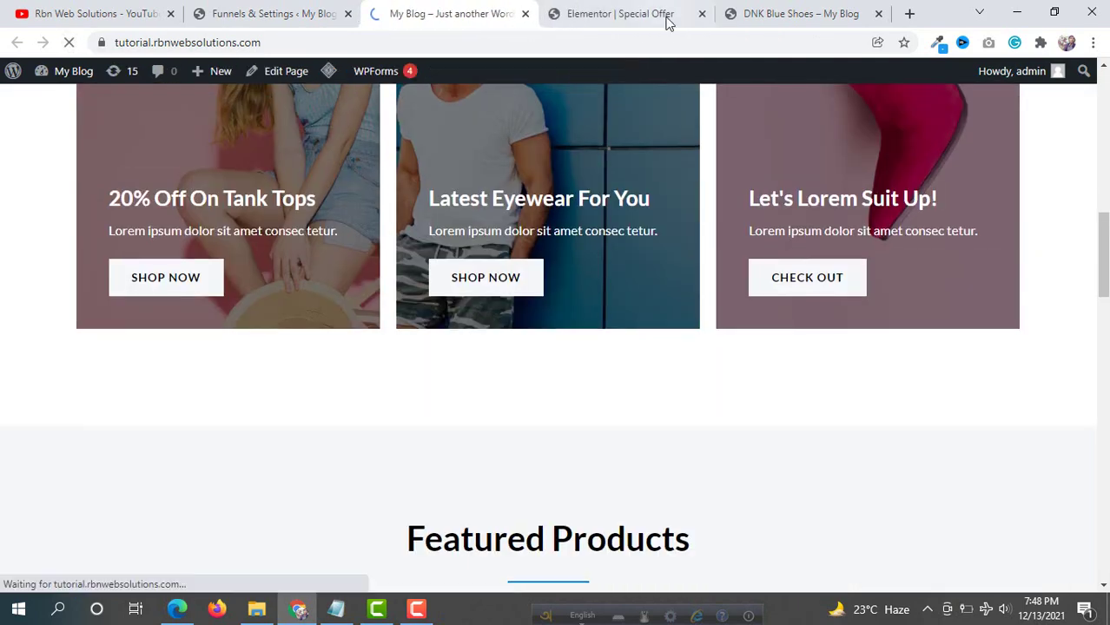
pyautogui.click(671, 16)
pyautogui.click(701, 14)
pyautogui.click(453, 11)
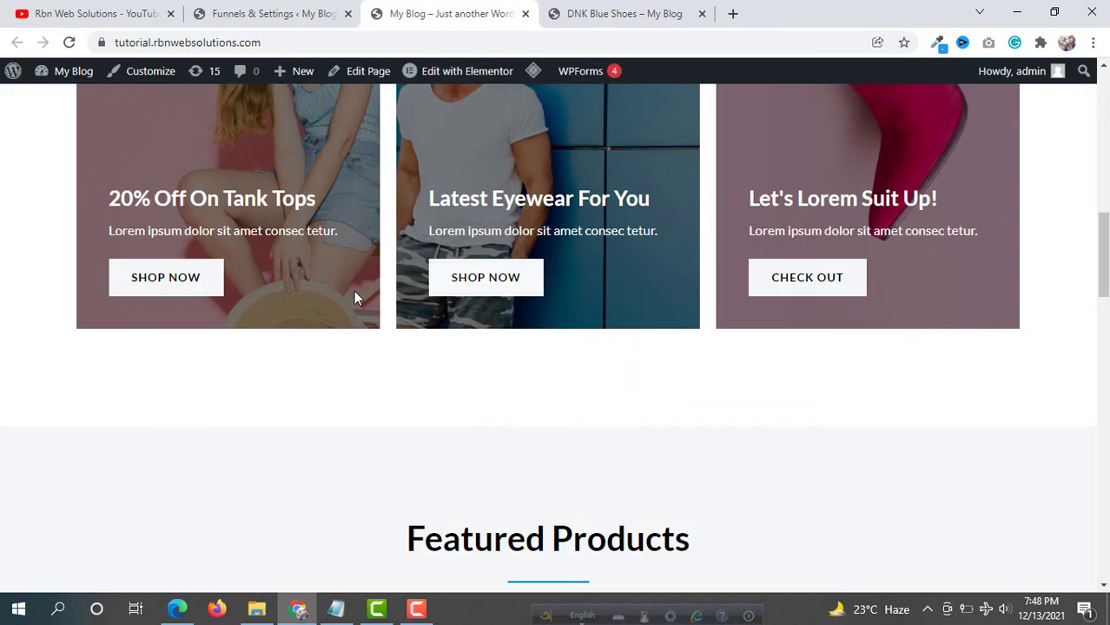
# Step: Open the DNK Yellow Shoes product from Featured Products in a new browser tab and switch to it
pyautogui.scroll(-4, 365, 294)
pyautogui.scroll(-1, 345, 296)
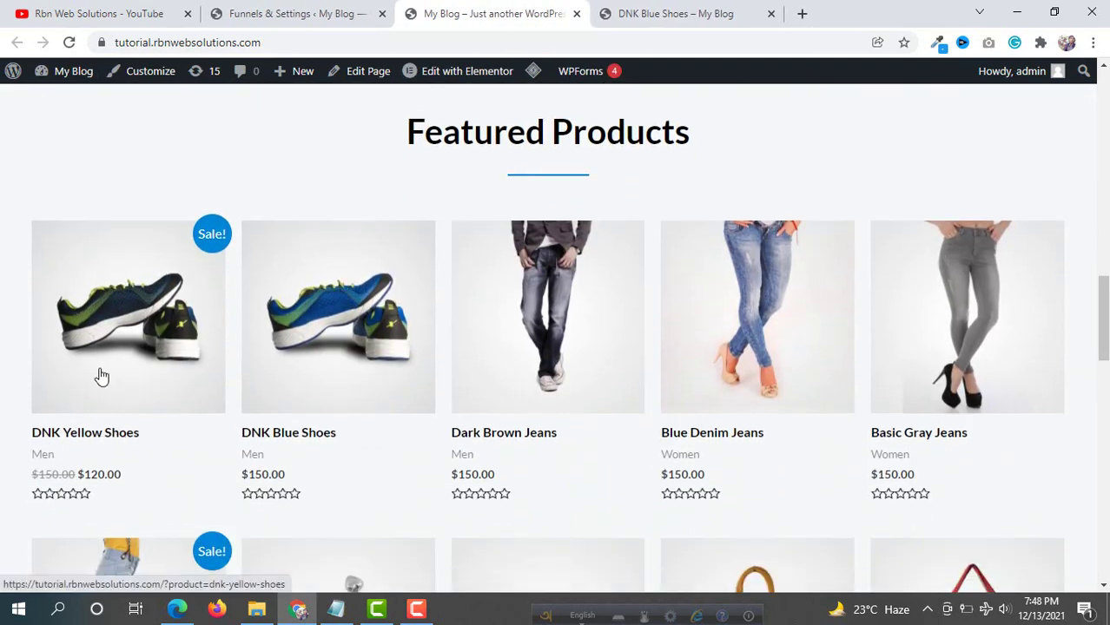
pyautogui.rightClick(101, 434)
pyautogui.click(192, 261)
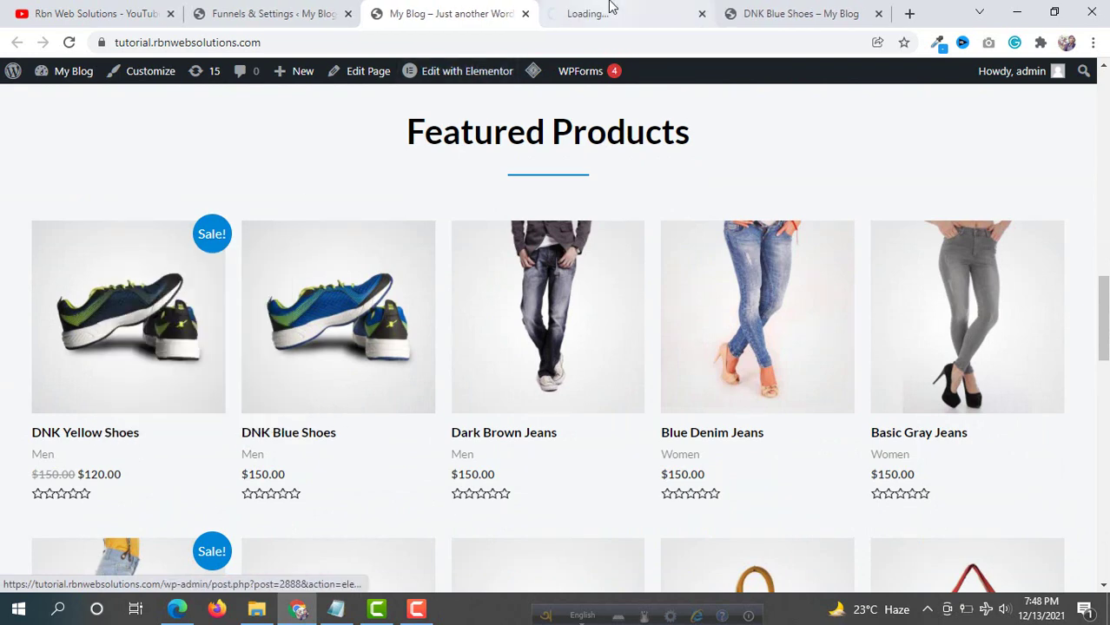
pyautogui.click(608, 9)
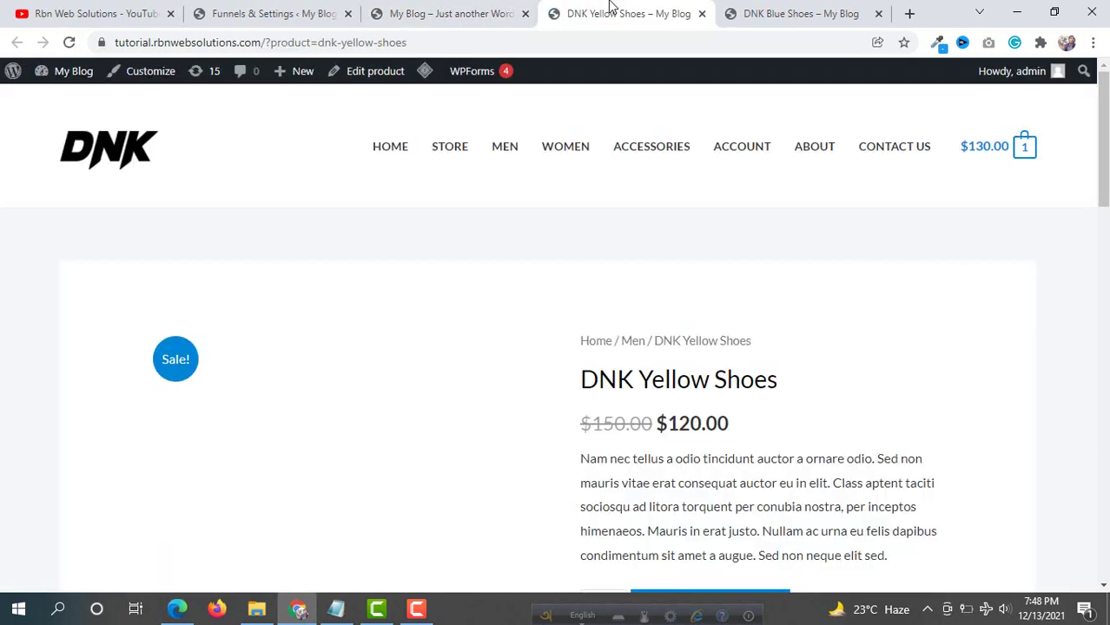
# Step: Add one pair of DNK Yellow Shoes to the cart and open the cart page
pyautogui.scroll(-3, 798, 275)
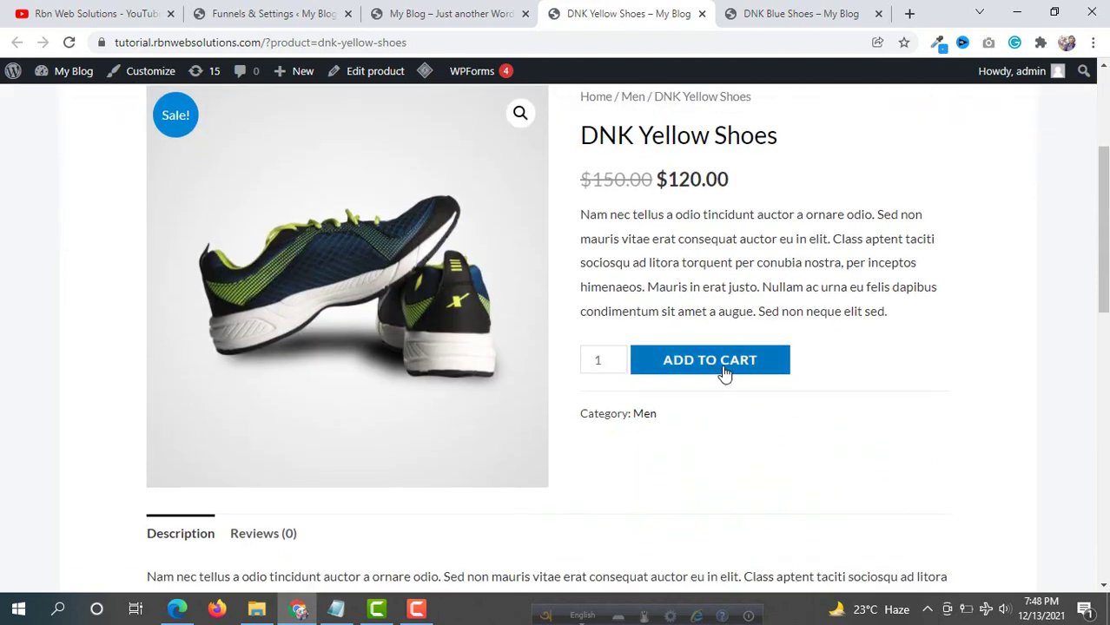
pyautogui.click(722, 369)
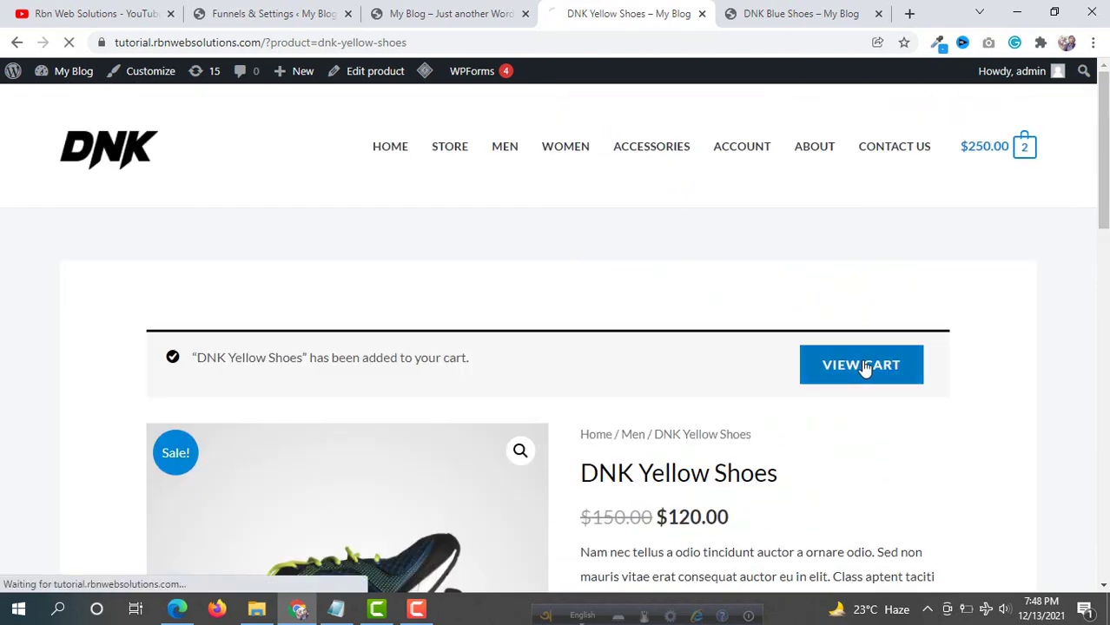
pyautogui.click(864, 368)
# Step: Proceed from the cart to checkout and place the order with cash on delivery and the prefilled billing details
pyautogui.scroll(-2, 847, 356)
pyautogui.scroll(-4, 793, 441)
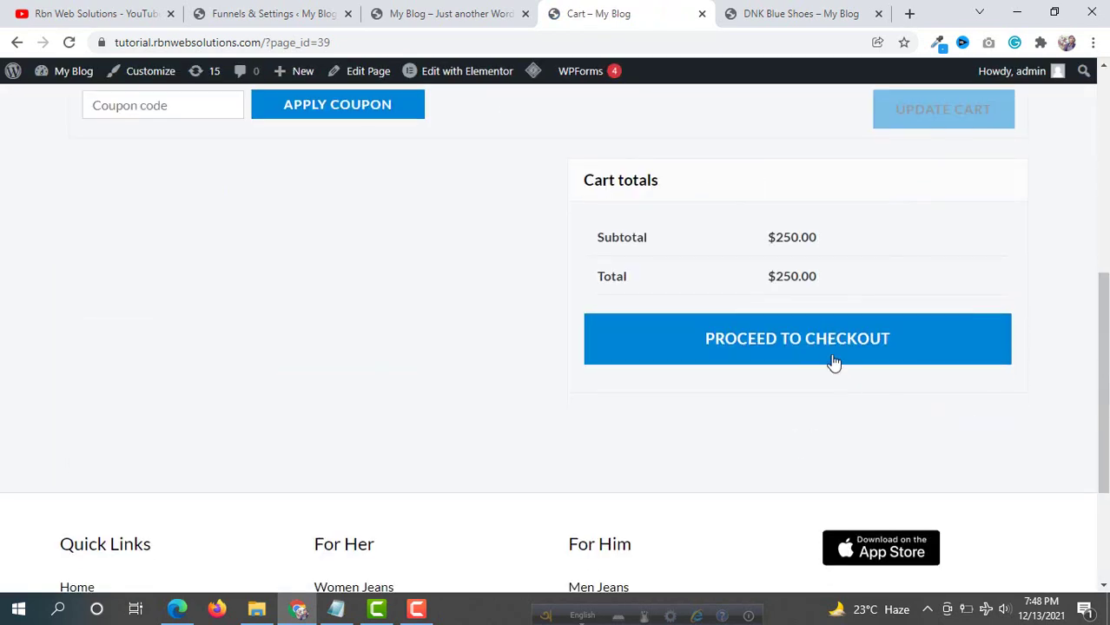
pyautogui.click(708, 341)
pyautogui.scroll(-3, 706, 342)
pyautogui.scroll(-2, 151, 278)
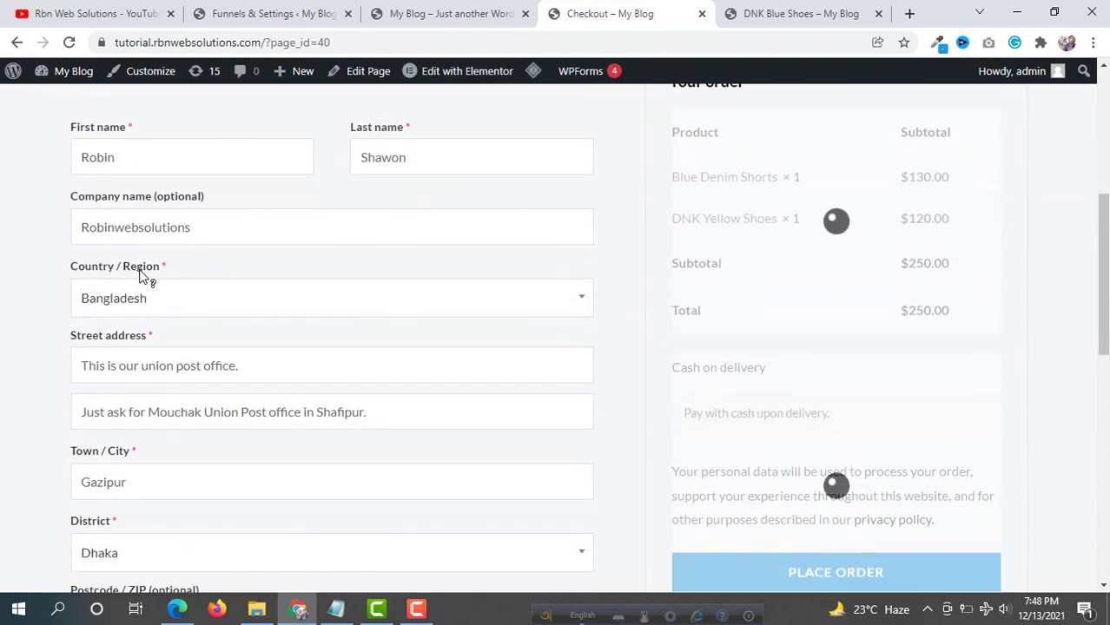
pyautogui.scroll(-2, 274, 278)
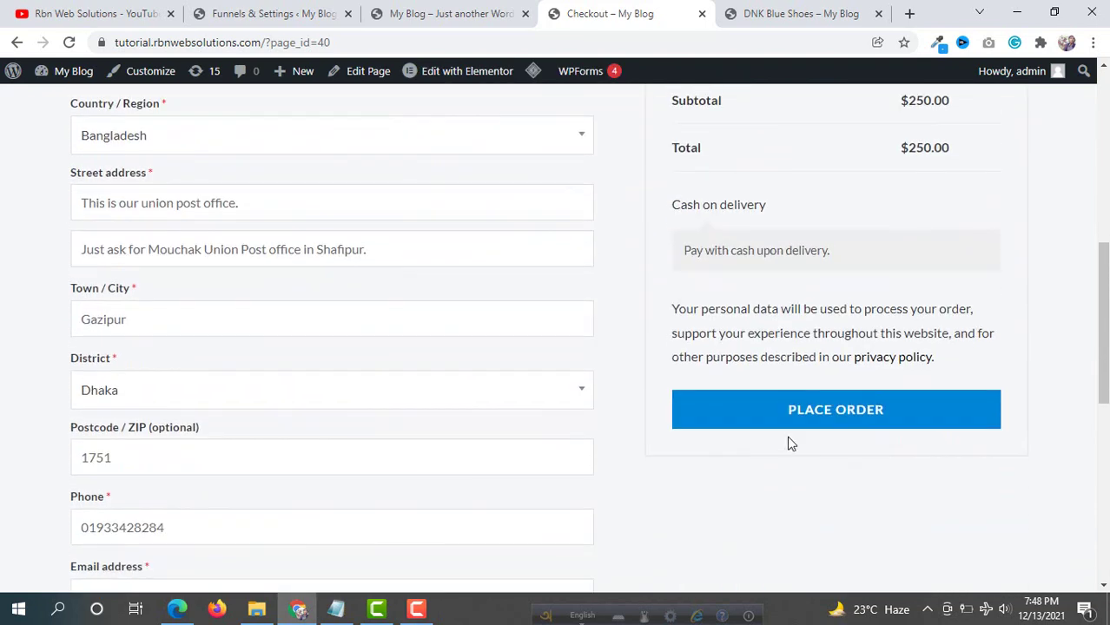
pyautogui.click(888, 423)
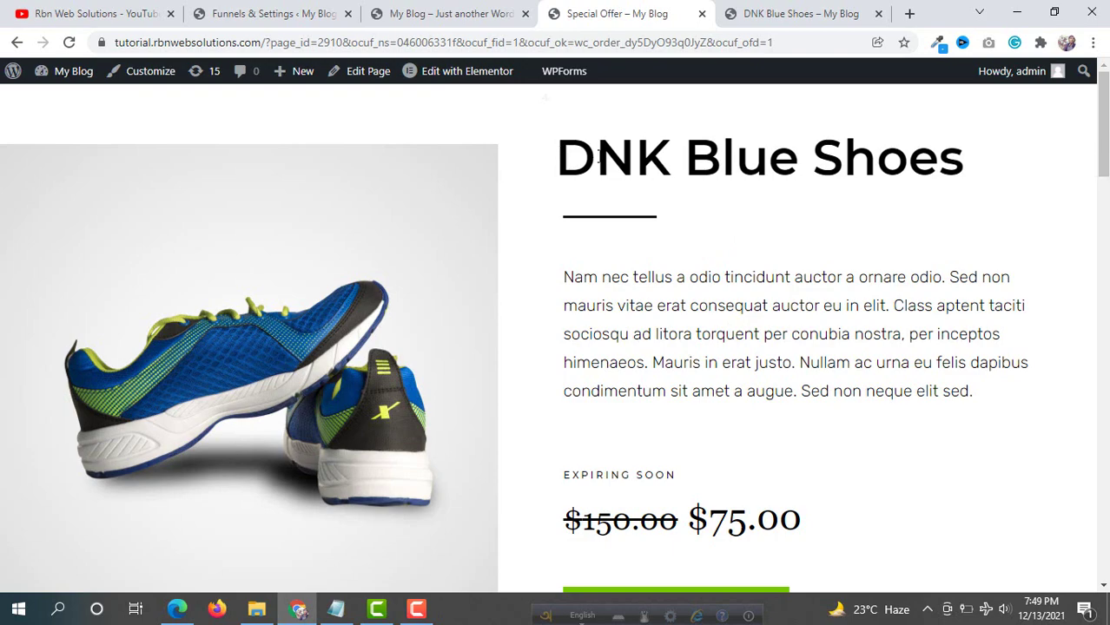
# Step: Examine the live special offer page from the DNK Blue Shoes heading down to the price, purchase and decline buttons
pyautogui.scroll(-5, 613, 163)
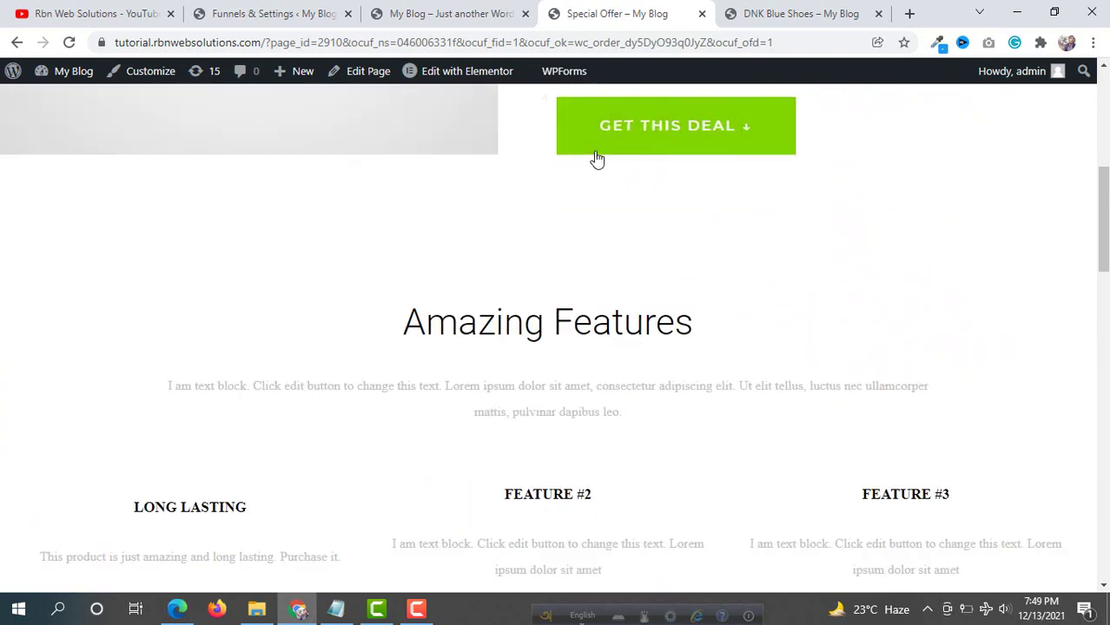
pyautogui.scroll(5, 595, 159)
pyautogui.scroll(1, 597, 160)
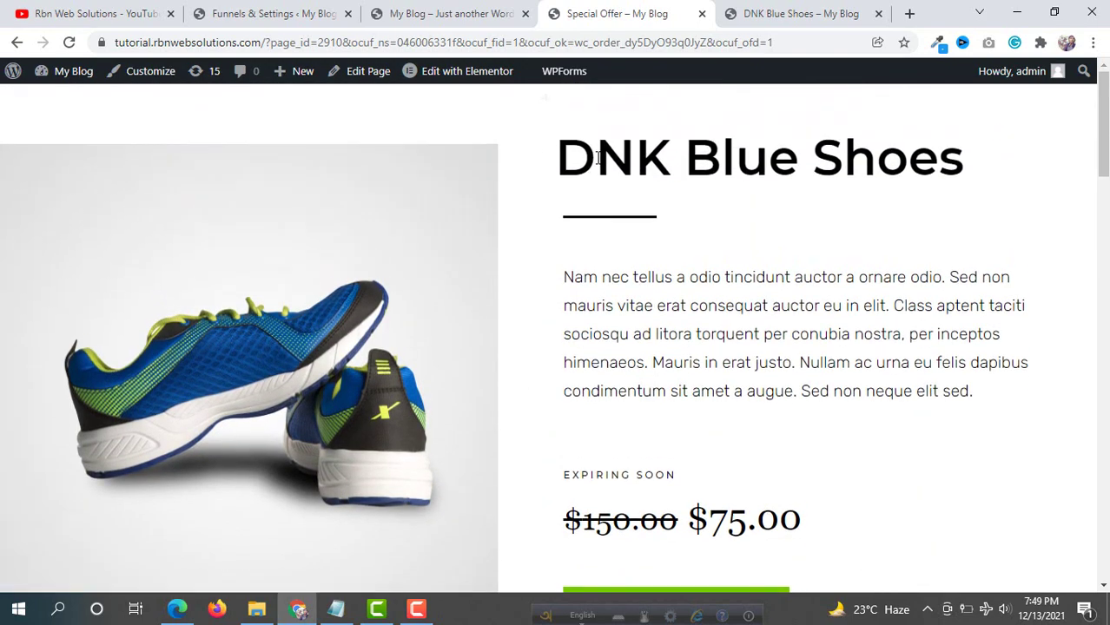
pyautogui.scroll(-10, 599, 165)
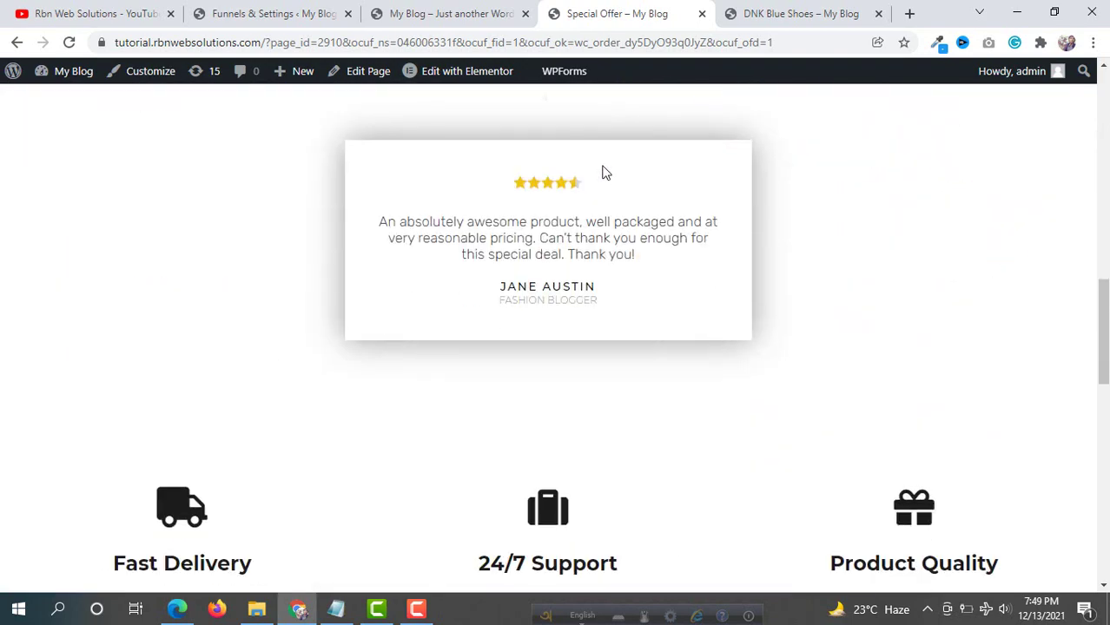
pyautogui.scroll(-10, 605, 172)
pyautogui.scroll(-1, 605, 171)
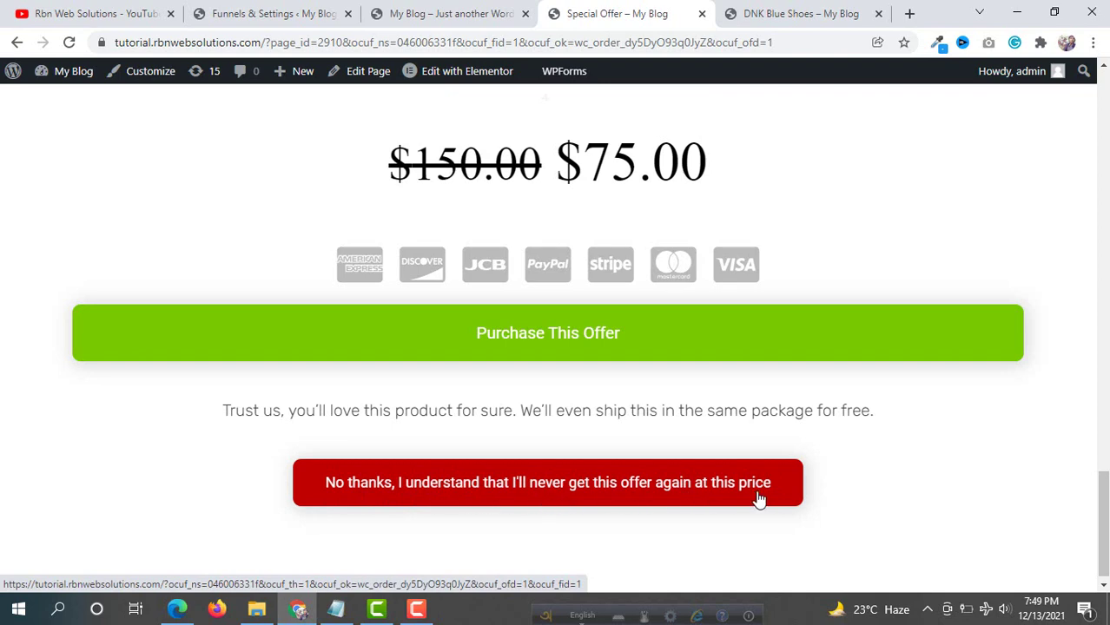
pyautogui.scroll(2, 688, 395)
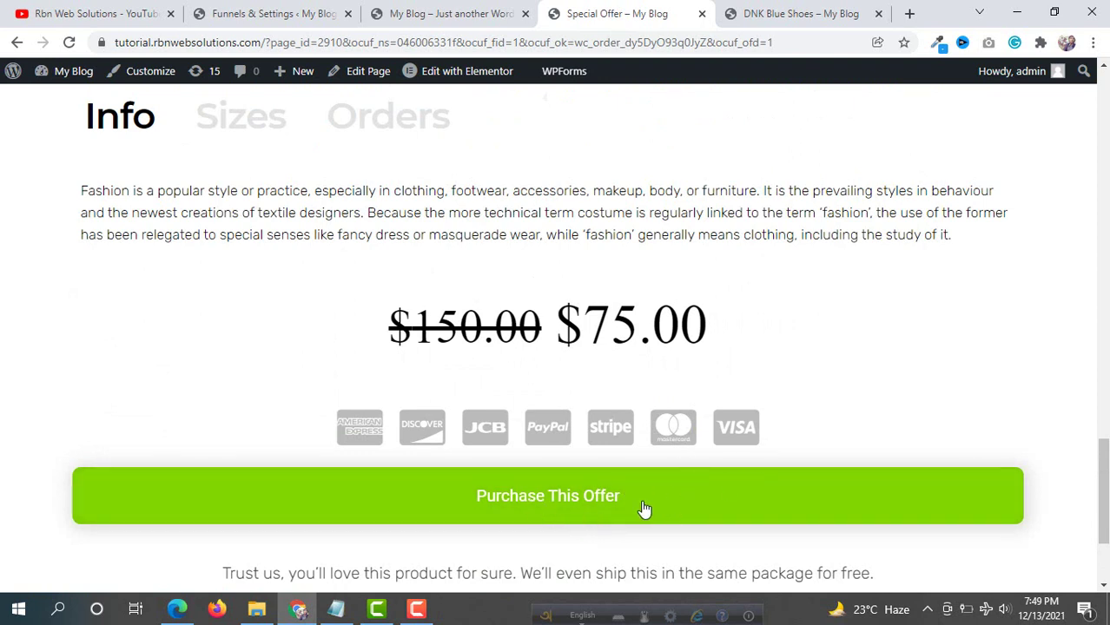
# Step: Accept the discounted DNK Blue Shoes offer and bring up the order details on the order received page
pyautogui.click(545, 502)
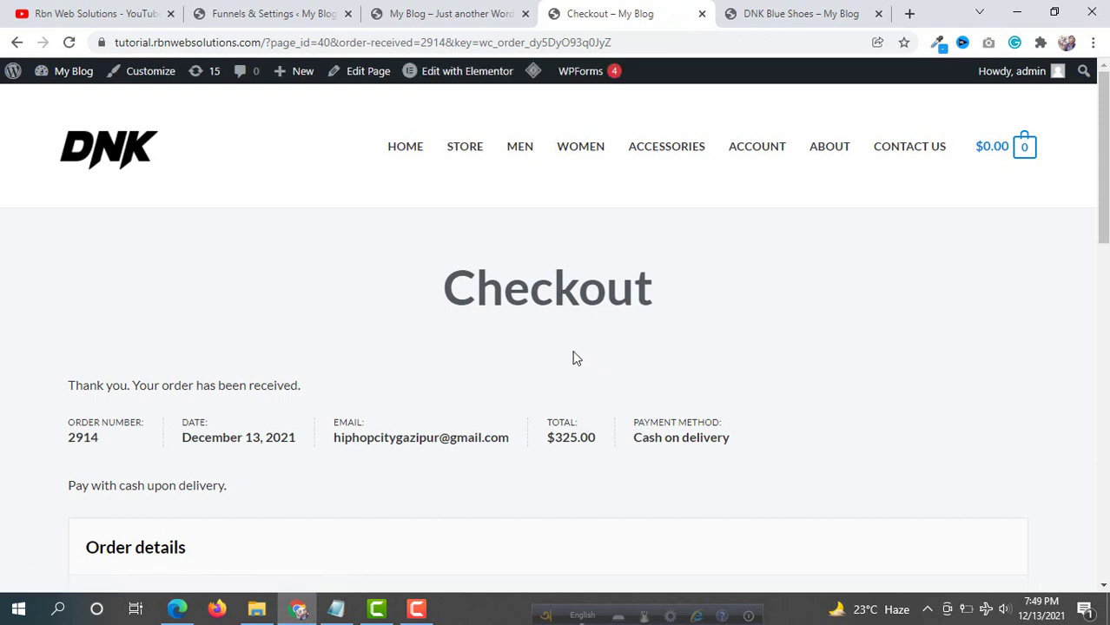
pyautogui.scroll(-3, 573, 356)
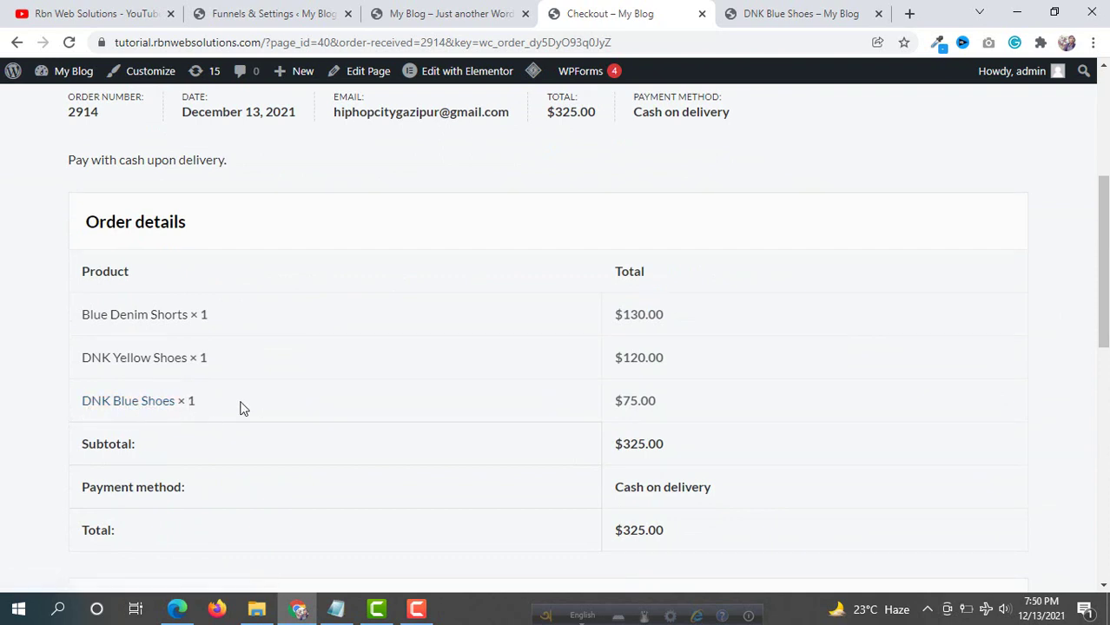
# Step: Compare the DNK Blue Shoes price in the order details with the storefront price and the funnel's offer discount
pyautogui.moveTo(657, 402); pyautogui.dragTo(614, 401)
pyautogui.click(450, 13)
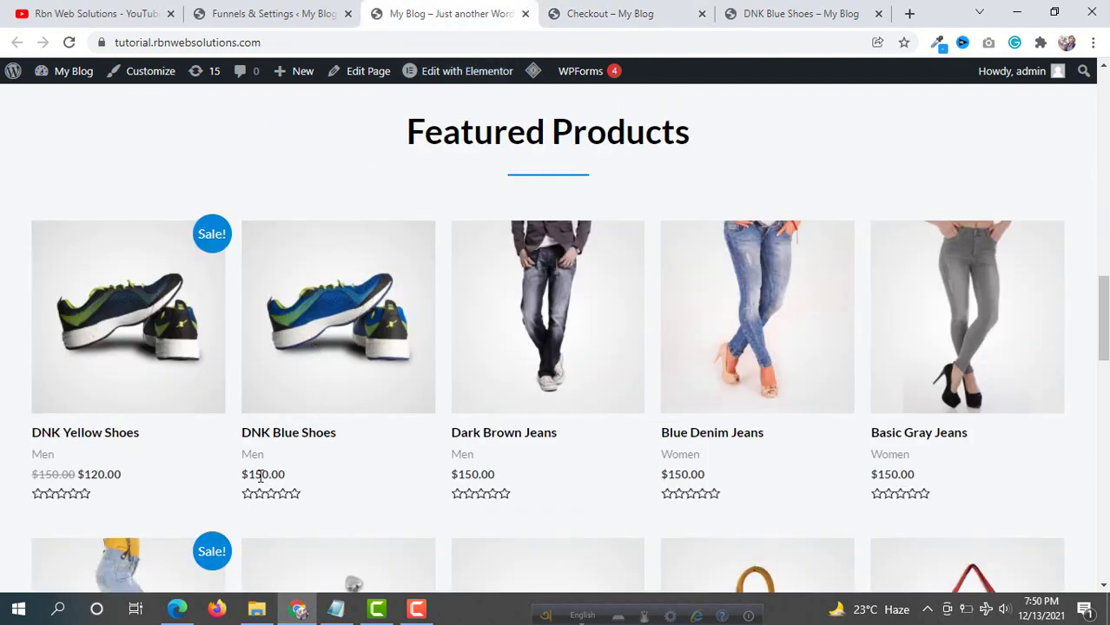
pyautogui.click(660, 10)
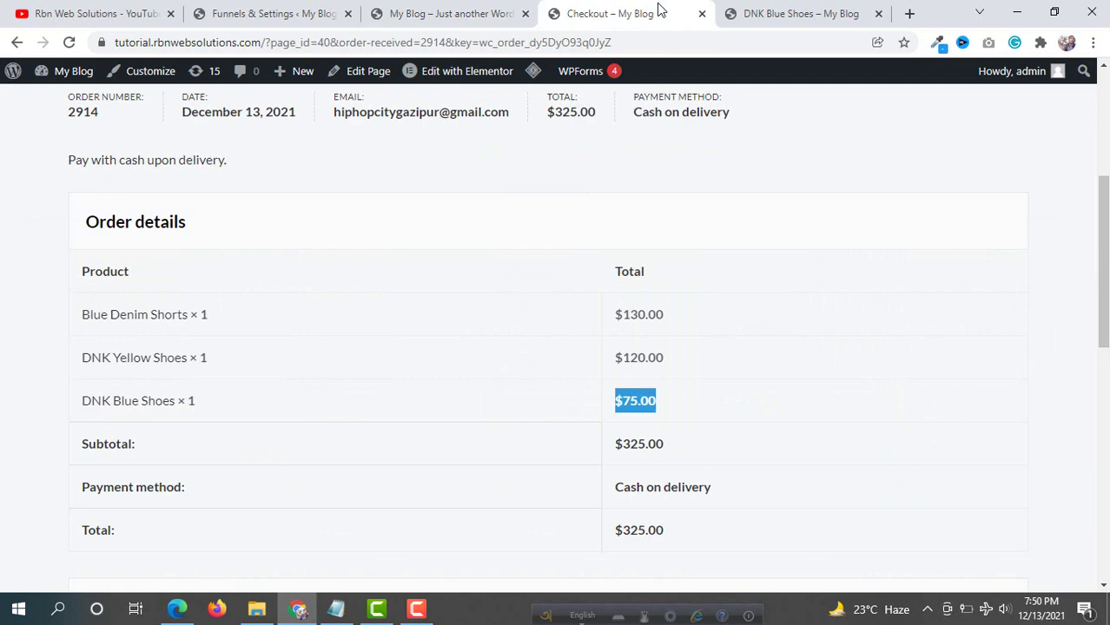
pyautogui.click(270, 13)
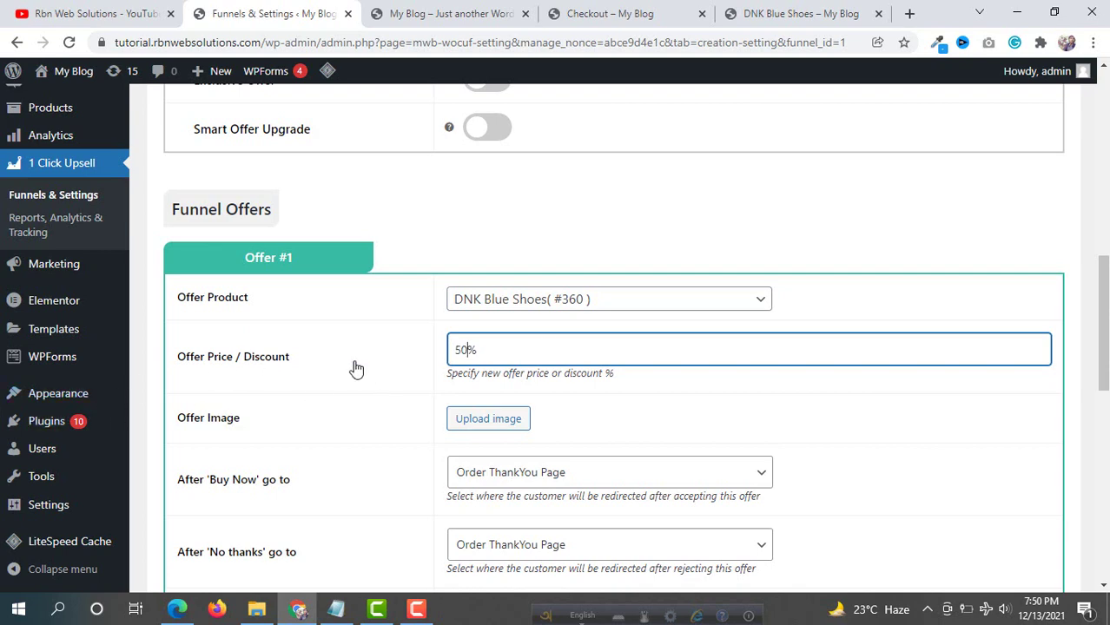
pyautogui.click(446, 13)
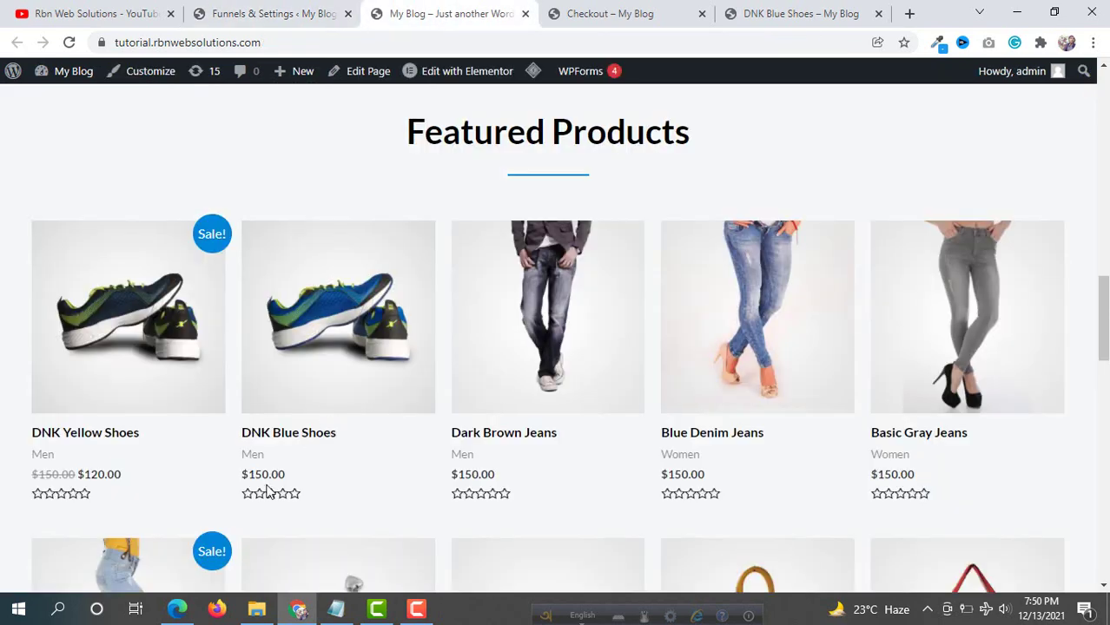
pyautogui.click(657, 12)
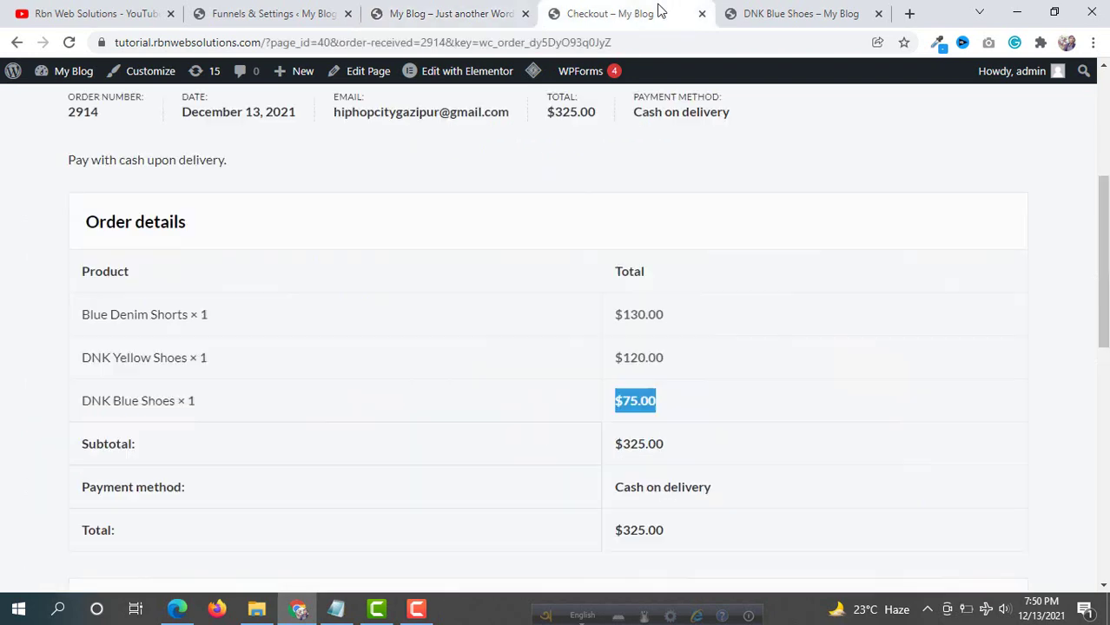
pyautogui.moveTo(674, 402); pyautogui.dragTo(620, 401)
pyautogui.click(667, 405)
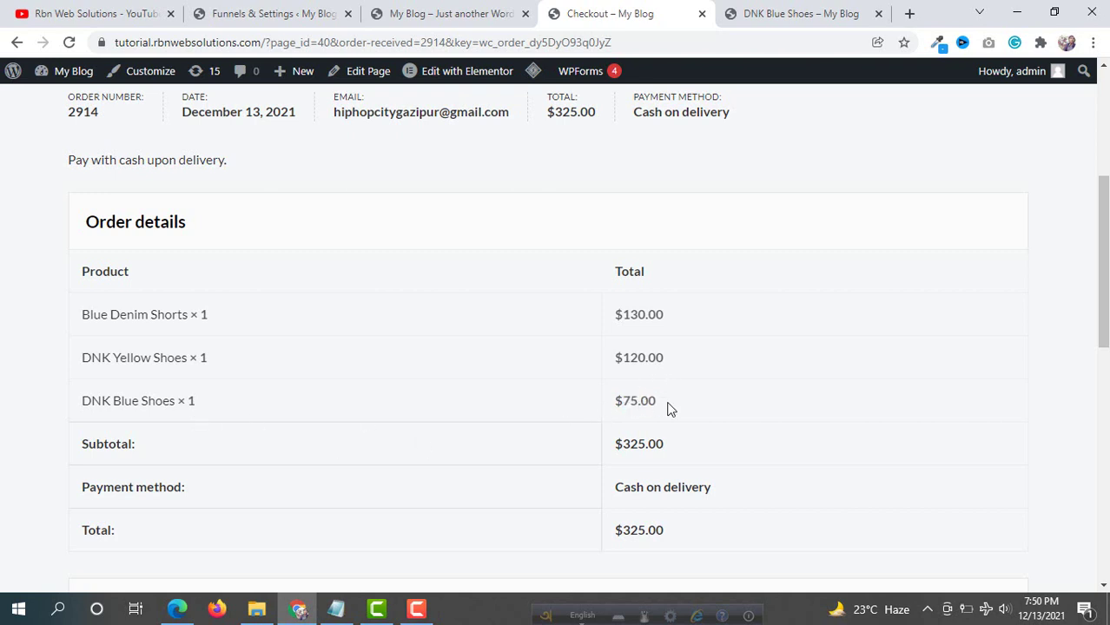
# Step: Review the order's product lines and billing section, and check the funnel's target product settings
pyautogui.moveTo(604, 405); pyautogui.dragTo(62, 412)
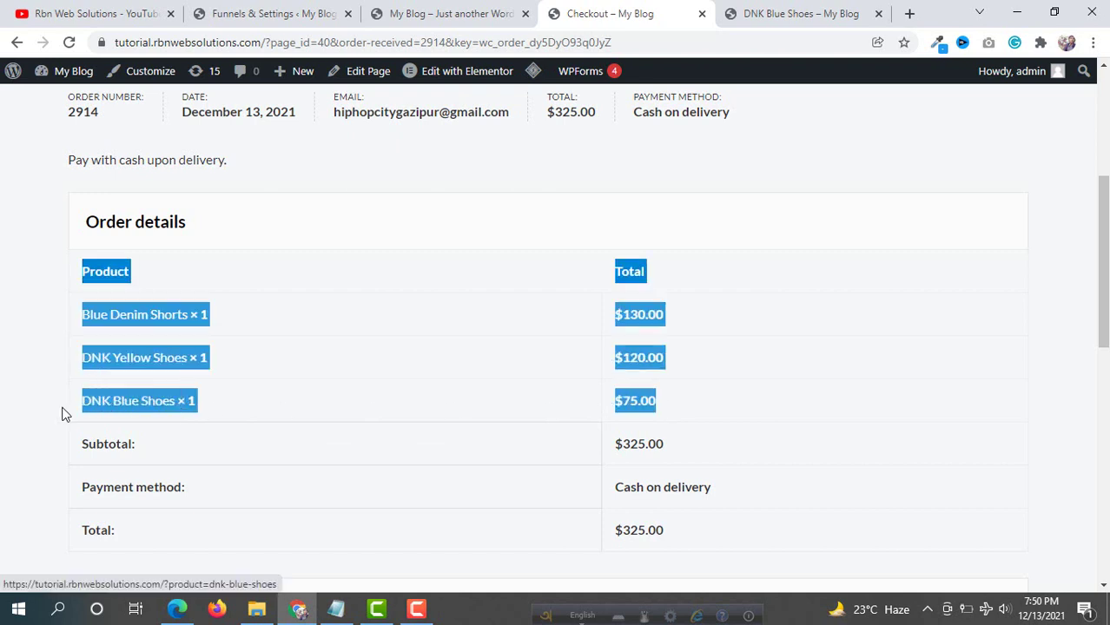
pyautogui.click(116, 377)
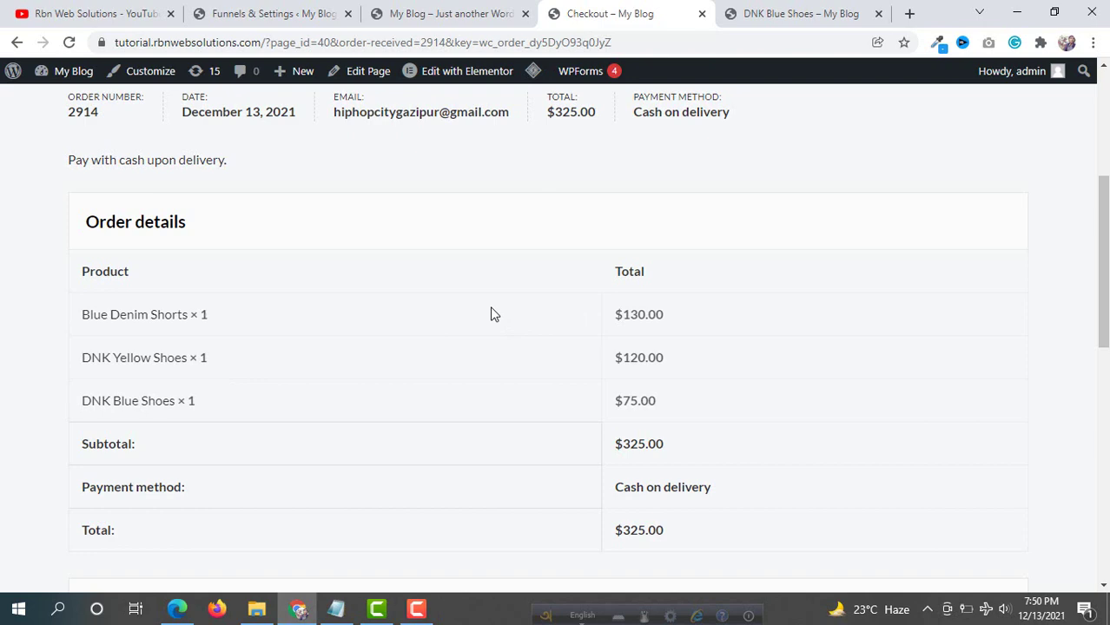
pyautogui.scroll(-8, 491, 315)
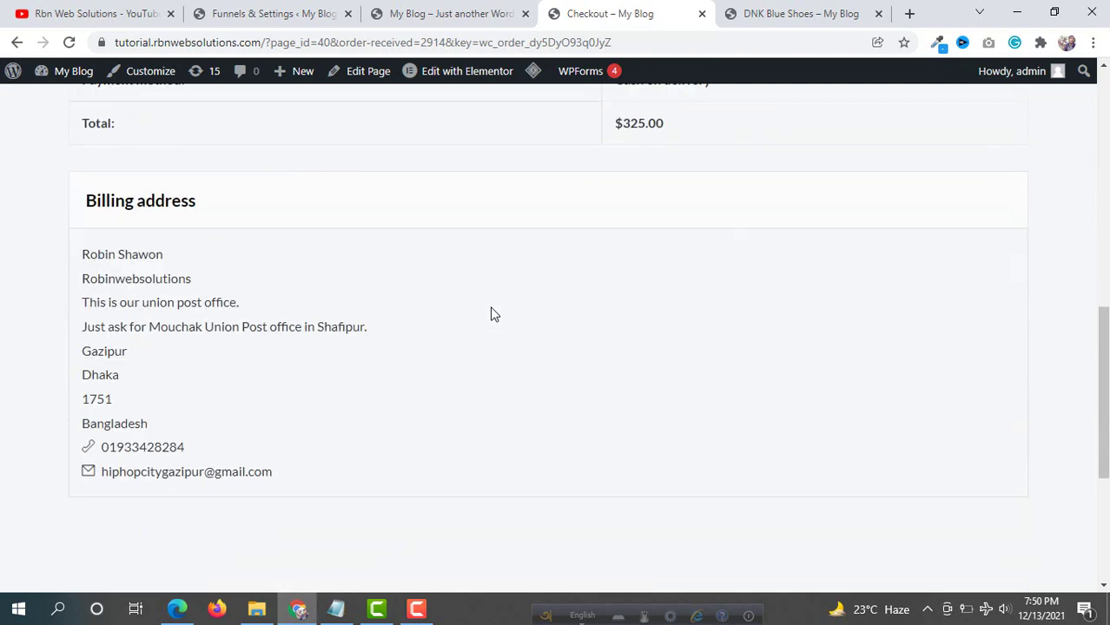
pyautogui.scroll(12, 489, 317)
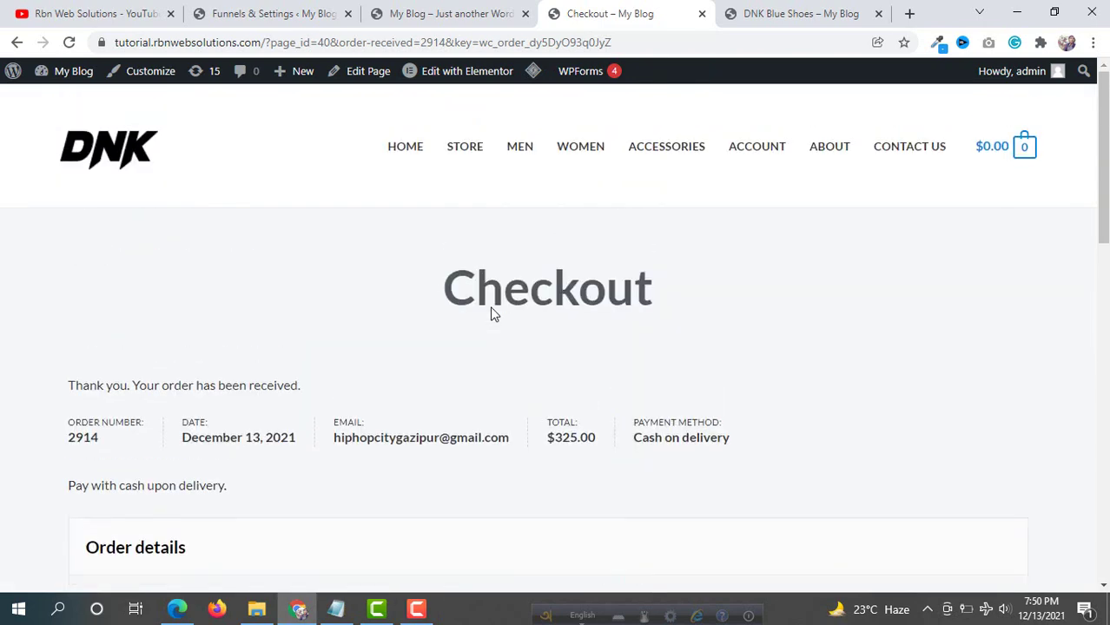
pyautogui.scroll(-1, 487, 319)
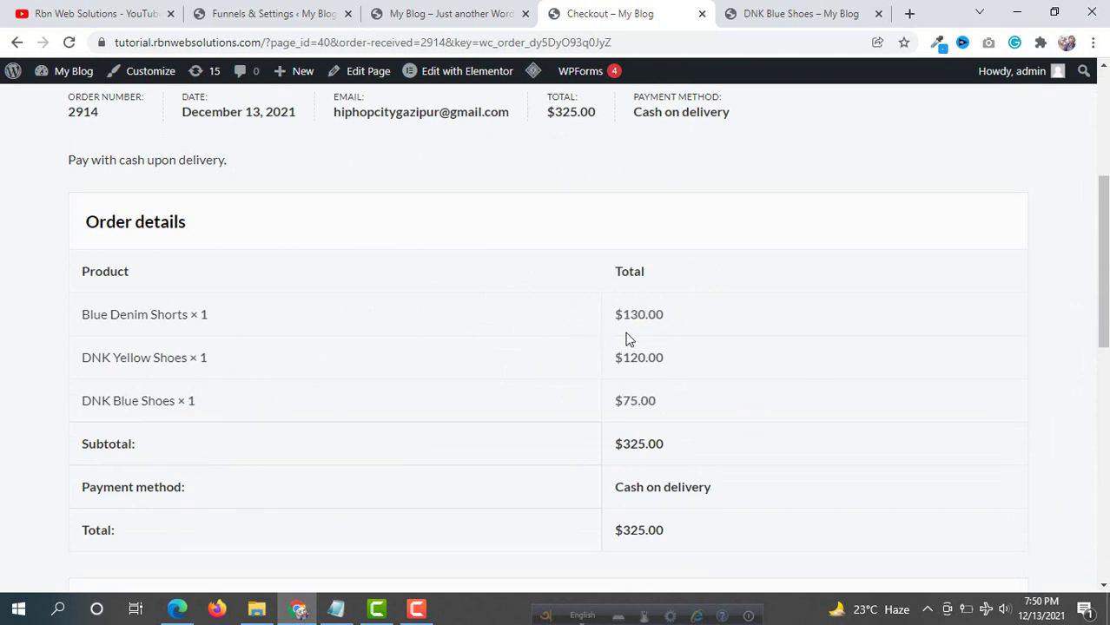
pyautogui.click(291, 13)
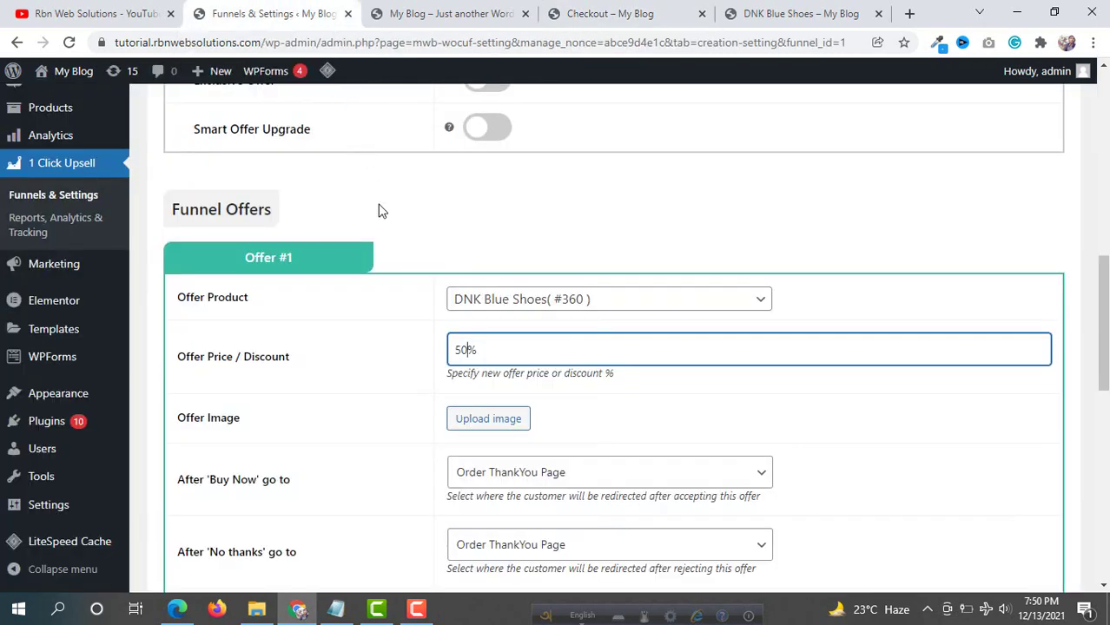
pyautogui.scroll(3, 379, 206)
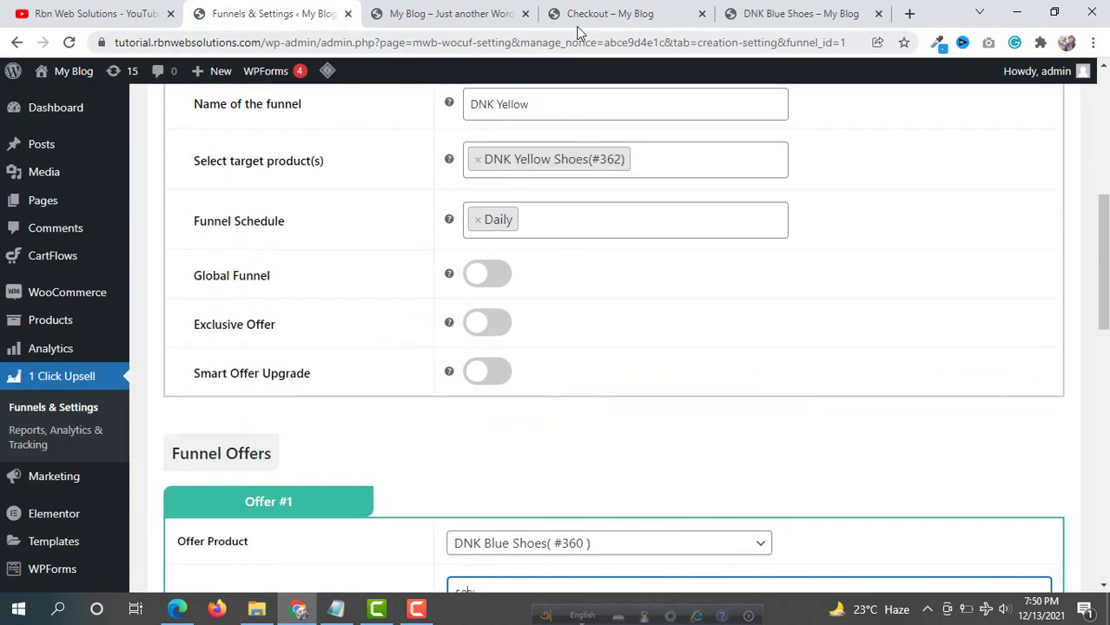
# Step: Return from the order received page to the store's home page in the same browser tab
pyautogui.click(600, 14)
pyautogui.scroll(4, 278, 171)
pyautogui.click(122, 172)
pyautogui.click(257, 15)
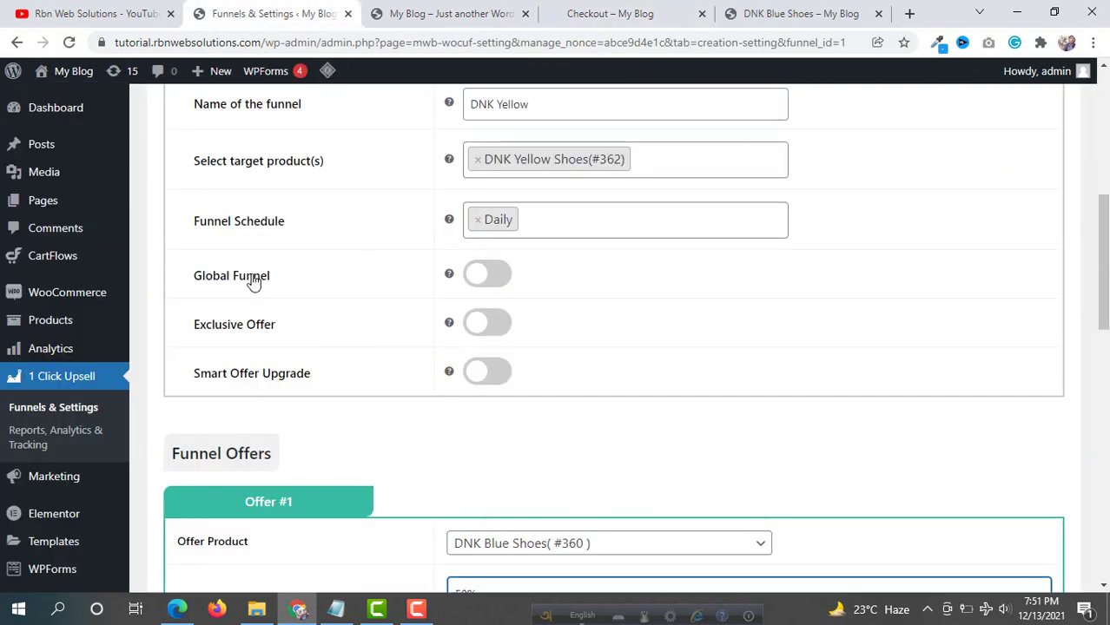
pyautogui.click(642, 13)
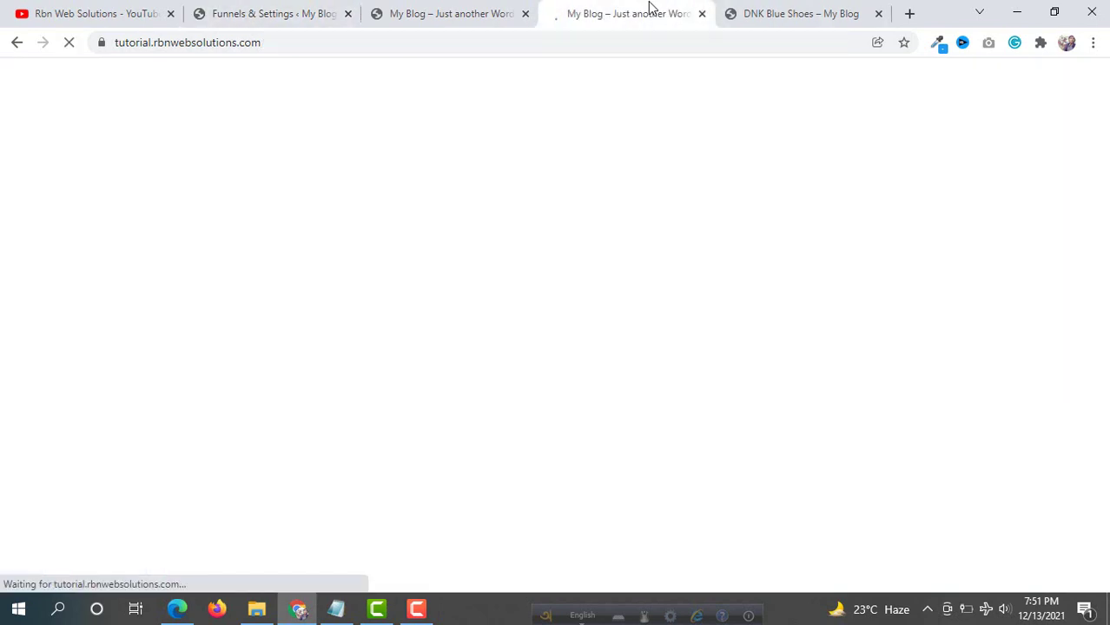
# Step: Open the Blue Denim Jeans product from Featured Products in a new browser tab and switch to it
pyautogui.scroll(-8, 727, 365)
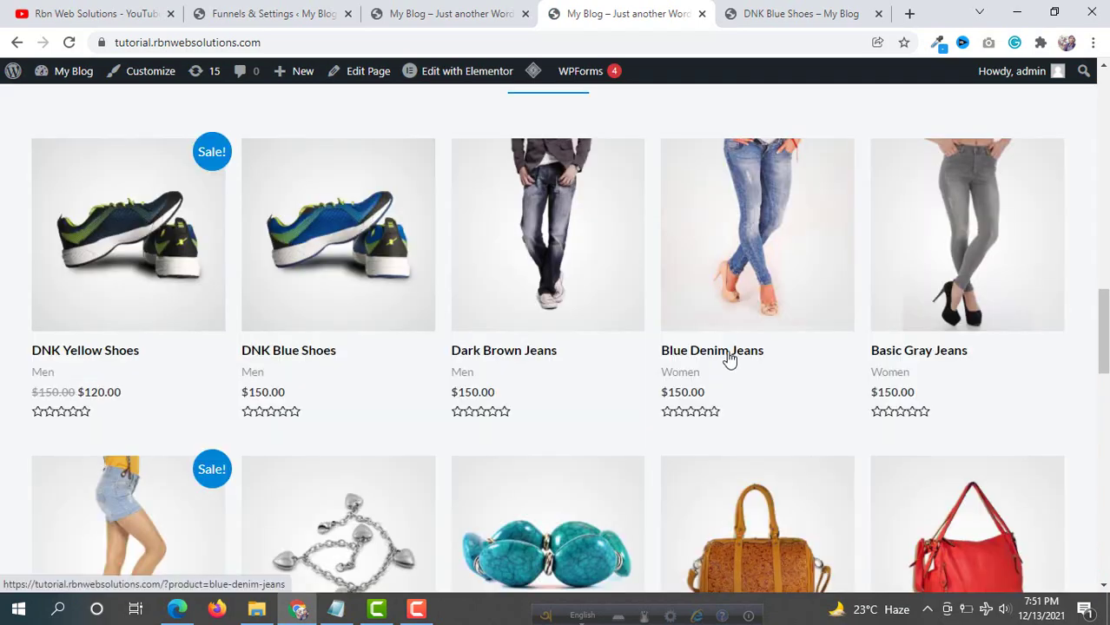
pyautogui.rightClick(731, 358)
pyautogui.click(786, 364)
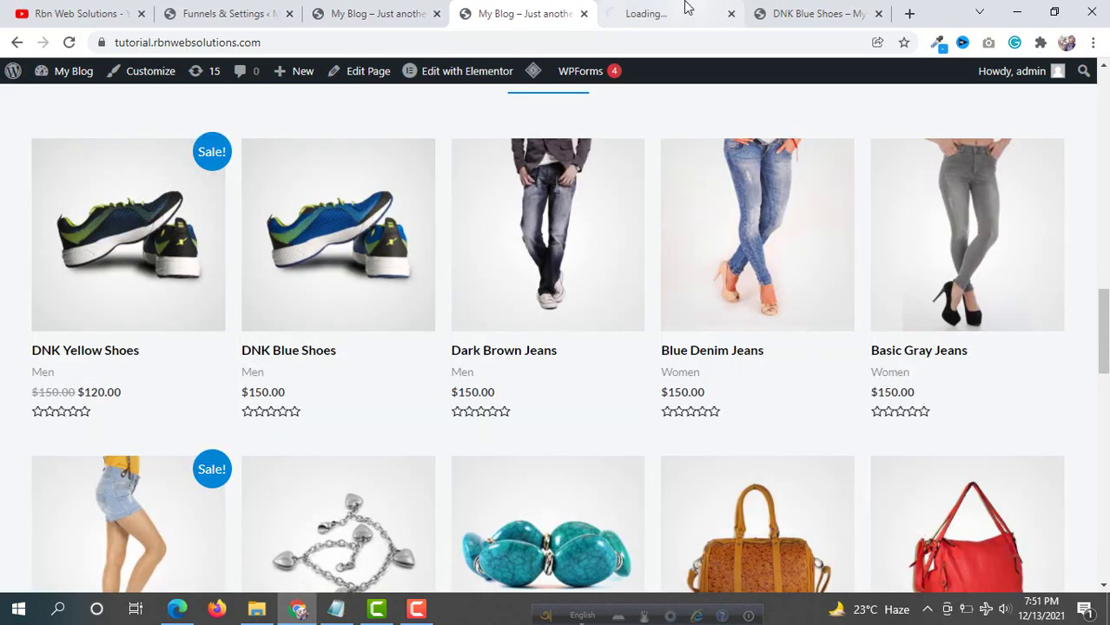
pyautogui.click(687, 7)
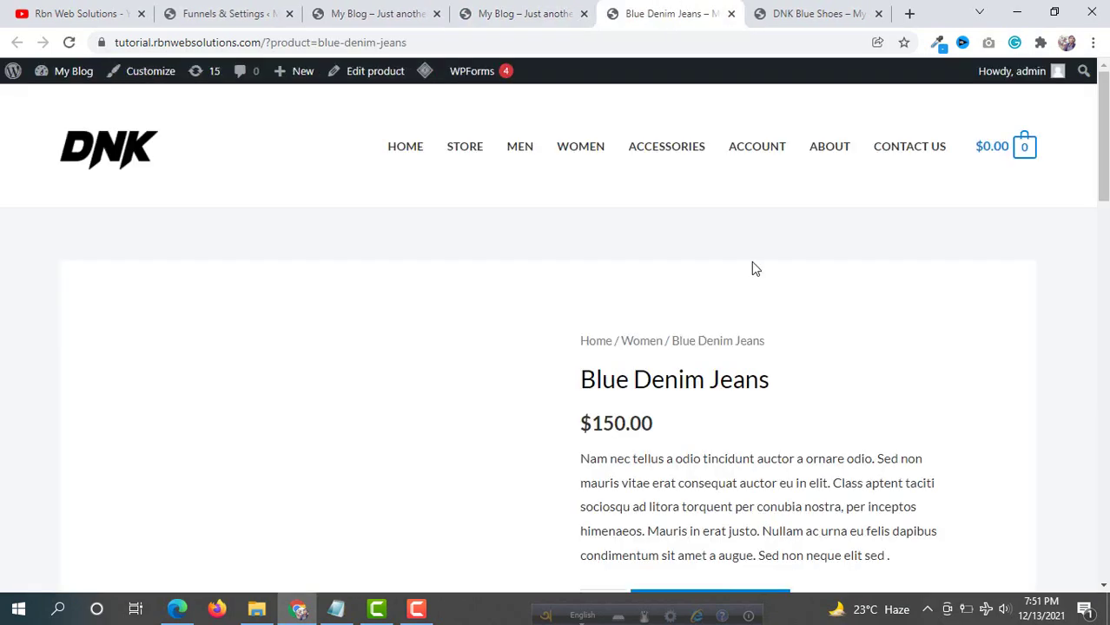
# Step: Add one pair of Blue Denim Jeans to the cart and proceed from the cart to checkout
pyautogui.scroll(-4, 751, 262)
pyautogui.click(720, 287)
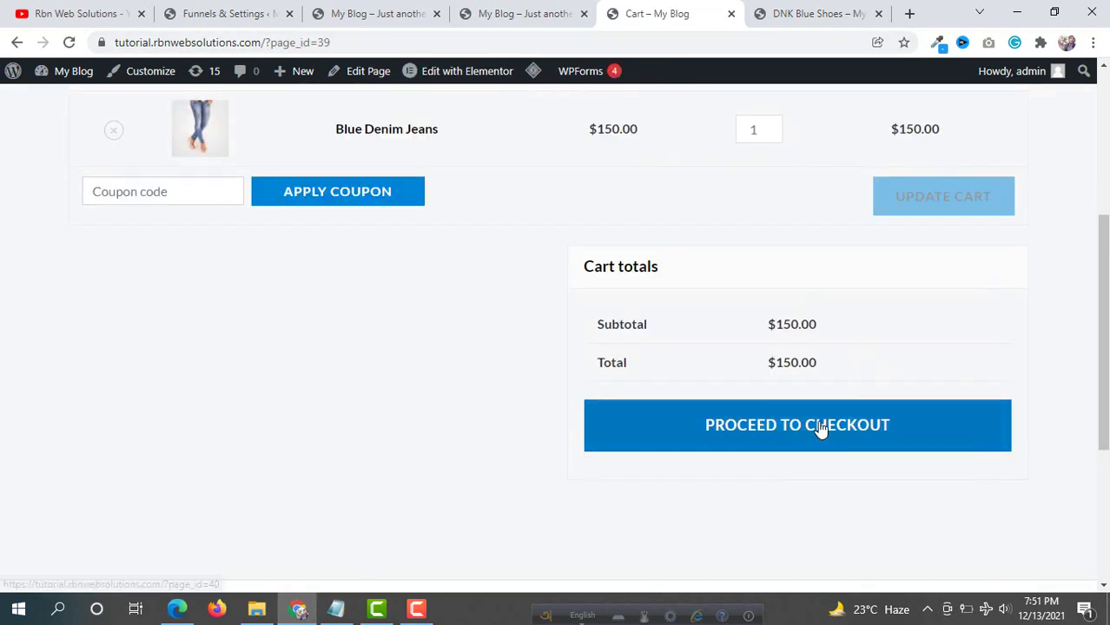
pyautogui.click(818, 428)
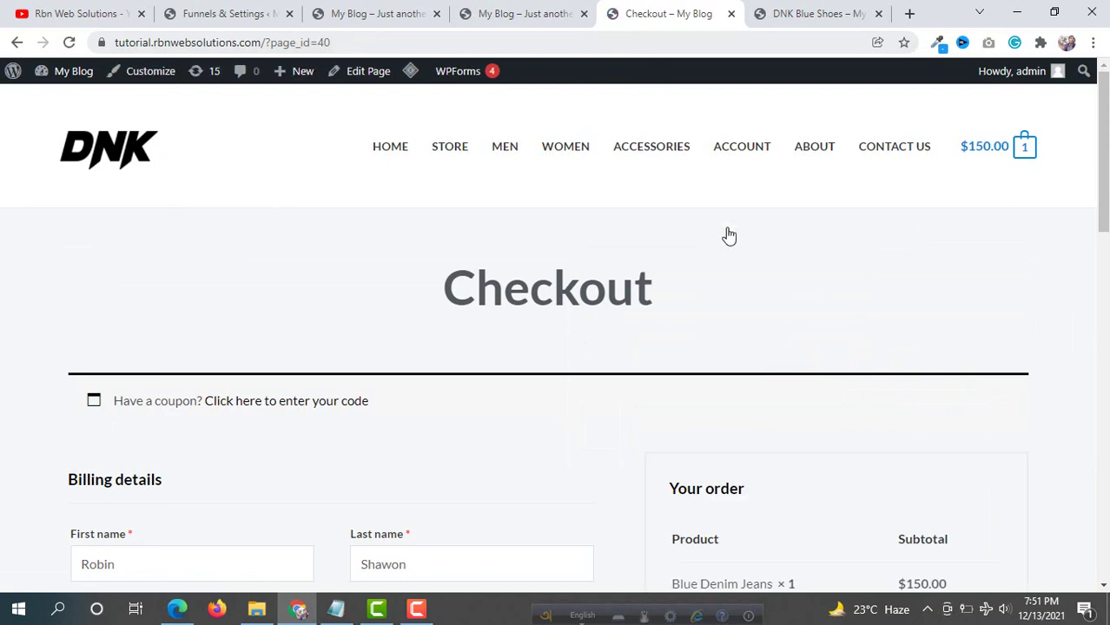
# Step: Place the Blue Denim Jeans order with cash on delivery and the prefilled billing details, and review the order page
pyautogui.scroll(-5, 832, 396)
pyautogui.click(808, 541)
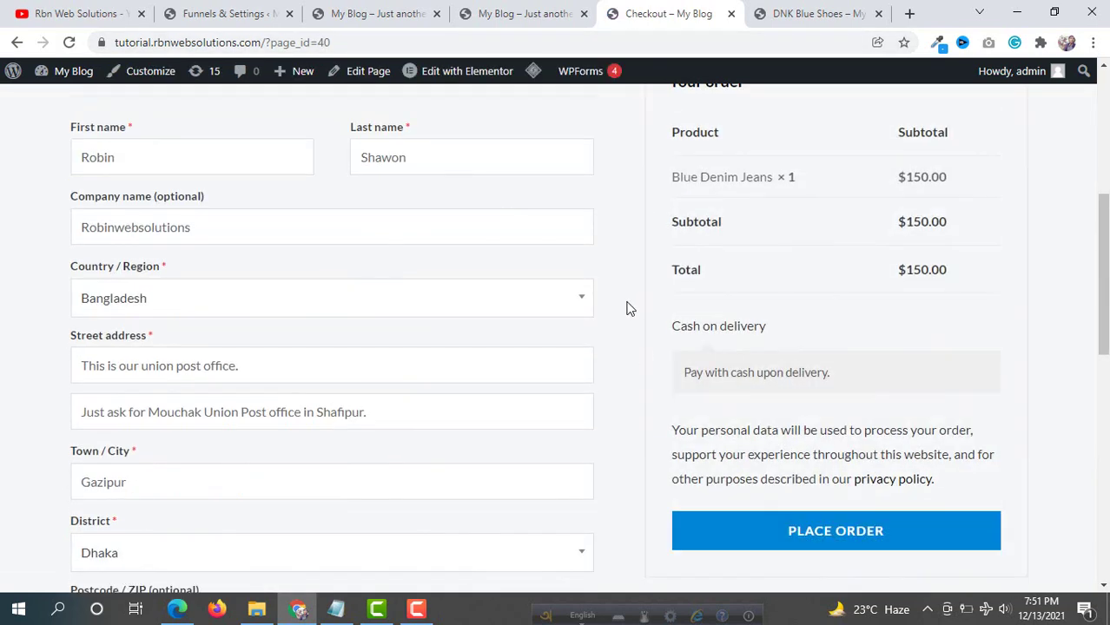
pyautogui.click(825, 528)
pyautogui.scroll(-5, 600, 321)
pyautogui.scroll(5, 591, 322)
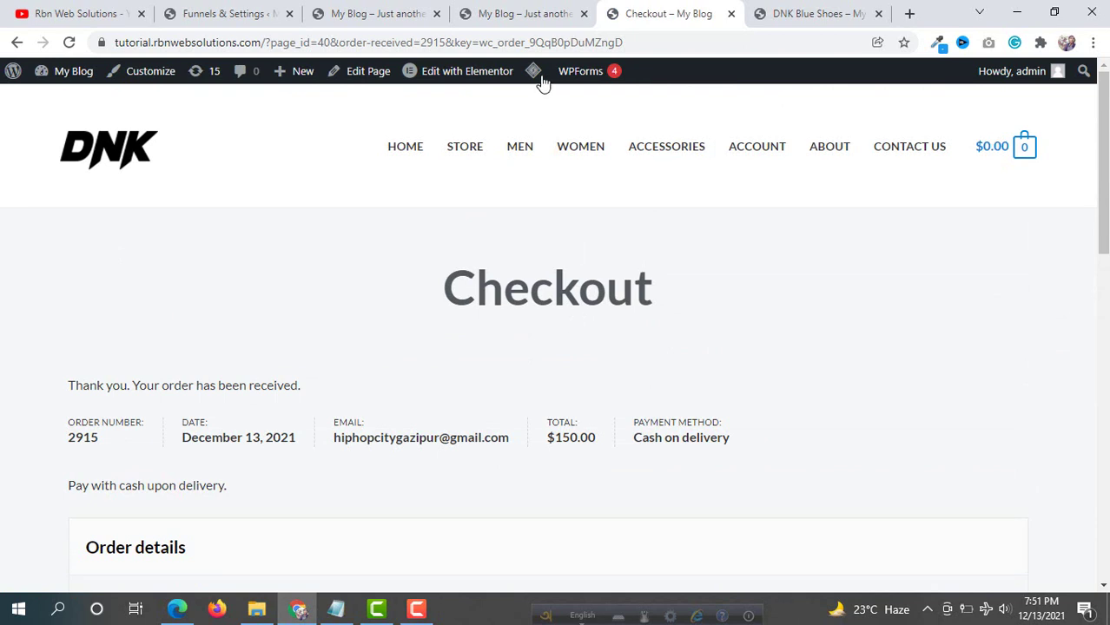
# Step: Look through the store's Featured Products for items that could trigger or serve as upsell offers
pyautogui.click(528, 14)
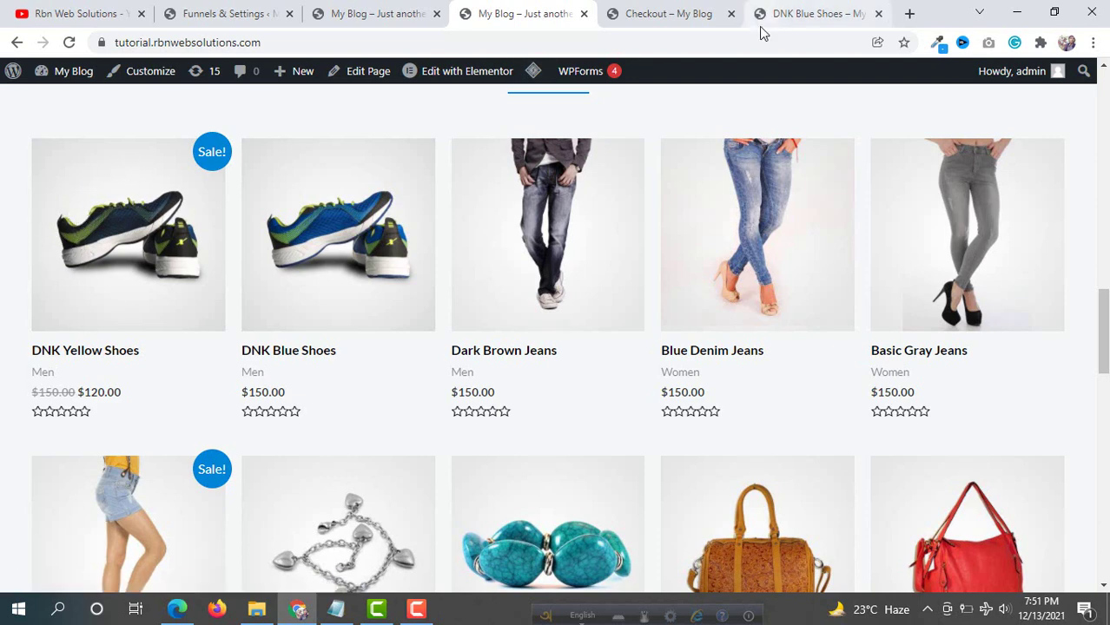
pyautogui.scroll(-2, 550, 350)
pyautogui.scroll(-3, 606, 400)
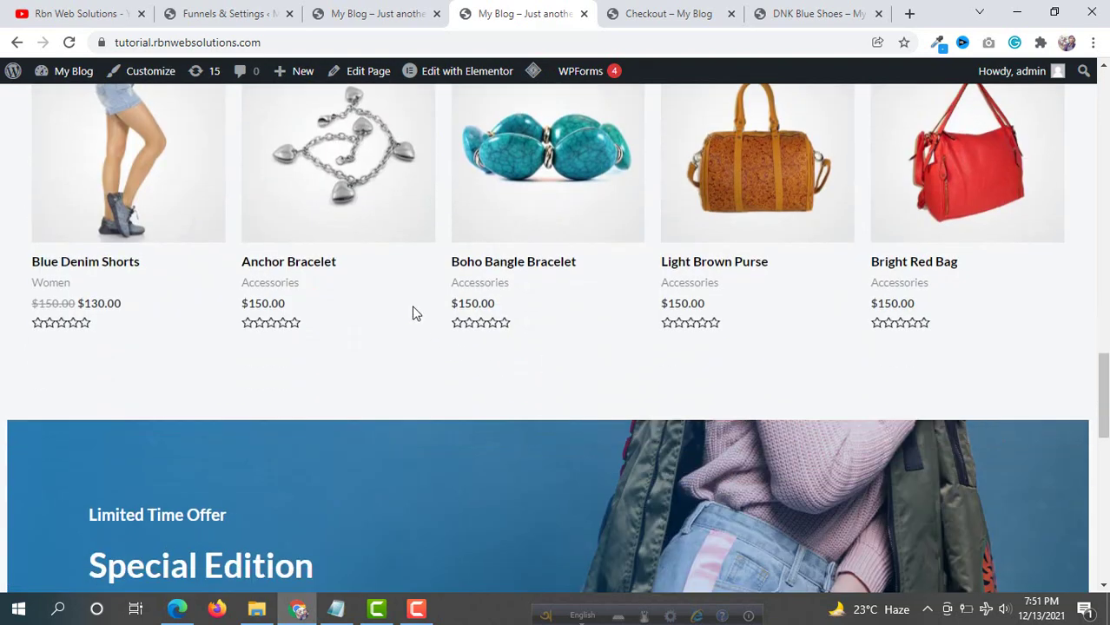
pyautogui.scroll(5, 576, 273)
pyautogui.scroll(-2, 573, 262)
pyautogui.scroll(2, 573, 261)
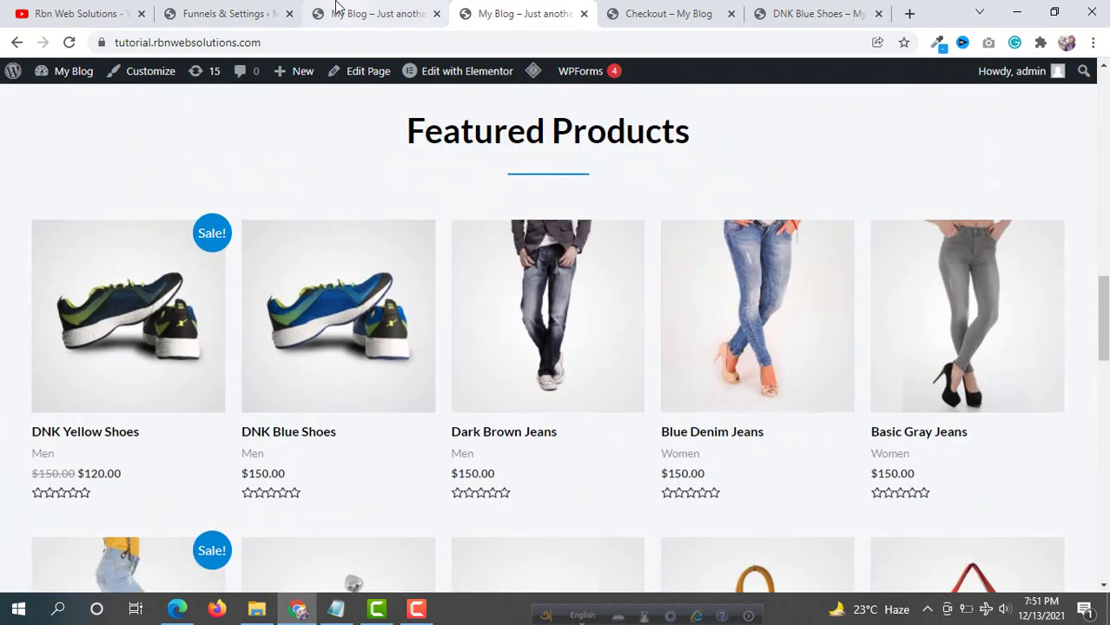
# Step: Move the Funnels & Settings browser tab between the two store home page tabs and view the Offer #1 settings
pyautogui.moveTo(241, 12); pyautogui.dragTo(390, 12)
pyautogui.scroll(-1, 587, 459)
pyautogui.scroll(-3, 588, 458)
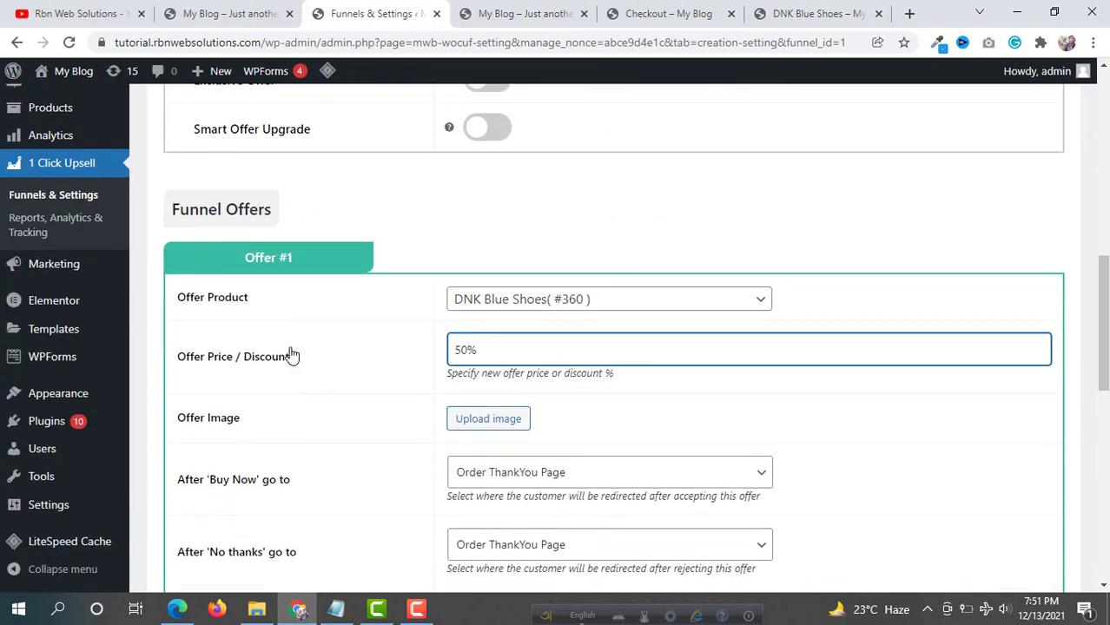
pyautogui.scroll(-1, 498, 338)
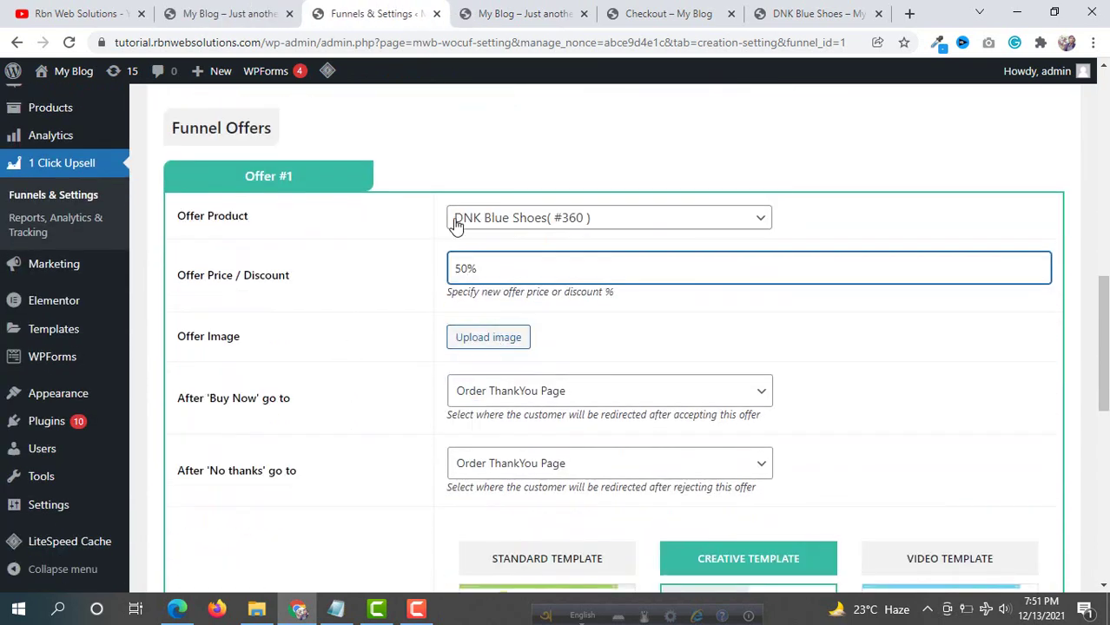
# Step: Examine the store's featured products alongside the funnel's target product, Global Funnel option and offer templates
pyautogui.click(526, 13)
pyautogui.scroll(-3, 416, 314)
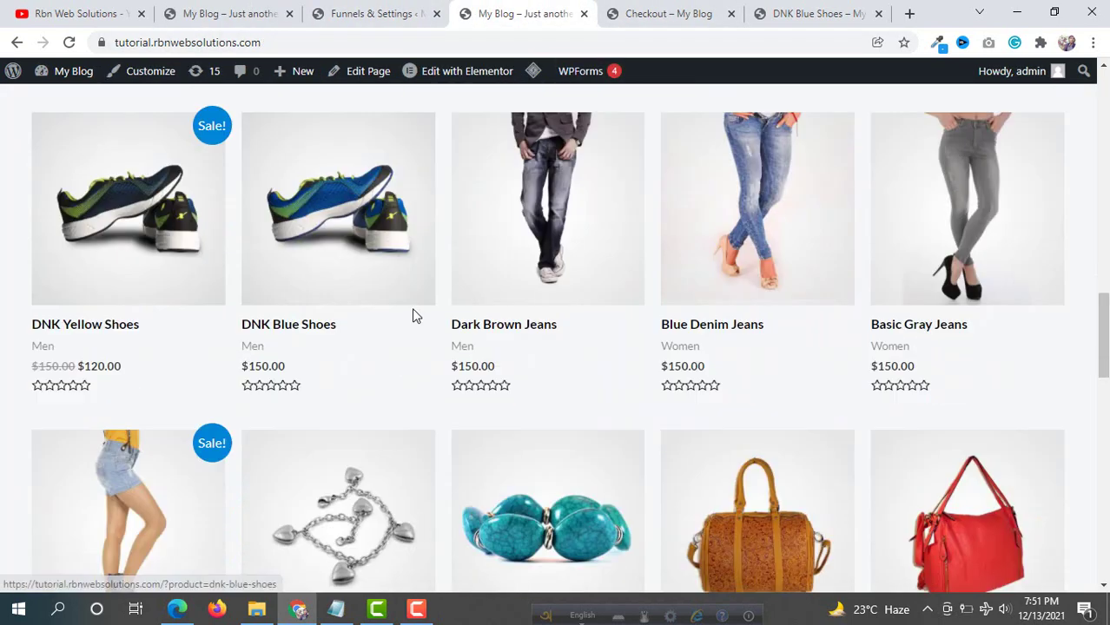
pyautogui.scroll(-4, 522, 269)
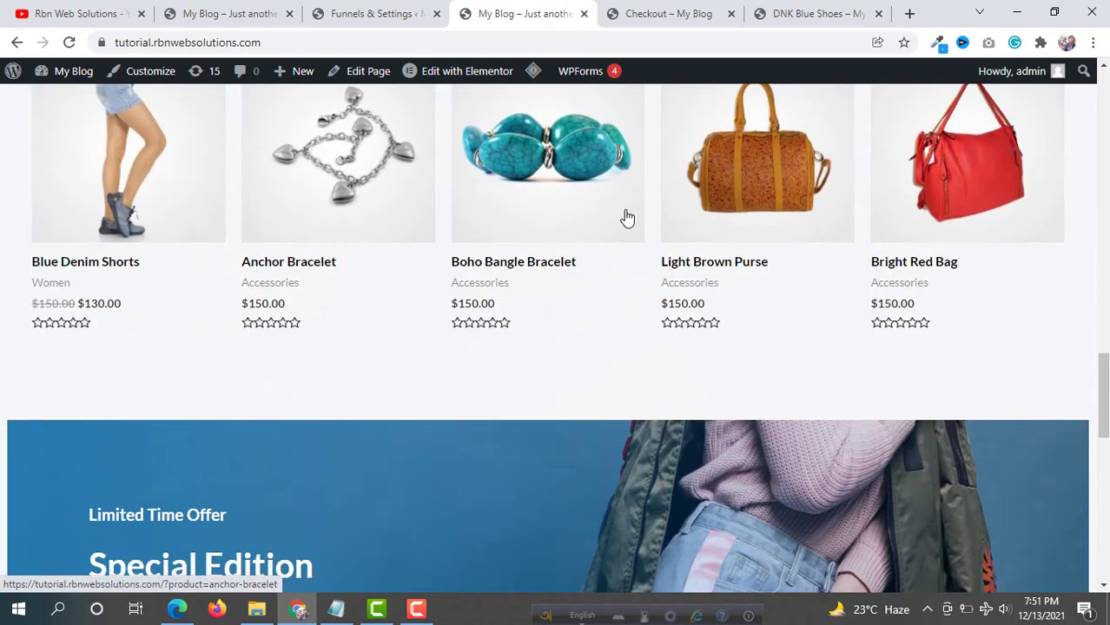
pyautogui.scroll(3, 521, 190)
pyautogui.click(248, 12)
pyautogui.click(339, 8)
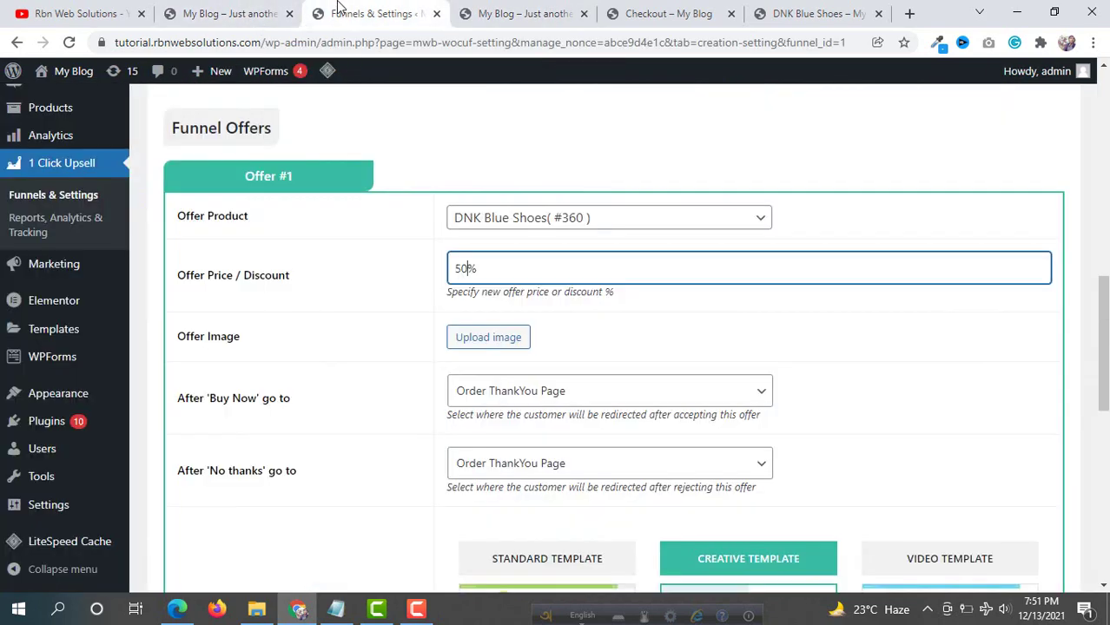
pyautogui.scroll(-4, 354, 335)
pyautogui.scroll(8, 355, 330)
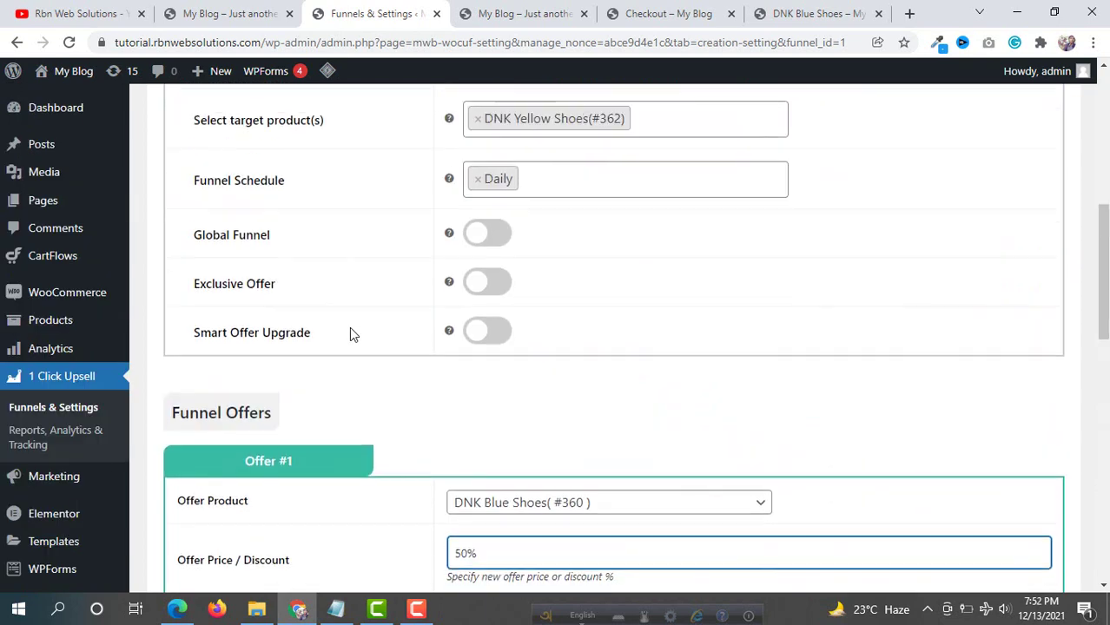
pyautogui.click(474, 280)
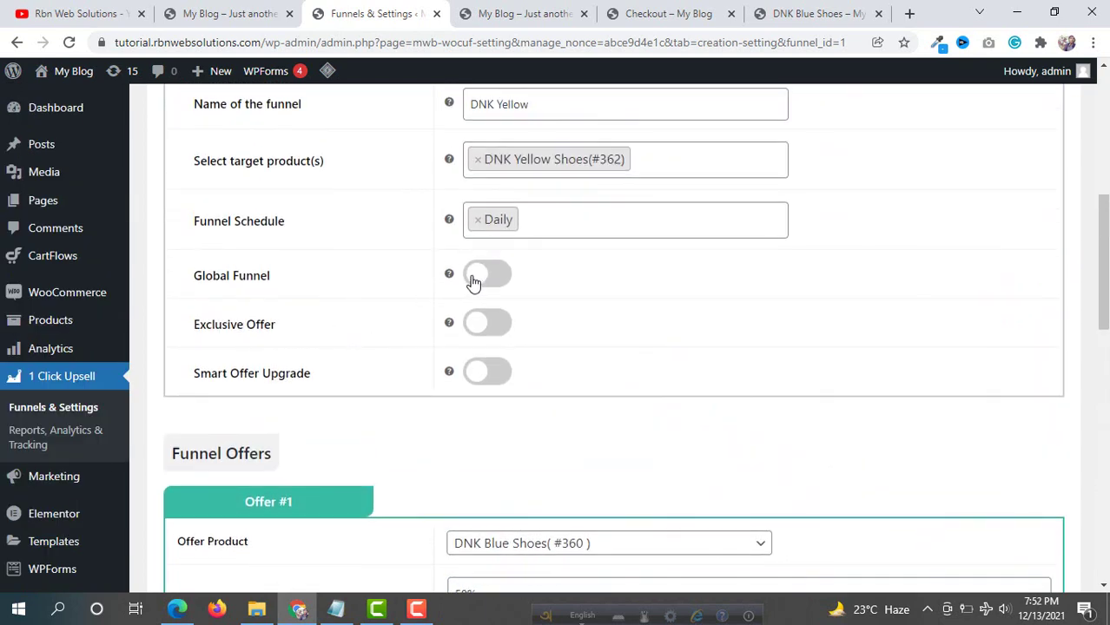
pyautogui.scroll(-15, 590, 274)
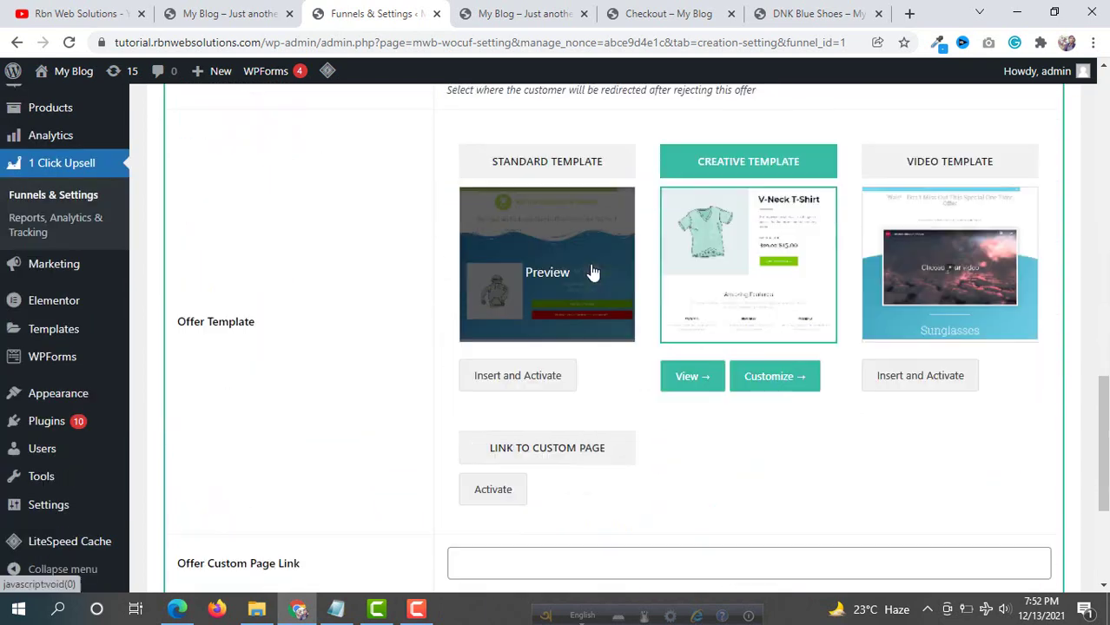
# Step: Save the funnel changes and open the Light Brown Purse product page from the reloaded store home page
pyautogui.click(243, 494)
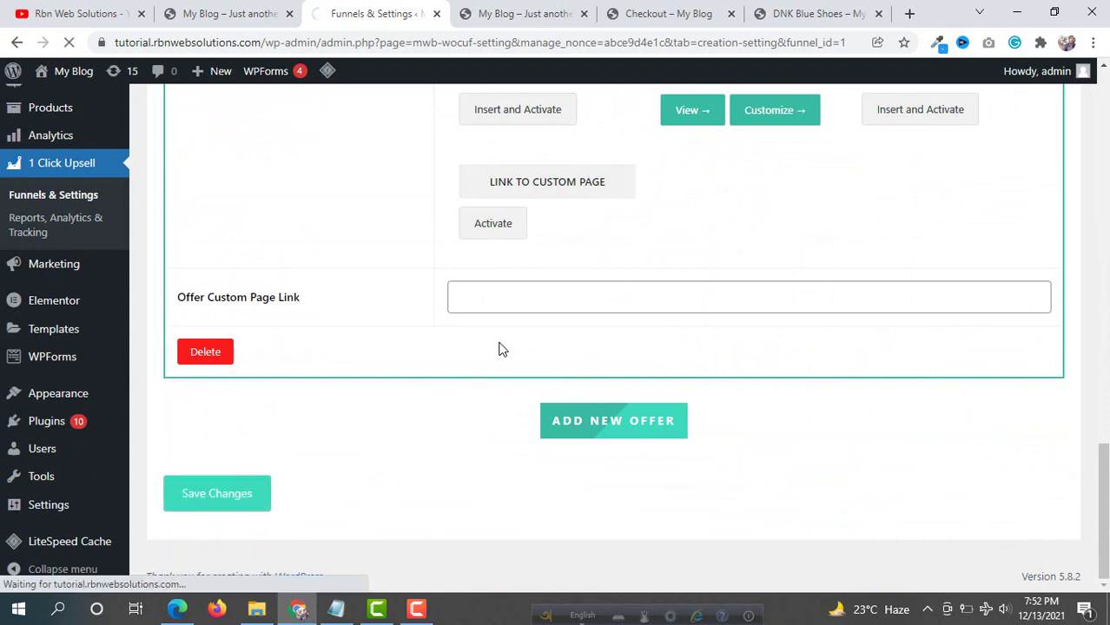
pyautogui.click(534, 13)
pyautogui.click(68, 43)
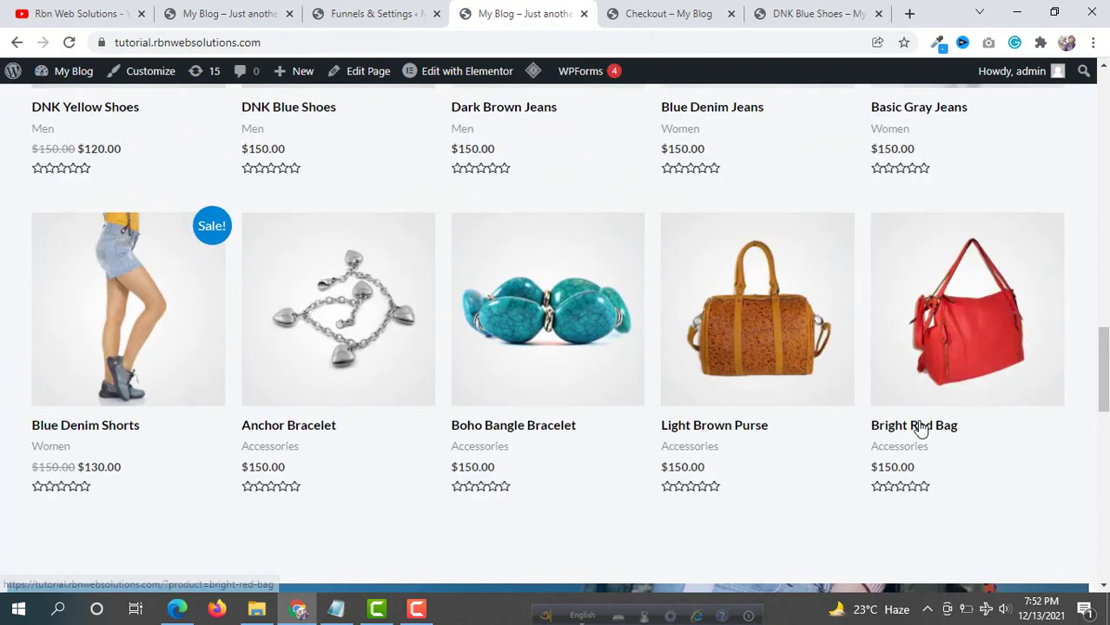
pyautogui.click(754, 435)
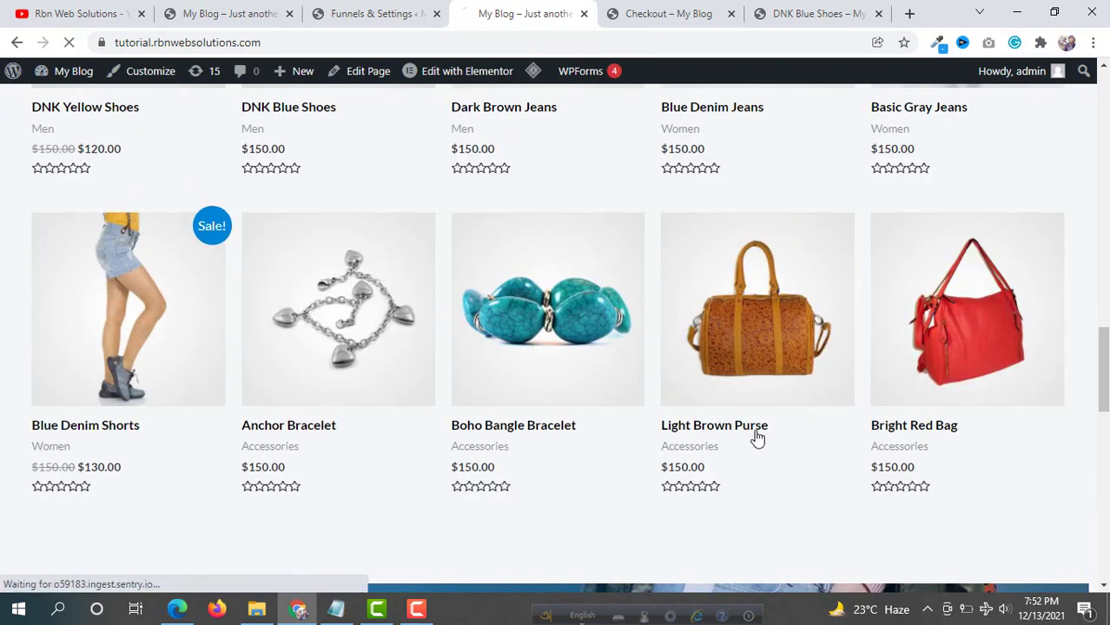
# Step: Check the saved Offer #1 settings of the funnel and add one Light Brown Purse to the cart
pyautogui.click(345, 17)
pyautogui.scroll(-9, 391, 347)
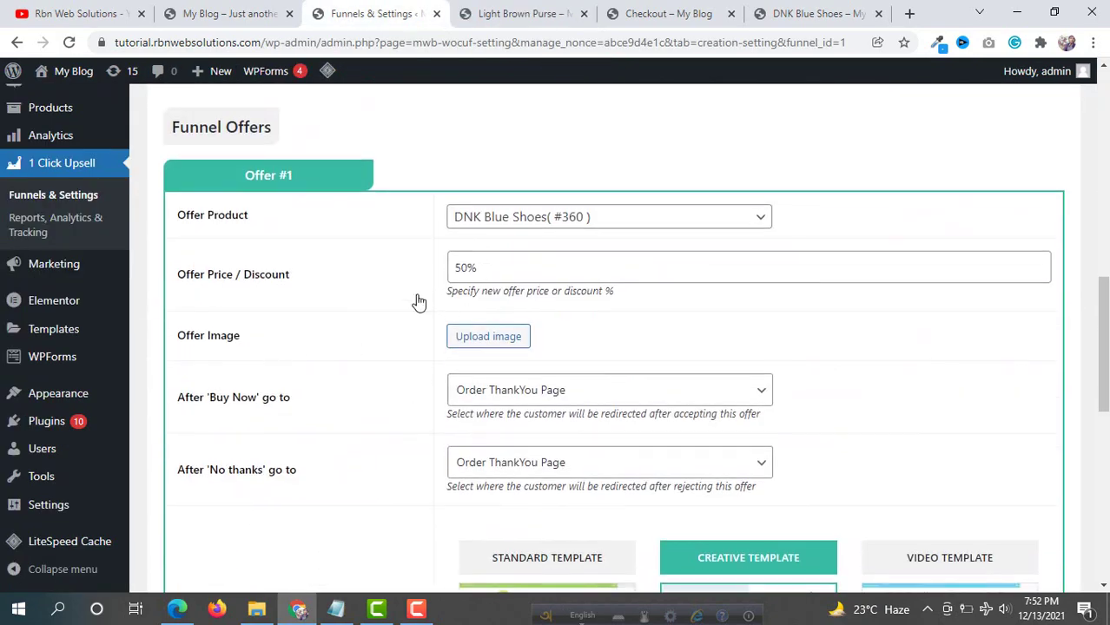
pyautogui.scroll(-6, 388, 300)
pyautogui.scroll(7, 468, 255)
pyautogui.click(521, 14)
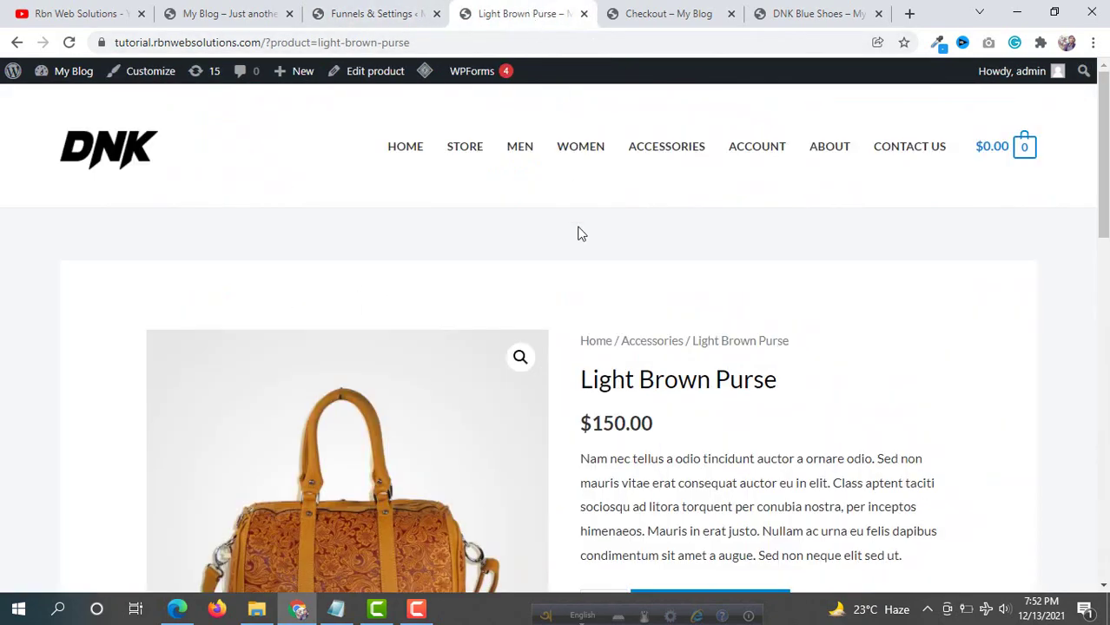
pyautogui.scroll(-4, 581, 219)
pyautogui.click(722, 282)
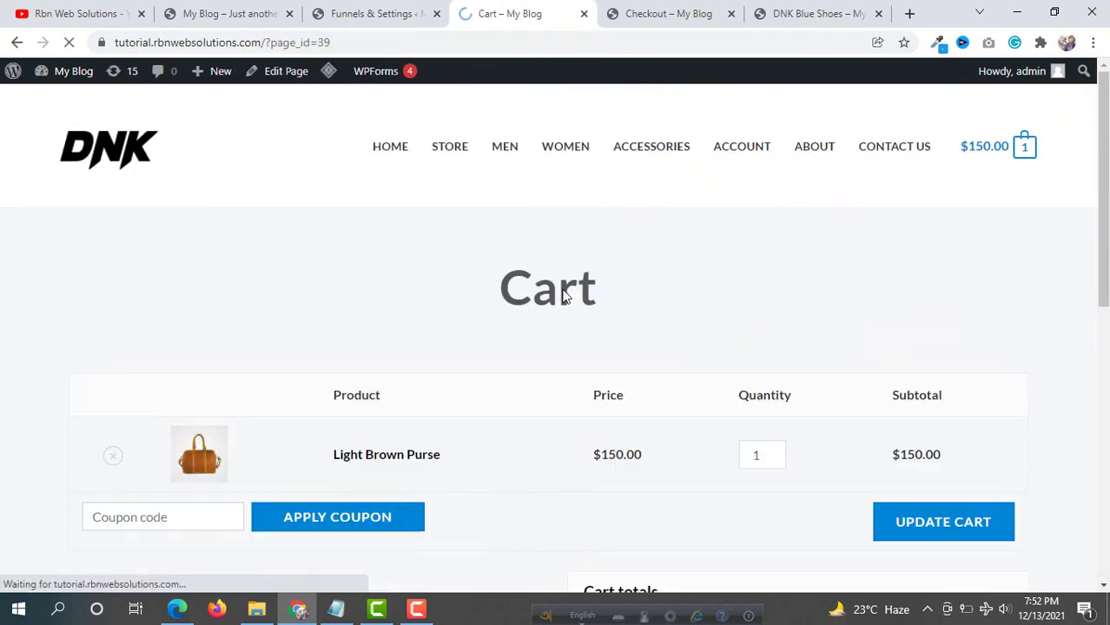
# Step: Proceed to checkout and place the Light Brown Purse order with cash on delivery and the prefilled billing details
pyautogui.scroll(-5, 736, 399)
pyautogui.click(839, 358)
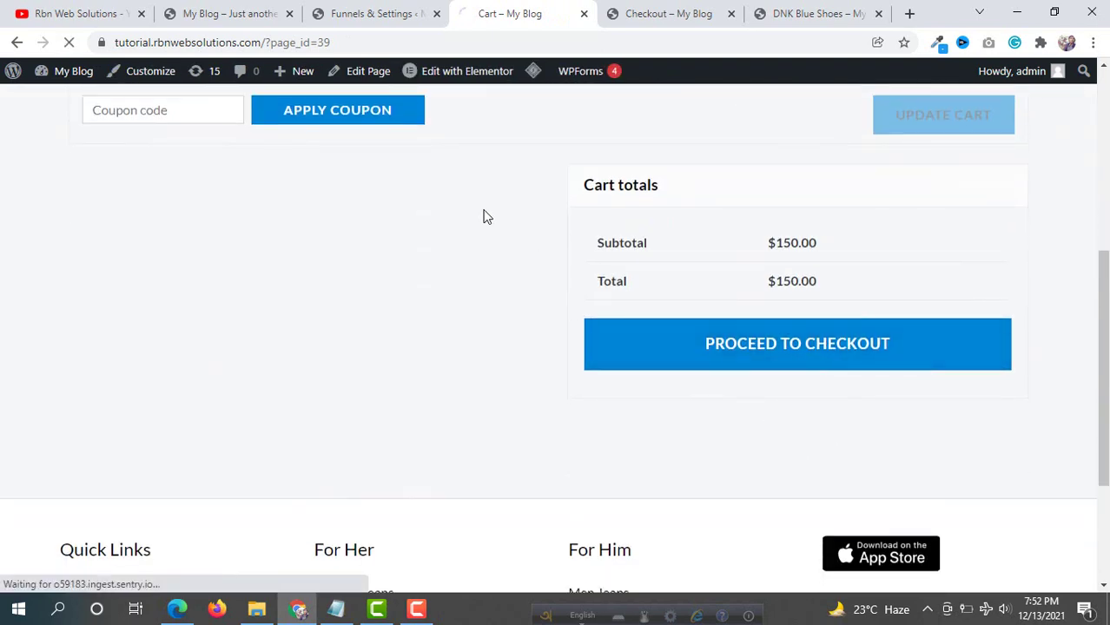
pyautogui.scroll(-6, 518, 235)
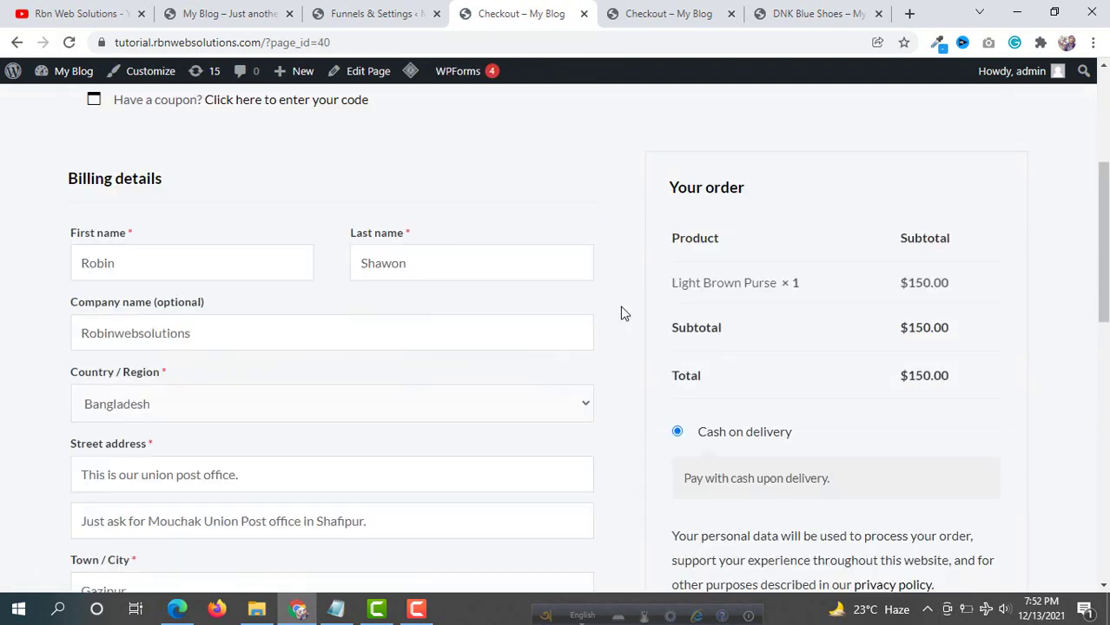
pyautogui.scroll(-2, 824, 476)
pyautogui.click(848, 206)
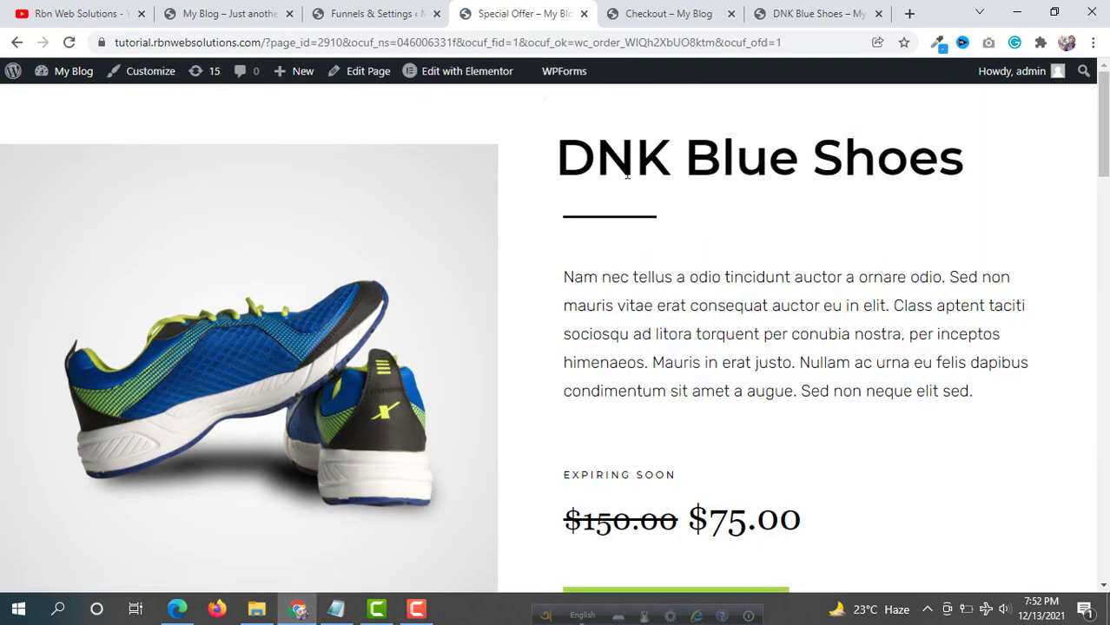
# Step: Review the whole Special Offer page for the DNK Blue Shoes
pyautogui.scroll(-5, 649, 181)
pyautogui.scroll(5, 649, 181)
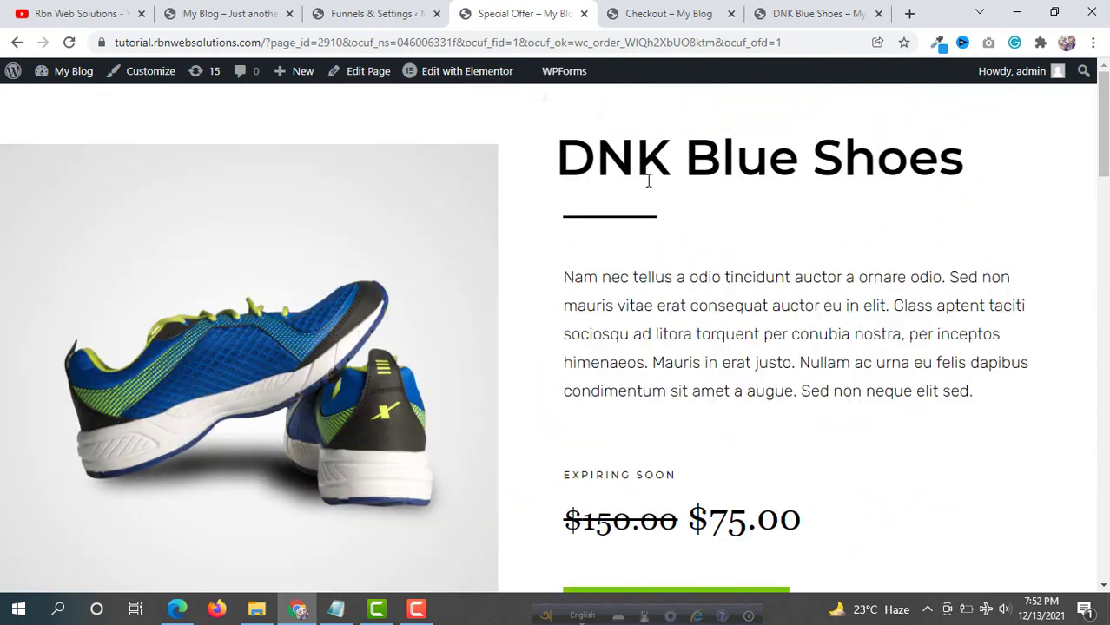
pyautogui.scroll(-10, 652, 157)
pyautogui.scroll(4, 650, 155)
pyautogui.scroll(8, 650, 157)
# Step: Turn off the Global Funnel option in the DNK Yellow funnel's settings
pyautogui.click(382, 13)
pyautogui.scroll(3, 332, 224)
pyautogui.scroll(4, 332, 224)
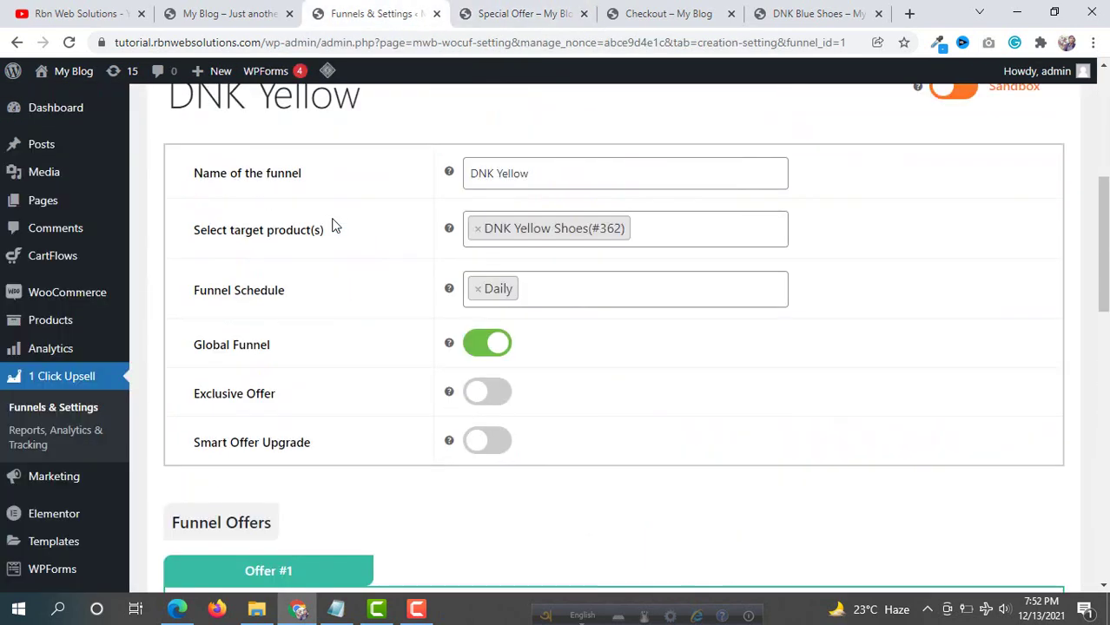
pyautogui.click(502, 345)
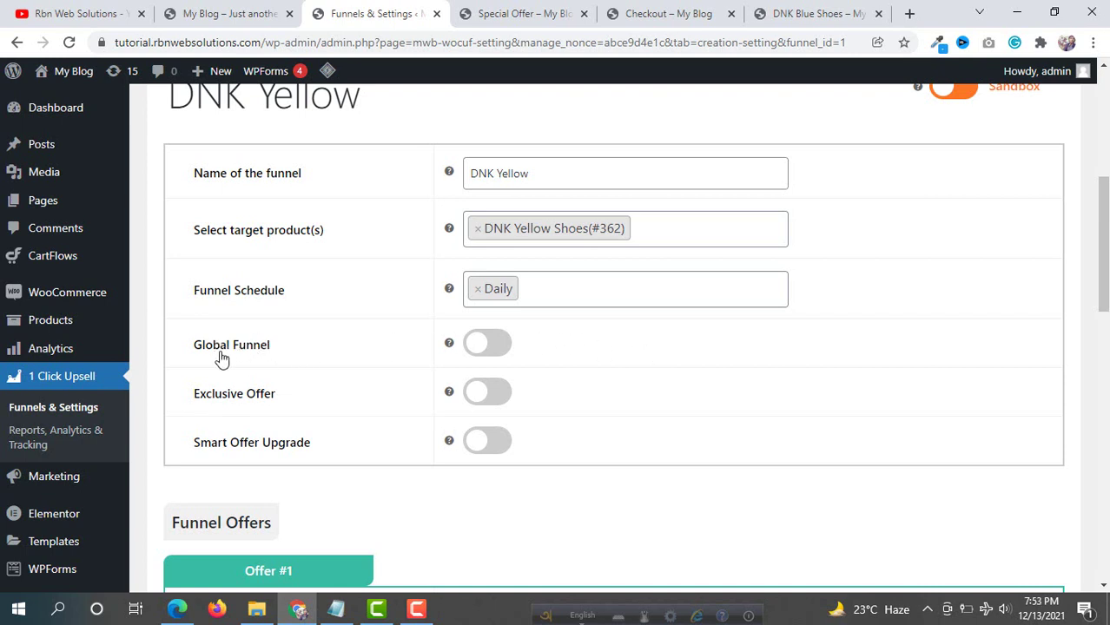
# Step: Examine the help for Exclusive Offer and Smart Offer Upgrade and review the DNK Yellow funnel's settings and Offer #1
pyautogui.scroll(-1, 364, 303)
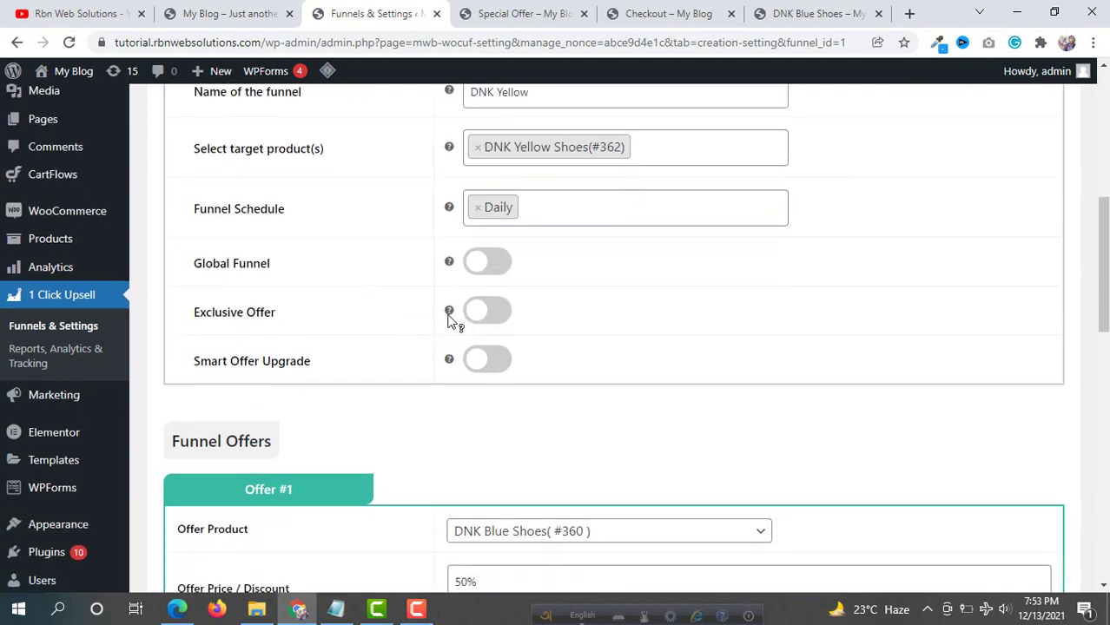
pyautogui.moveTo(448, 318)
pyautogui.moveTo(449, 367)
pyautogui.scroll(4, 308, 256)
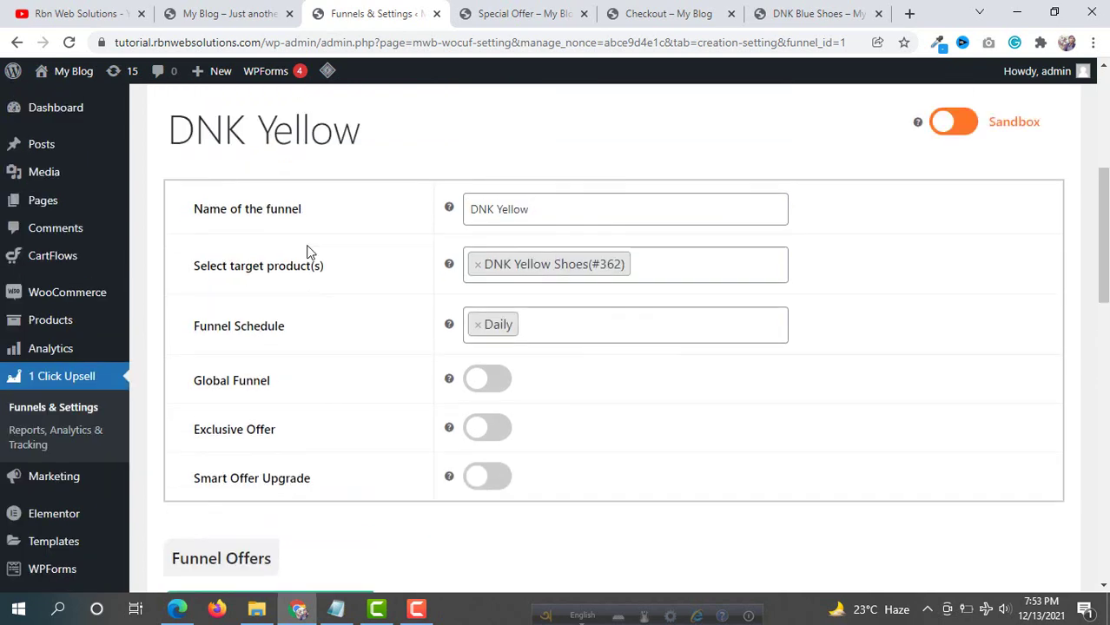
pyautogui.scroll(-4, 351, 264)
pyautogui.scroll(-4, 352, 269)
pyautogui.scroll(5, 353, 269)
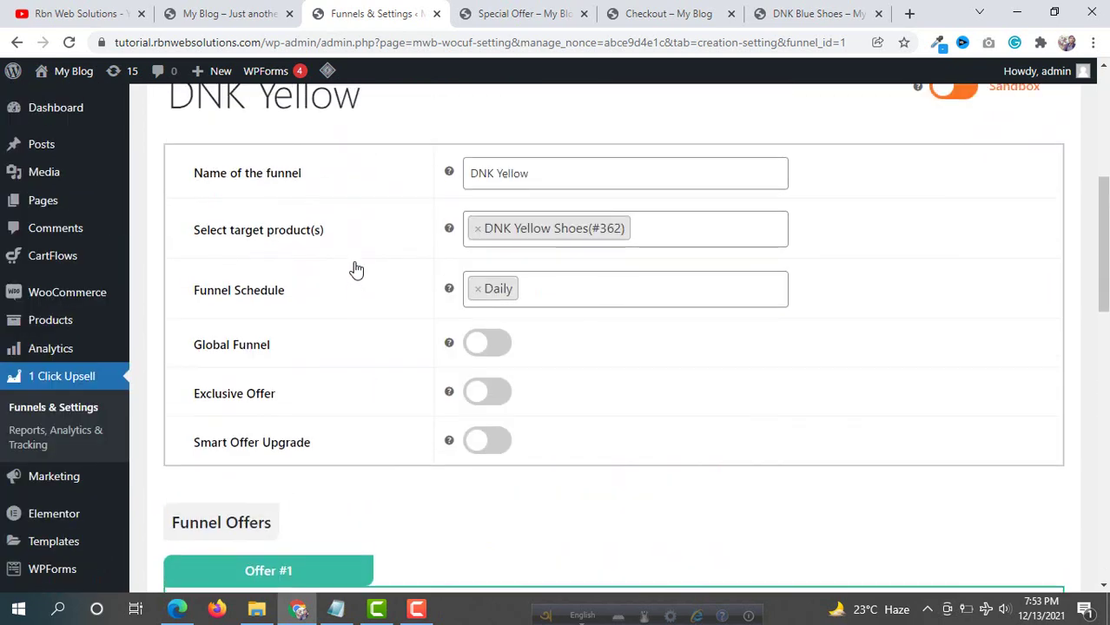
pyautogui.scroll(-15, 831, 274)
pyautogui.scroll(20, 646, 257)
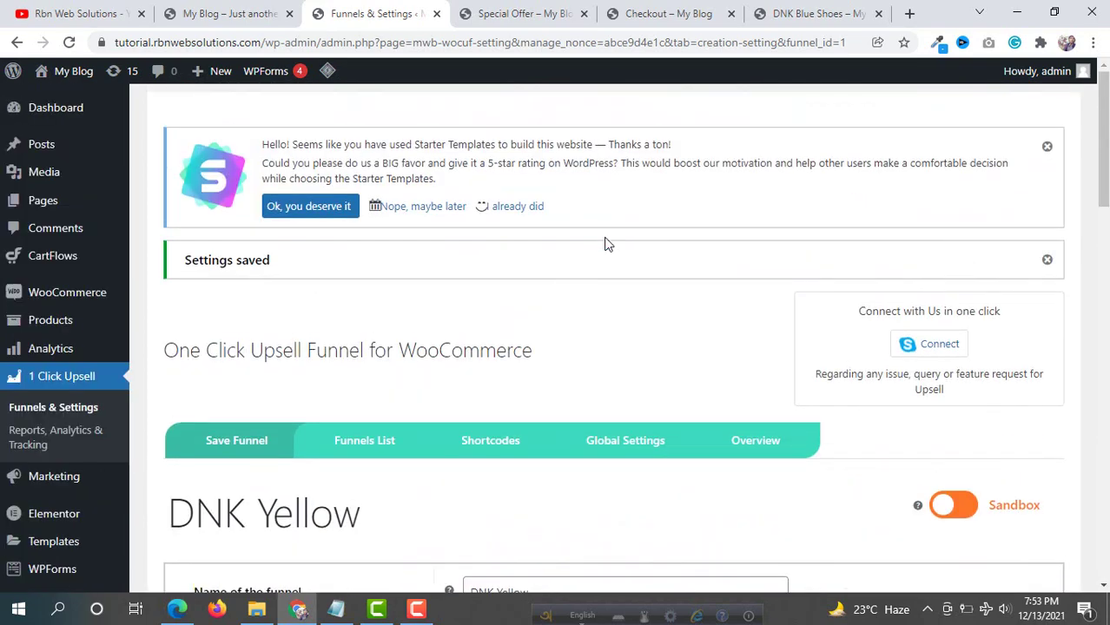
pyautogui.scroll(-4, 608, 246)
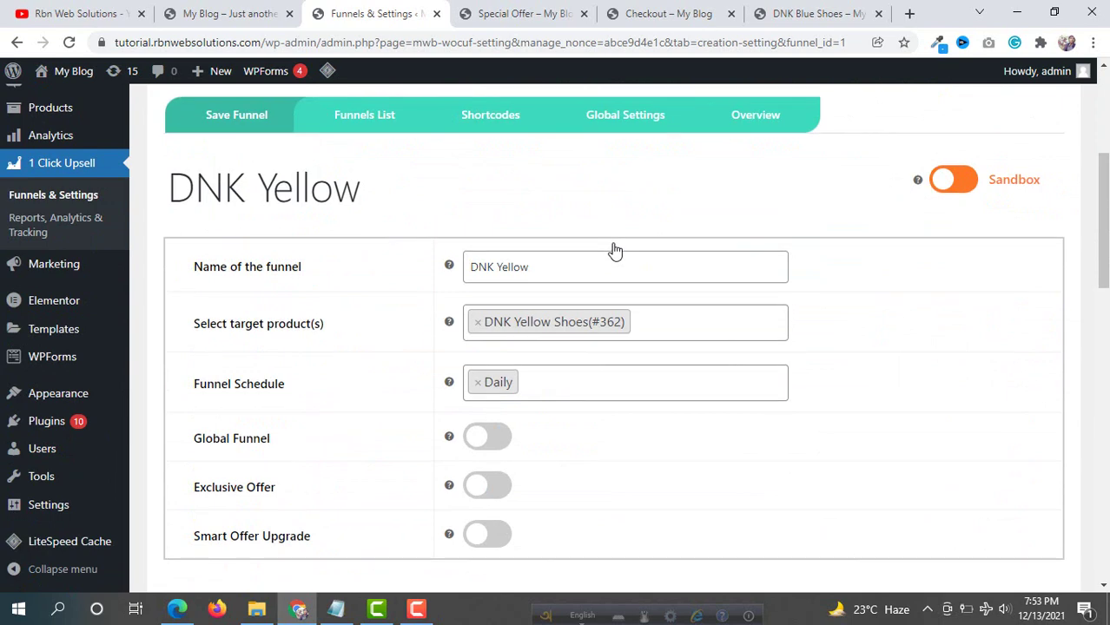
pyautogui.scroll(-5, 616, 247)
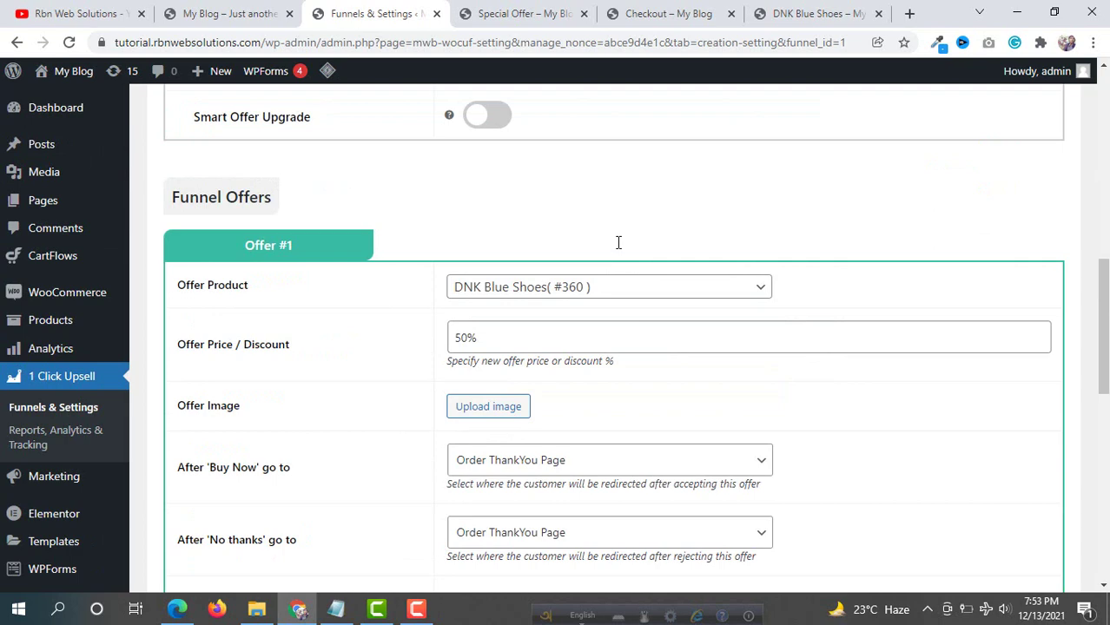
pyautogui.scroll(7, 612, 245)
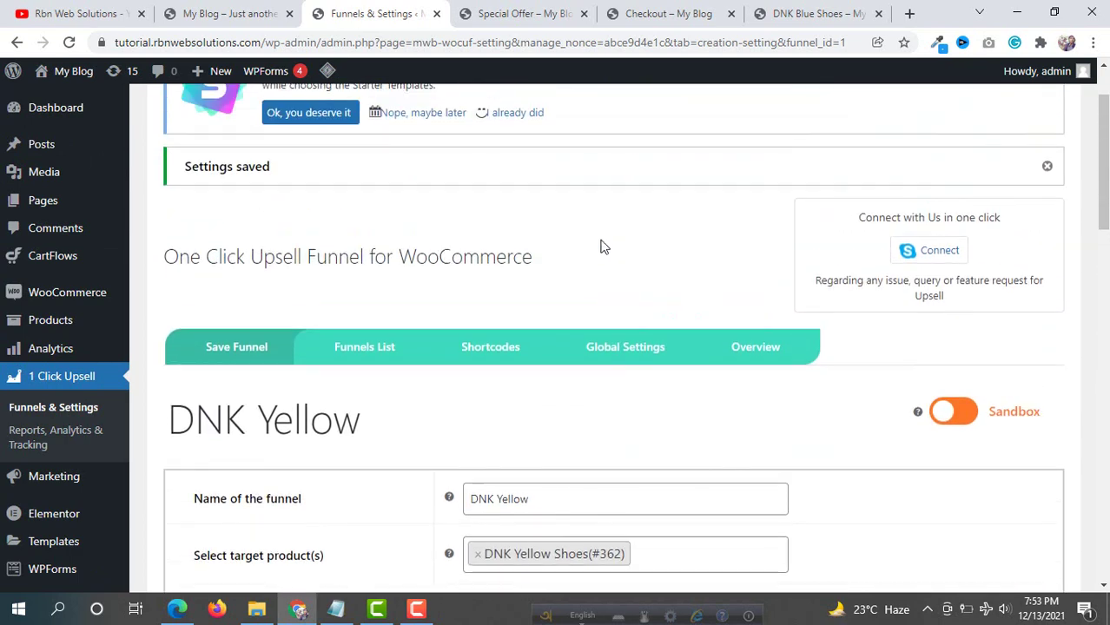
pyautogui.scroll(1, 606, 245)
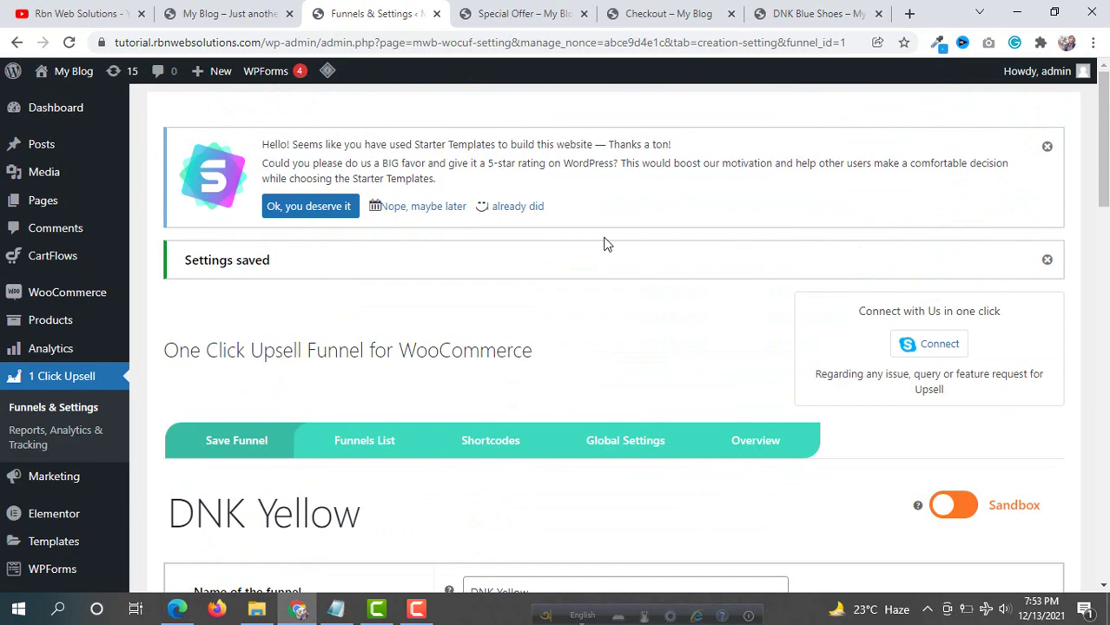